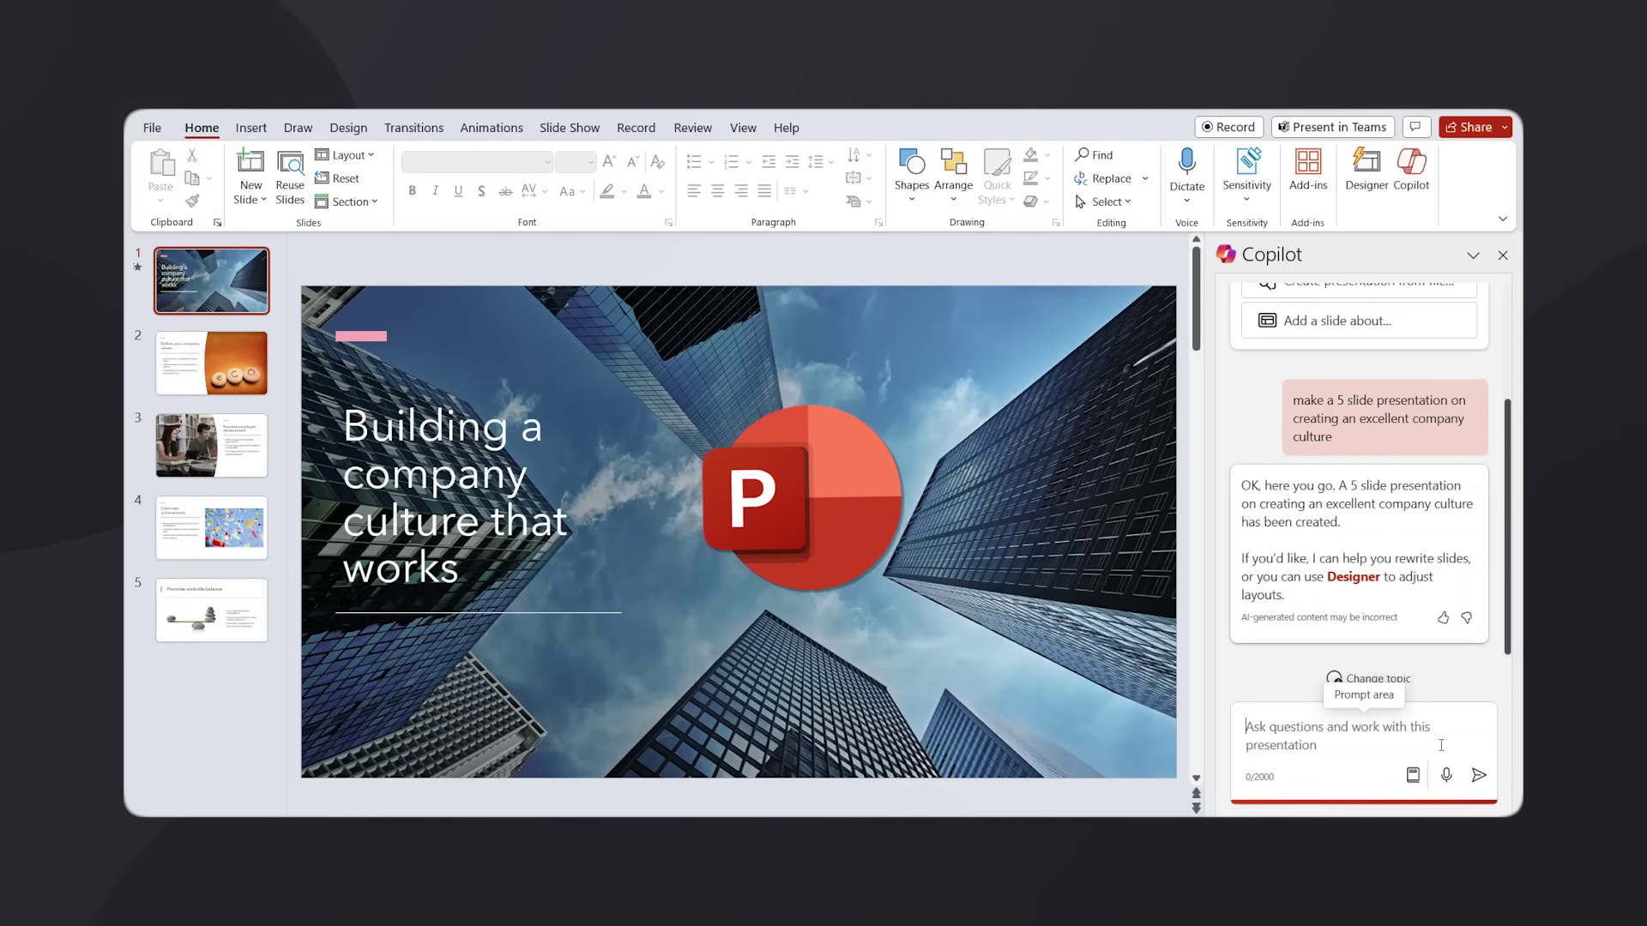
Step: Display slide 2 of the five-slide company culture deck
{"action": "mouse_move", "coordinate": [314, 382]}
{"action": "left_click", "coordinate": [258, 377]}
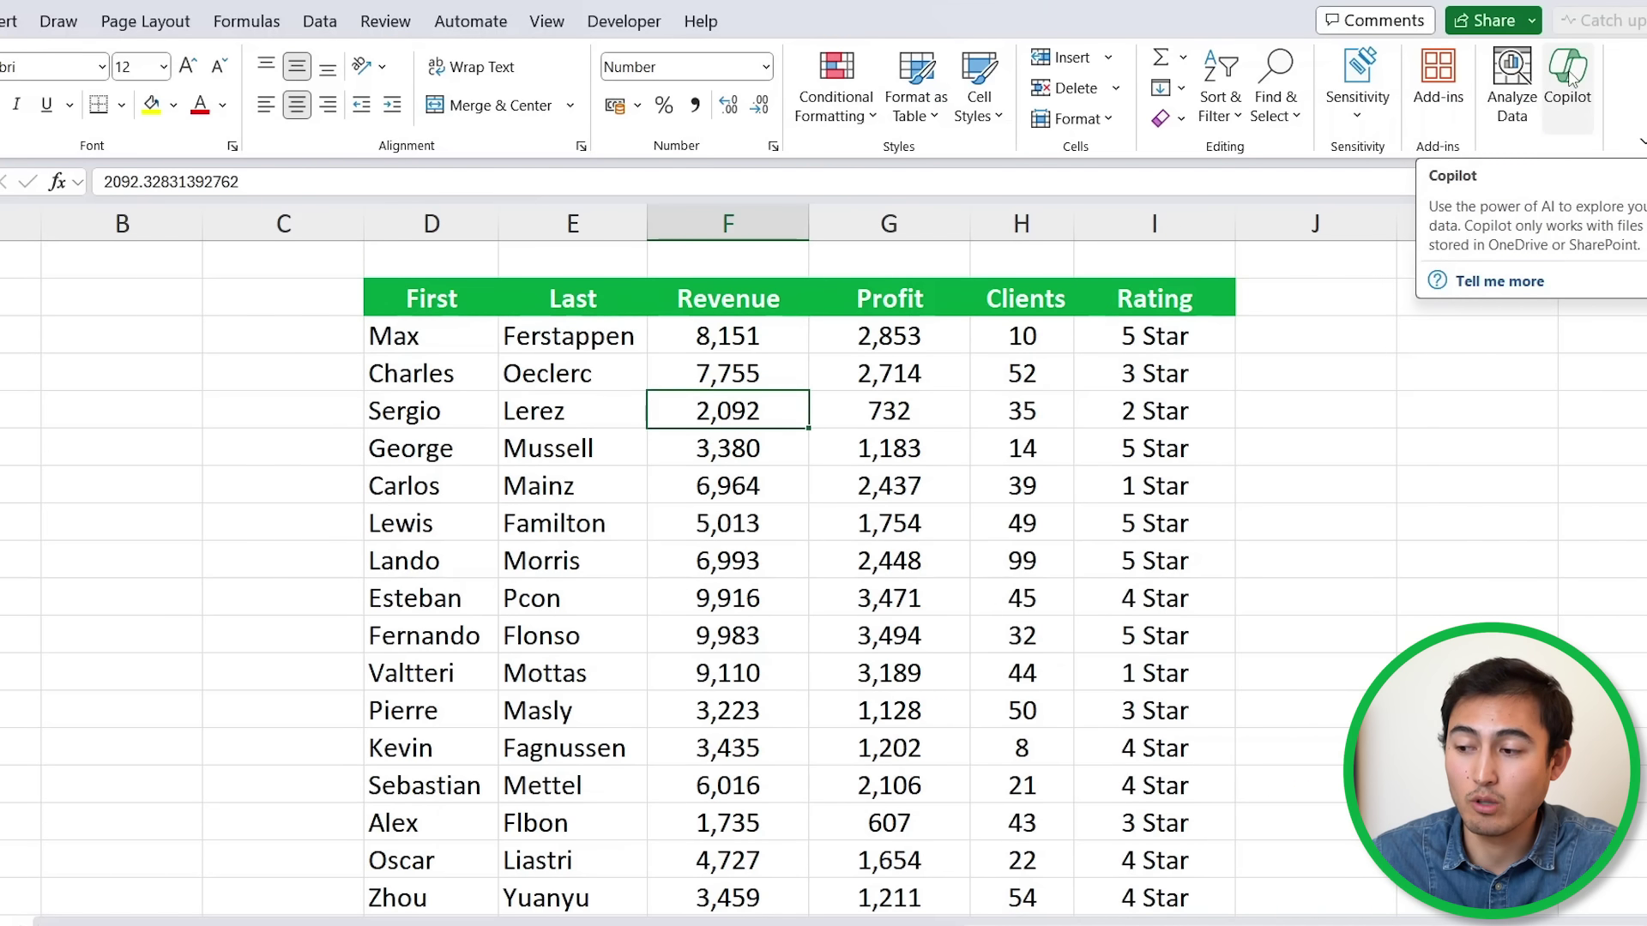
Step: Open the Copilot (Preview) pane beside the sales data in D2:I18
{"action": "left_click", "coordinate": [1569, 78]}
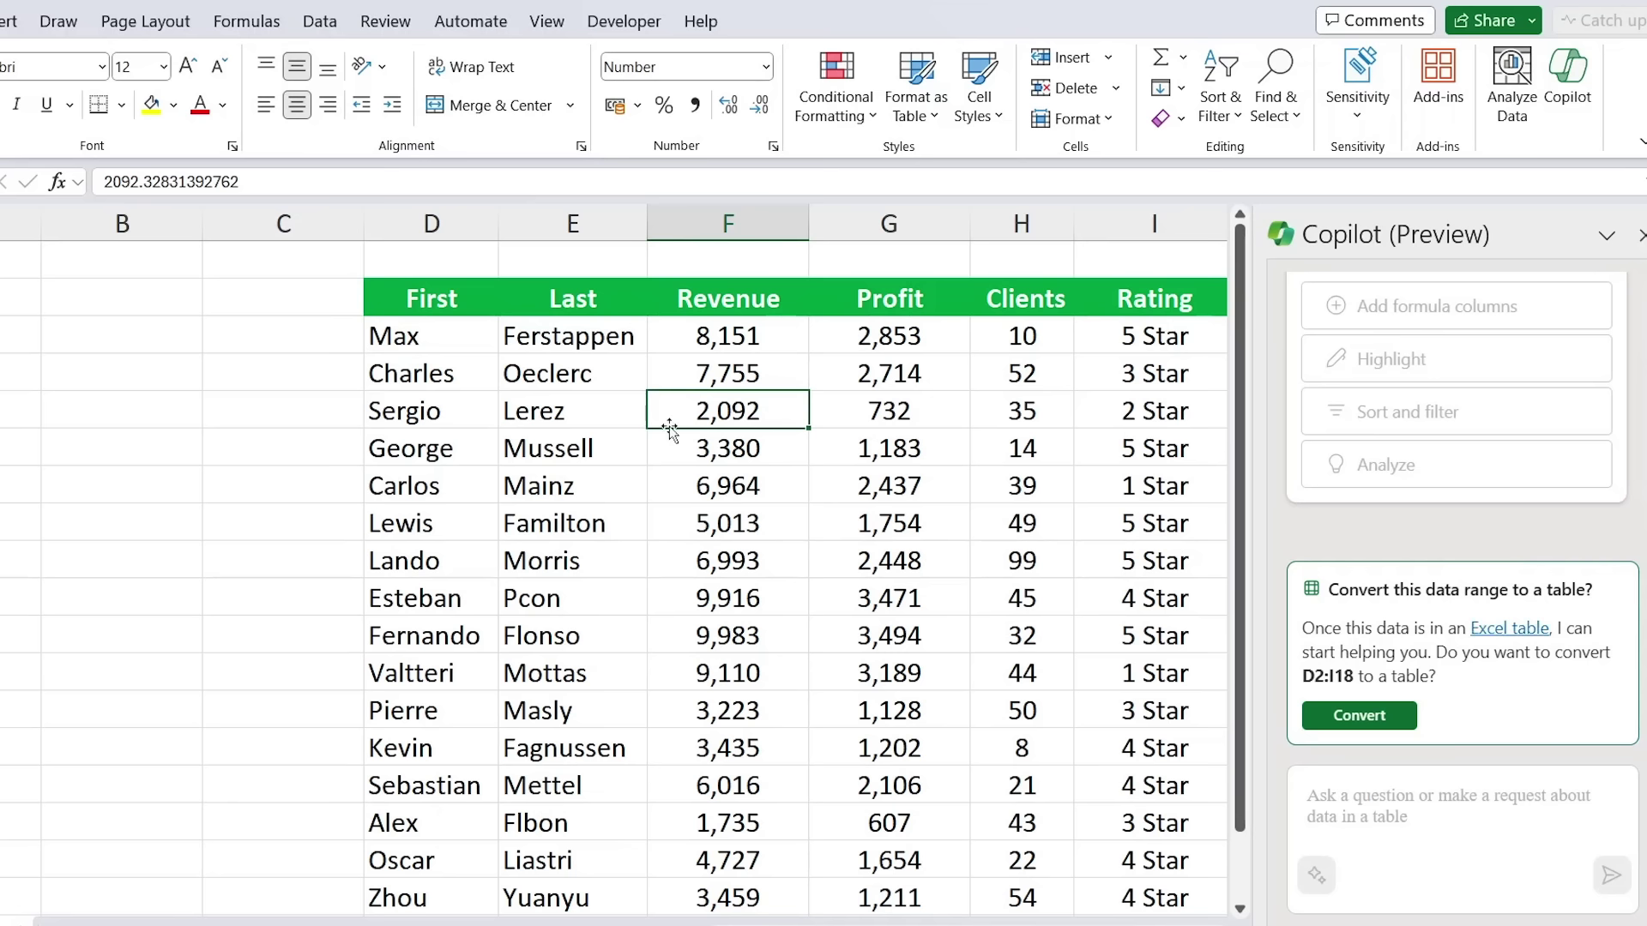
{"action": "scroll", "coordinate": [845, 506], "scroll_direction": "right", "scroll_amount": 1}
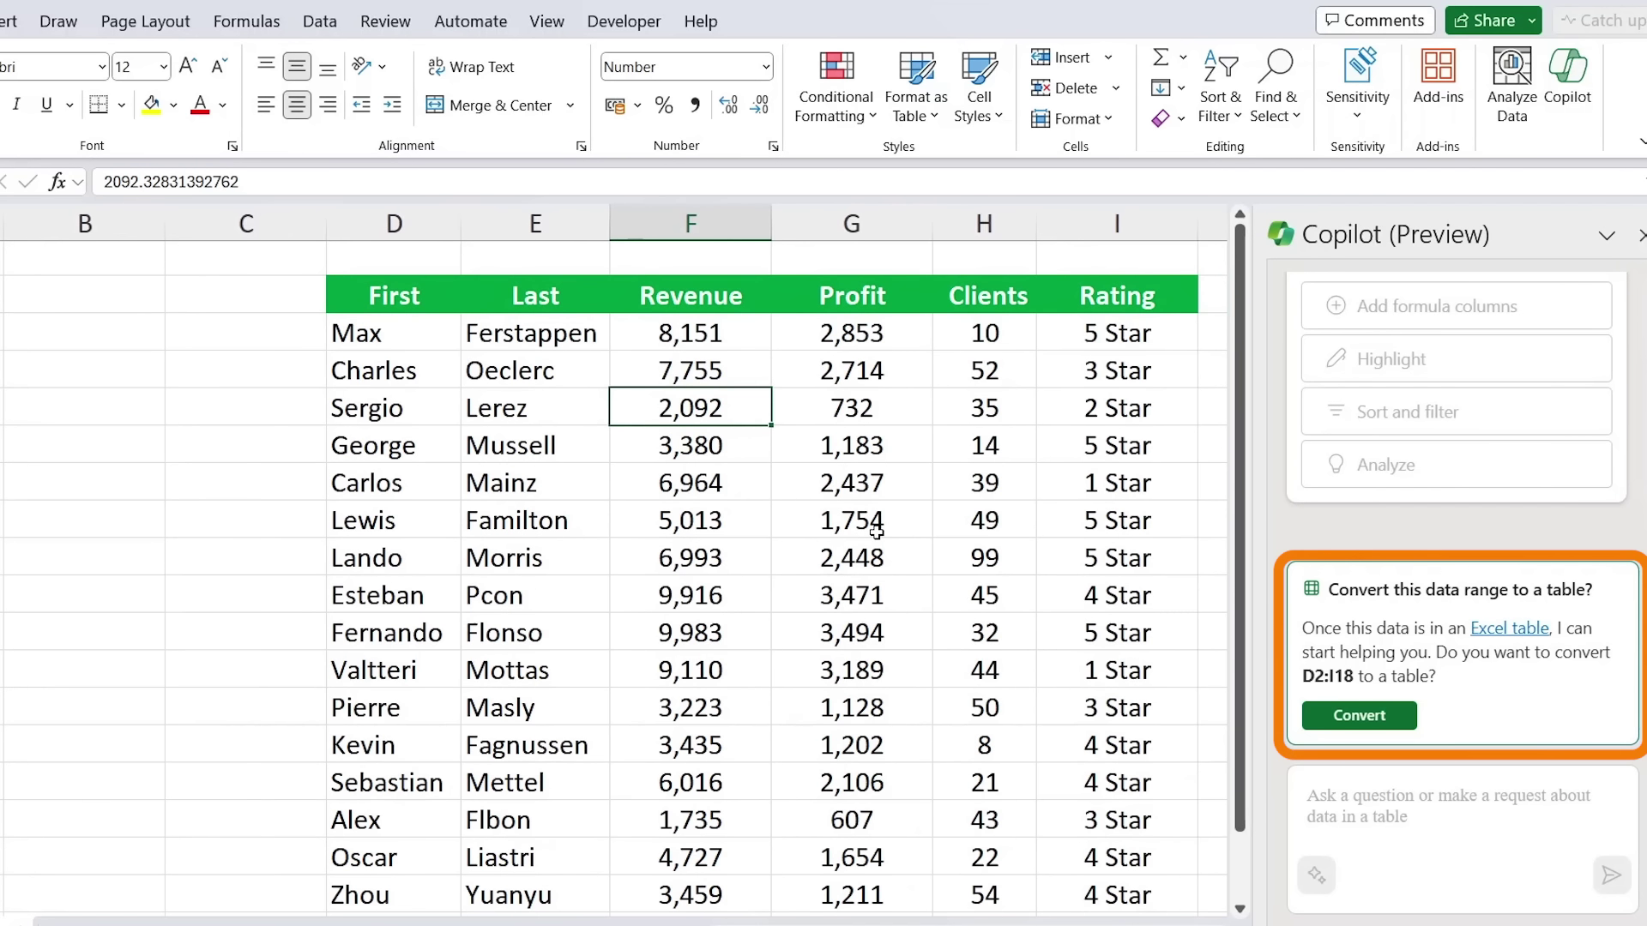
Step: Convert the D2:I18 sales range into a banded table with Copilot
{"action": "left_click", "coordinate": [1350, 717]}
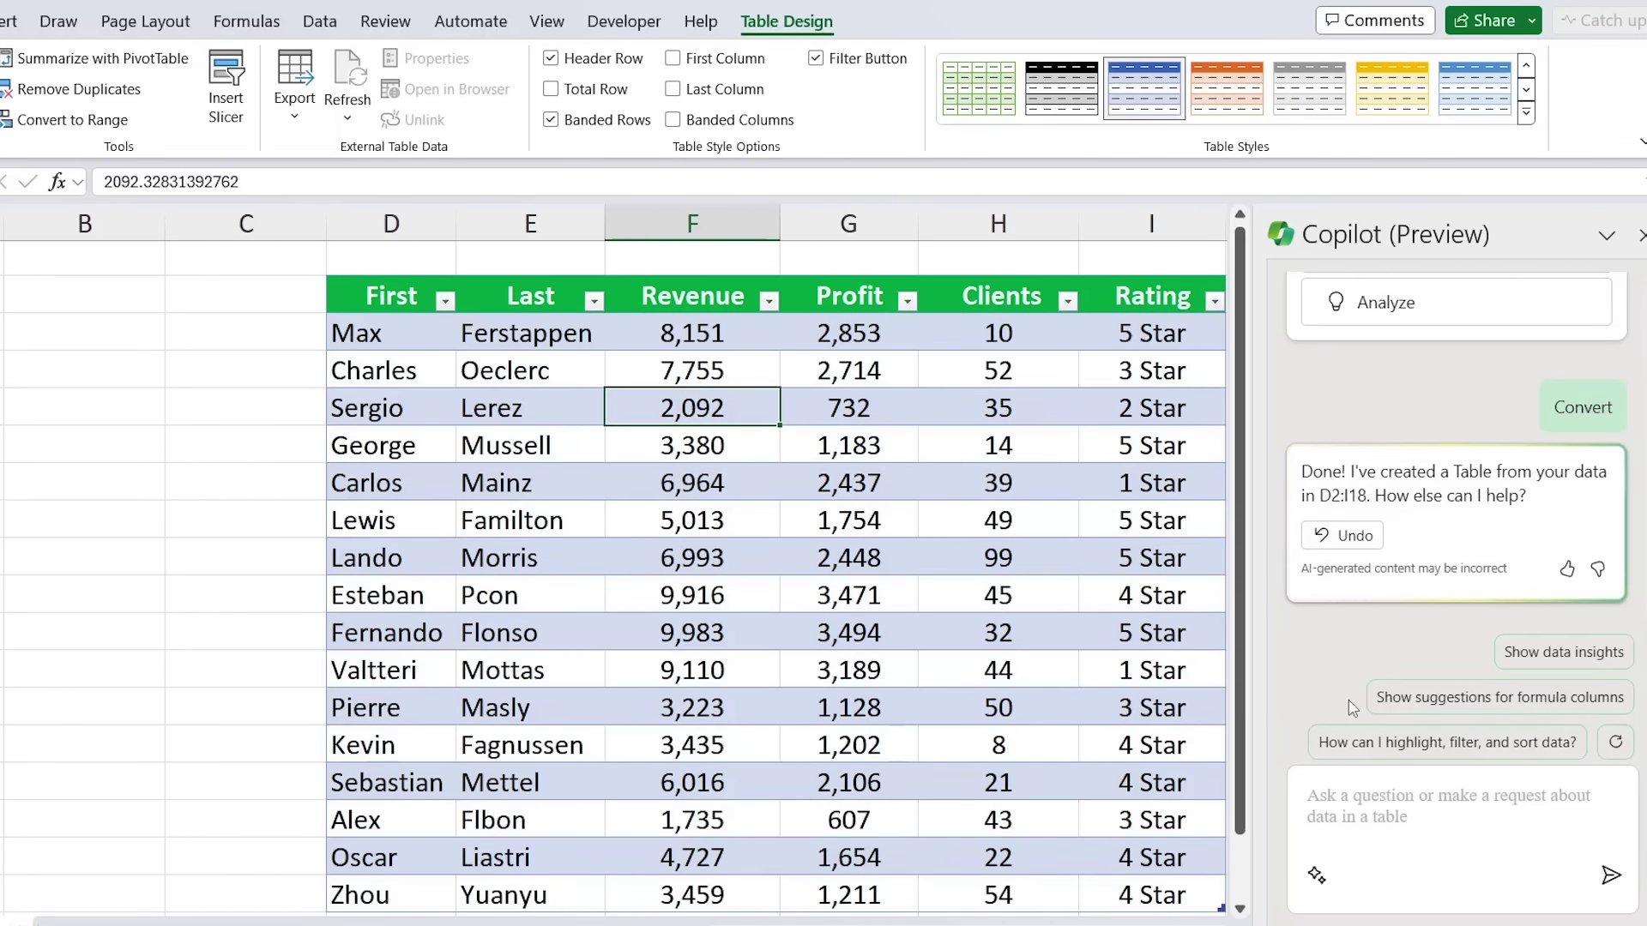
{"action": "left_click", "coordinate": [1449, 815]}
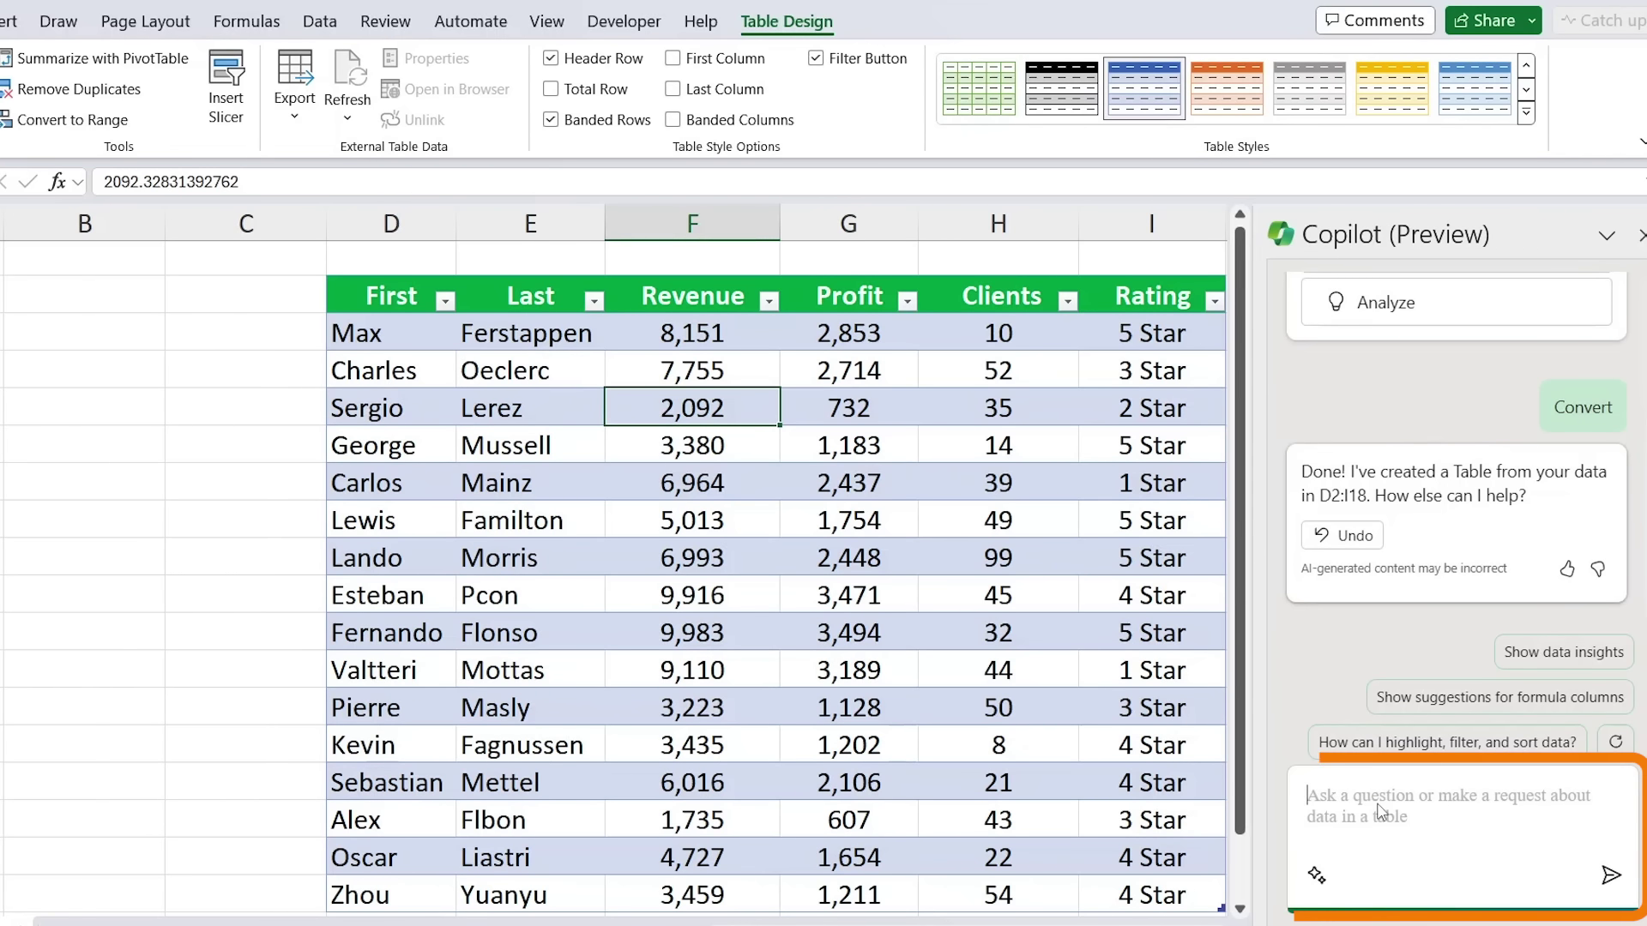
{"action": "scroll", "coordinate": [1372, 616], "scroll_direction": "up", "scroll_amount": 2}
{"action": "scroll", "coordinate": [1372, 616], "scroll_direction": "up", "scroll_amount": 1}
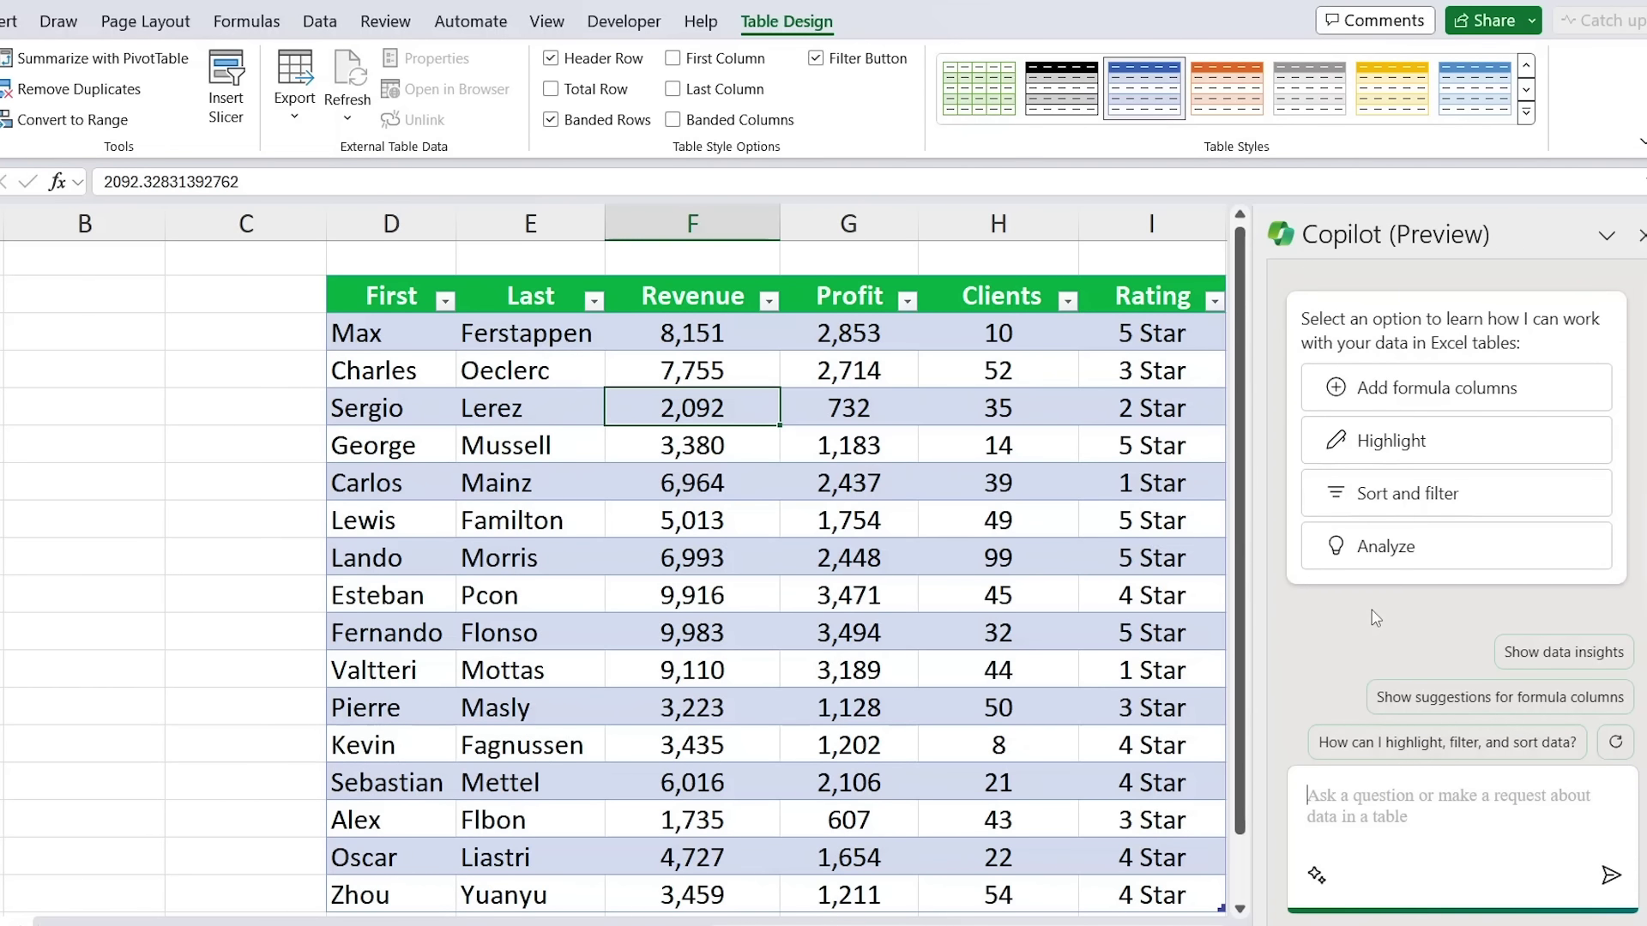
{"action": "left_click", "coordinate": [1422, 405]}
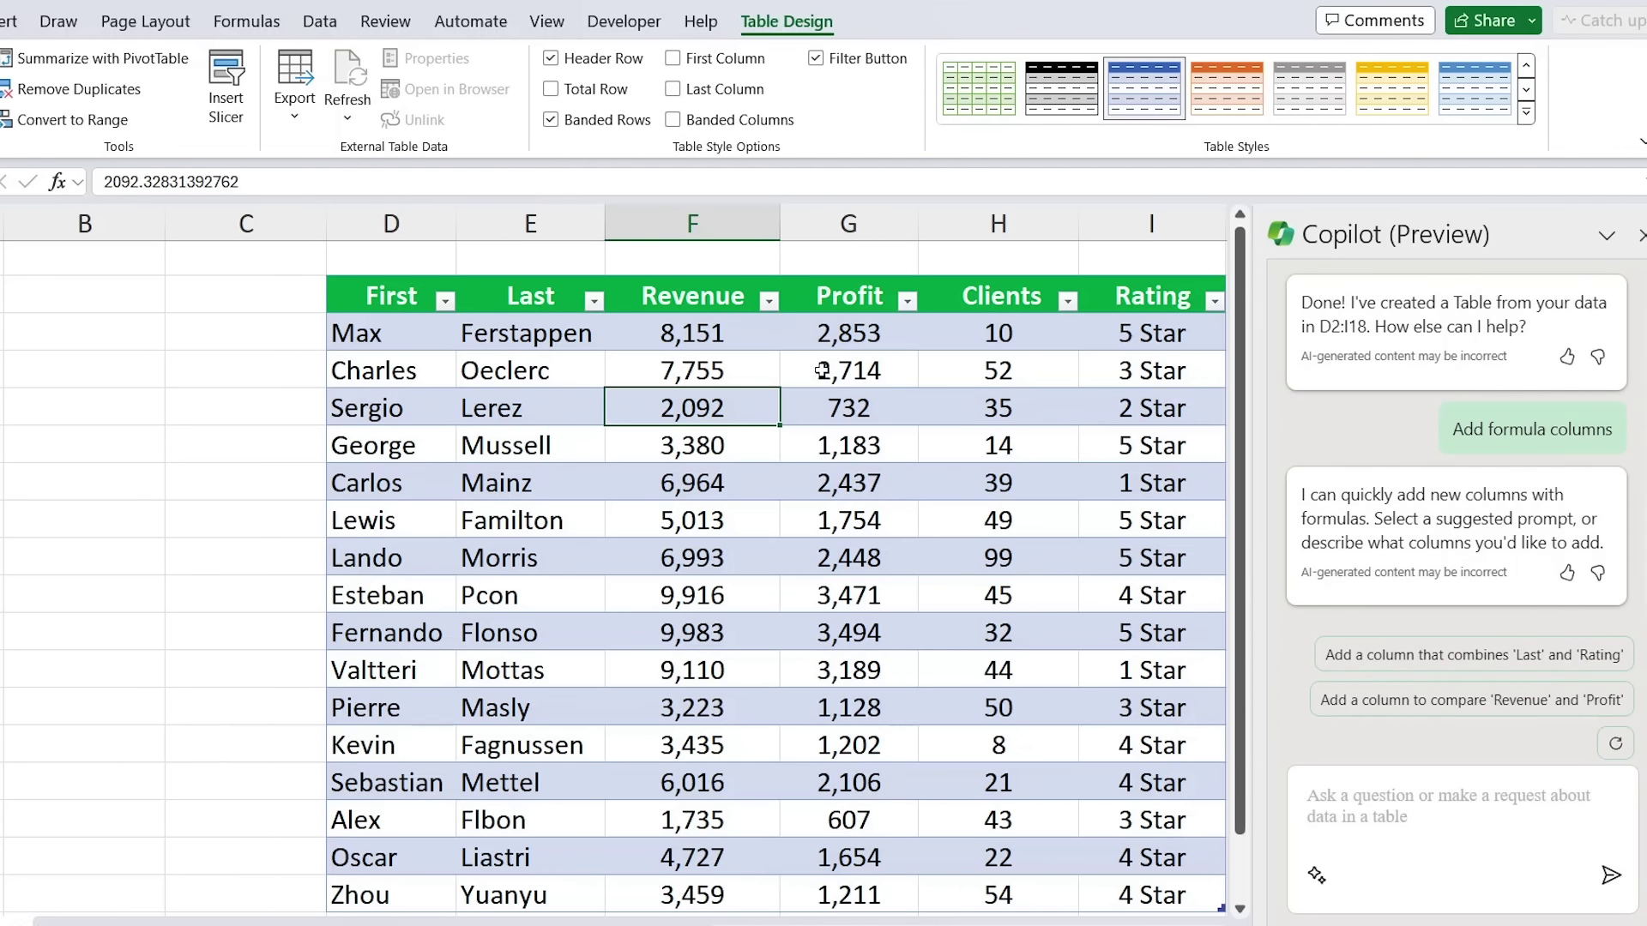
{"action": "scroll", "coordinate": [819, 371], "scroll_direction": "right", "scroll_amount": 2}
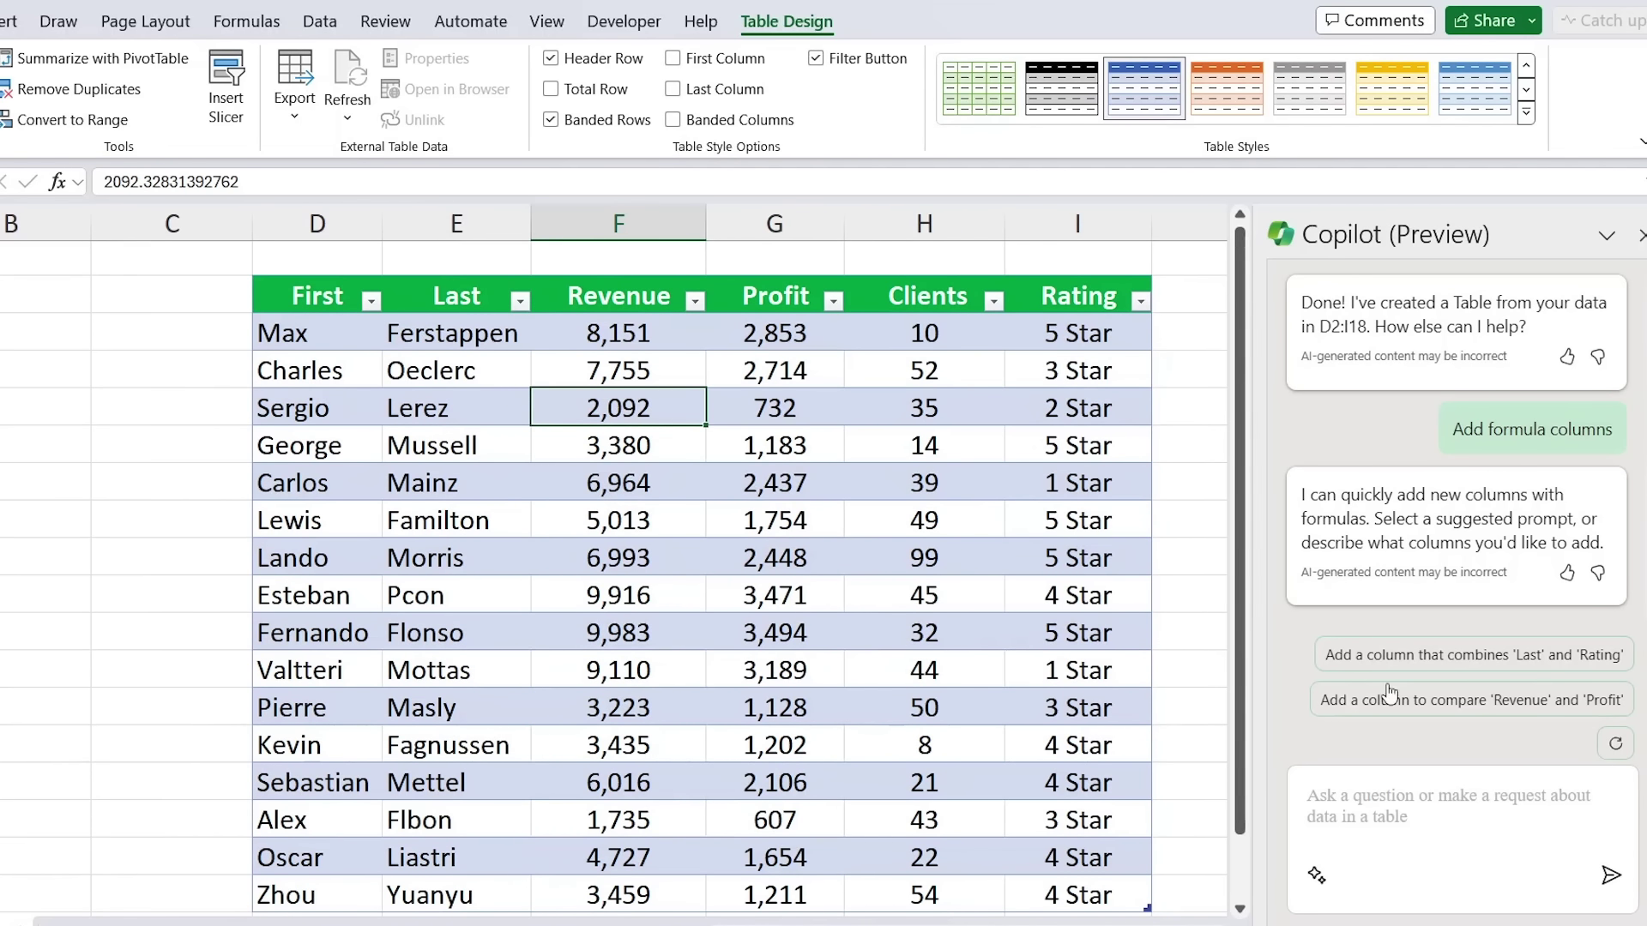
{"action": "left_click", "coordinate": [1330, 806]}
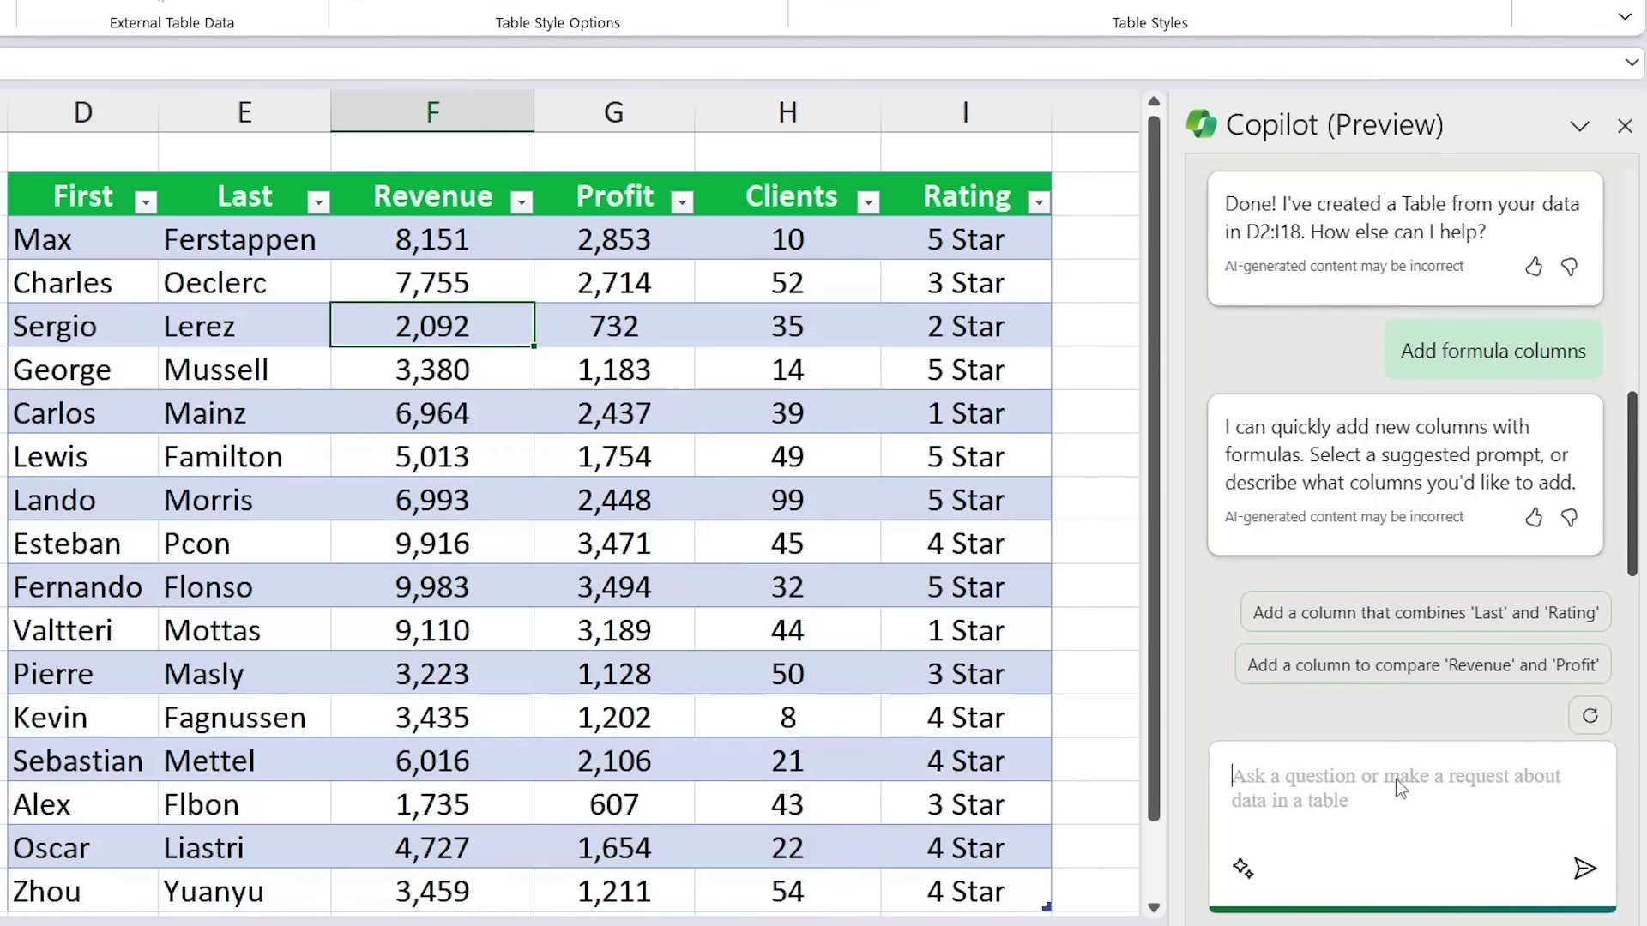
{"action": "type", "text": "Merge "}
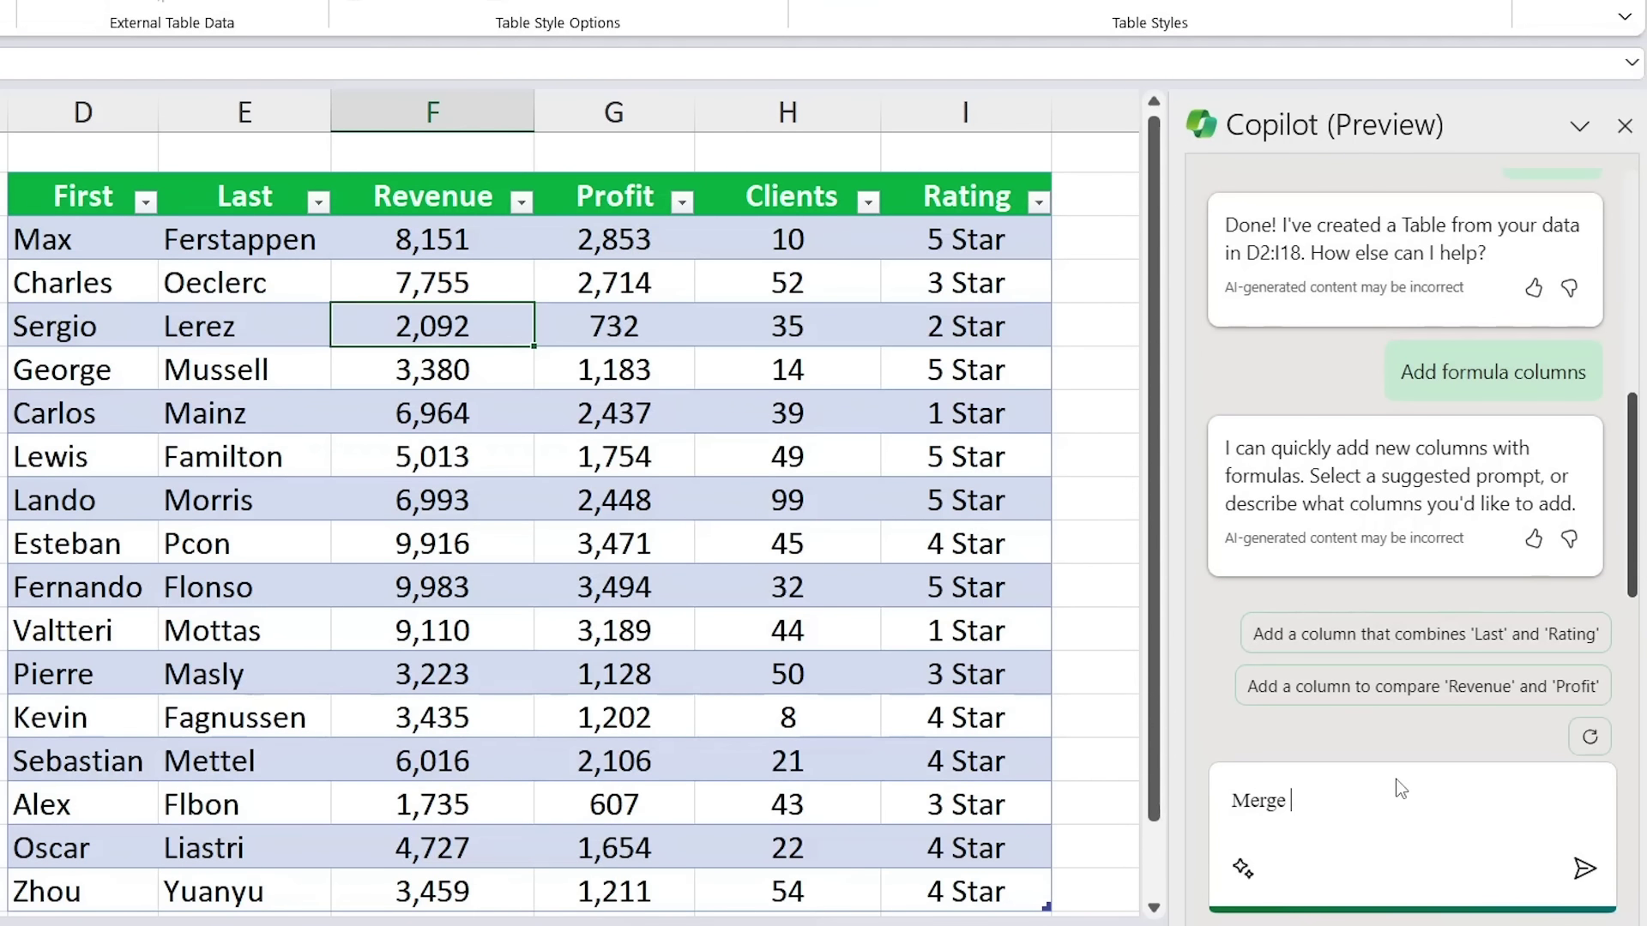
{"action": "type", "text": "first and last"}
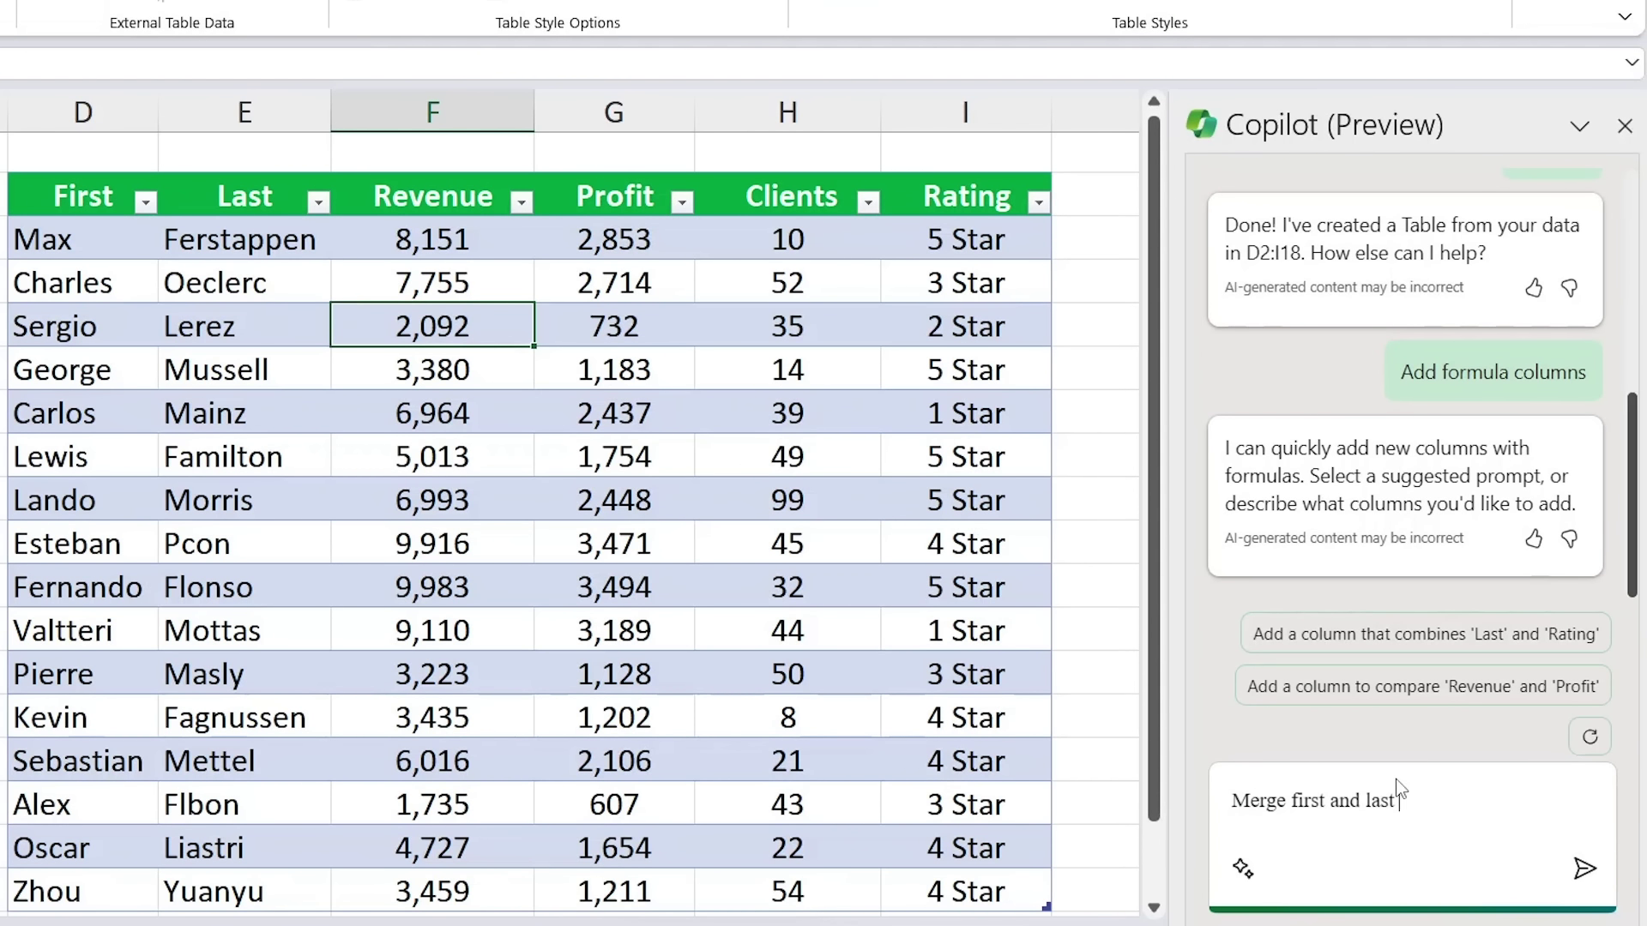
{"action": "type", "text": " column into "}
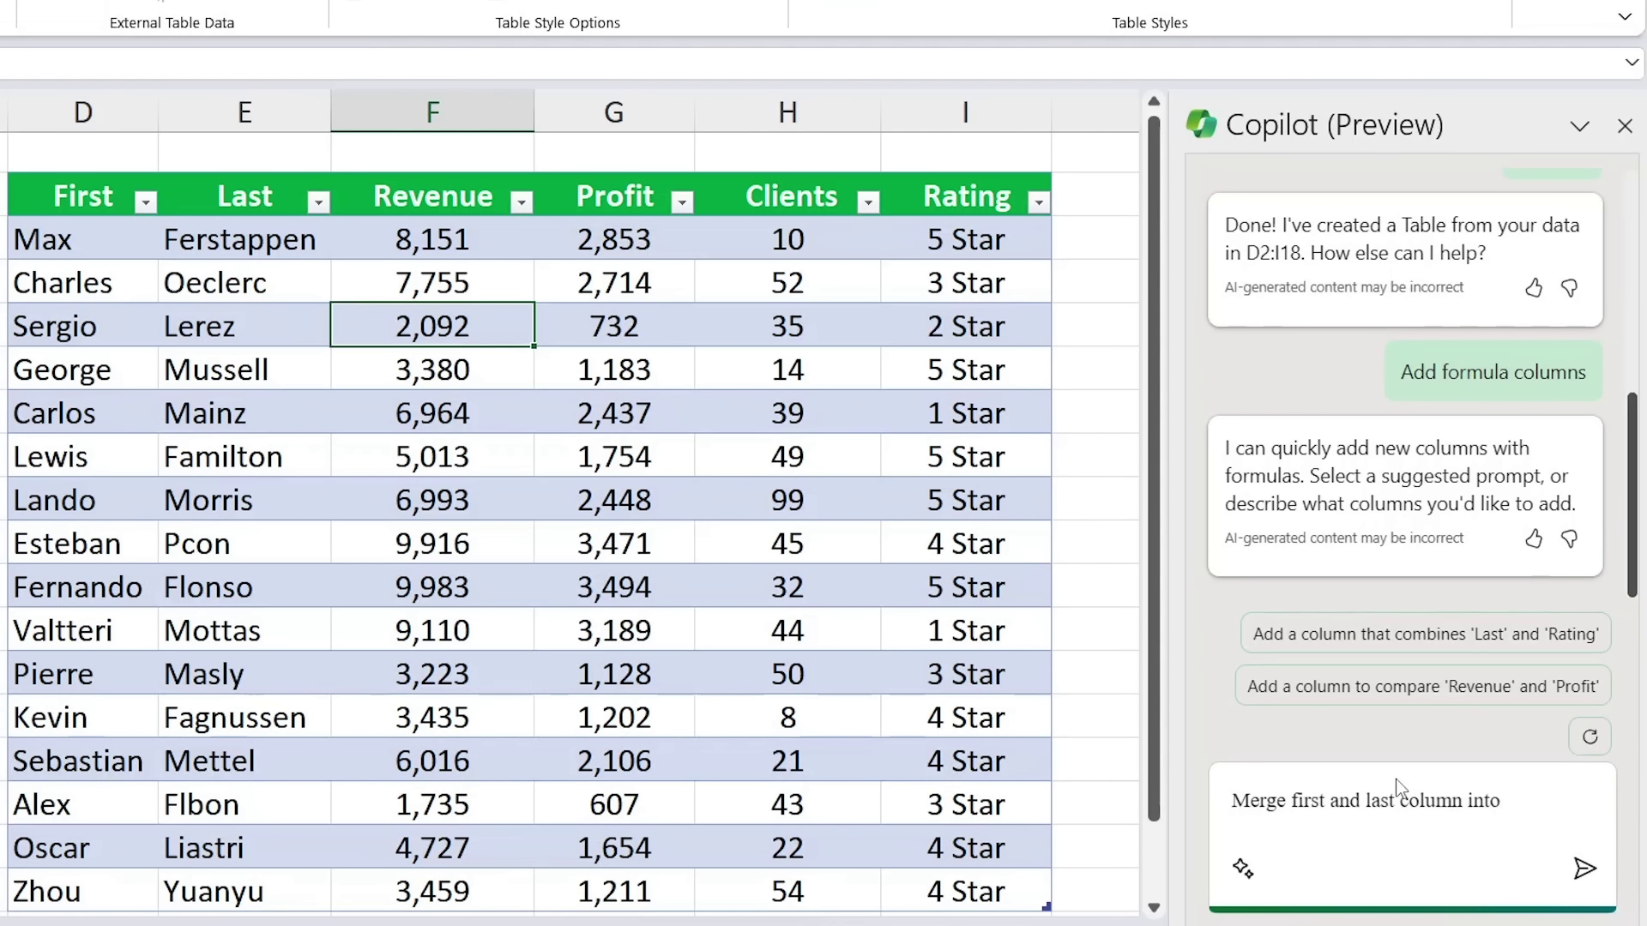
{"action": "type", "text": "one add spa"}
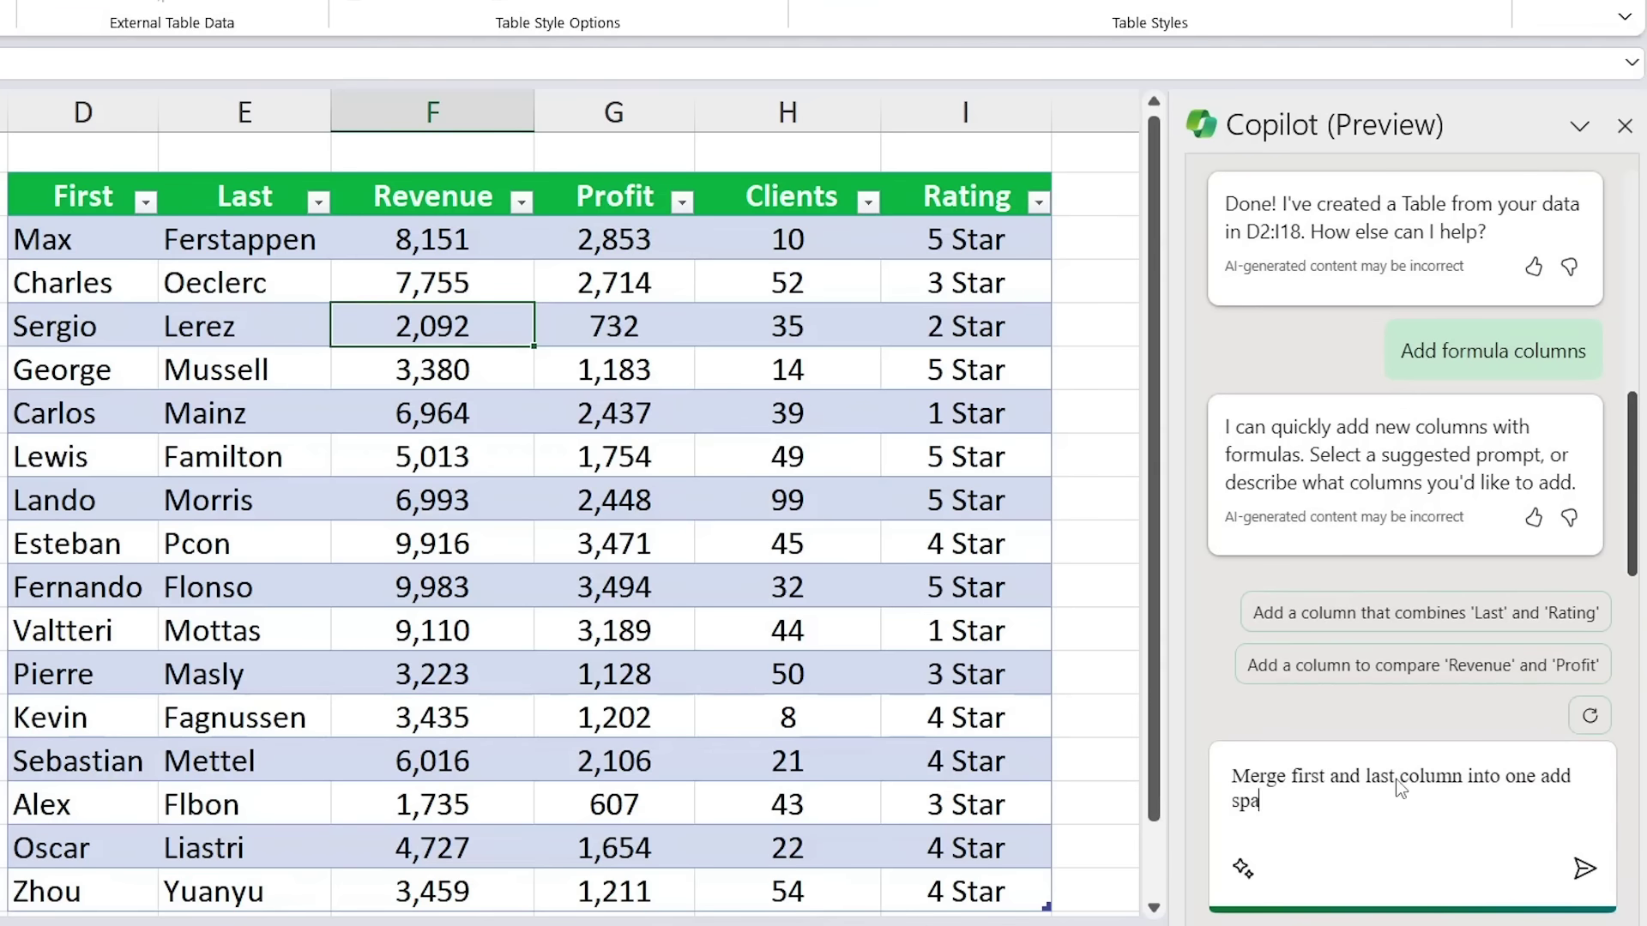
{"action": "type", "text": "ce between"}
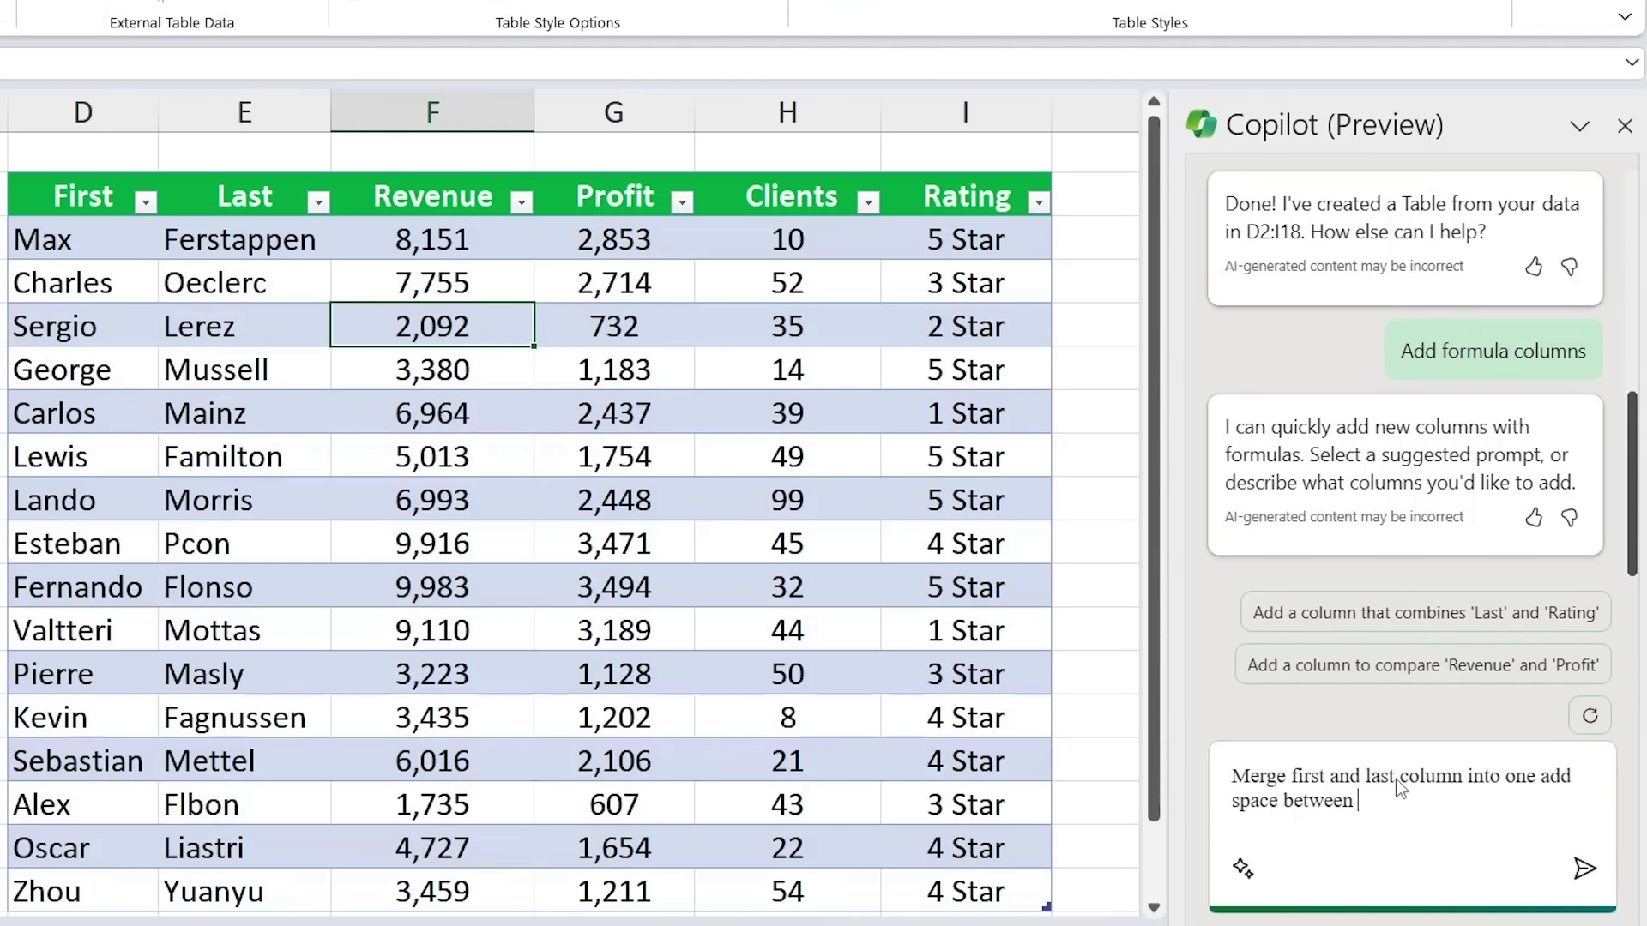
{"action": "type", "text": " them"}
{"action": "key", "text": "Return"}
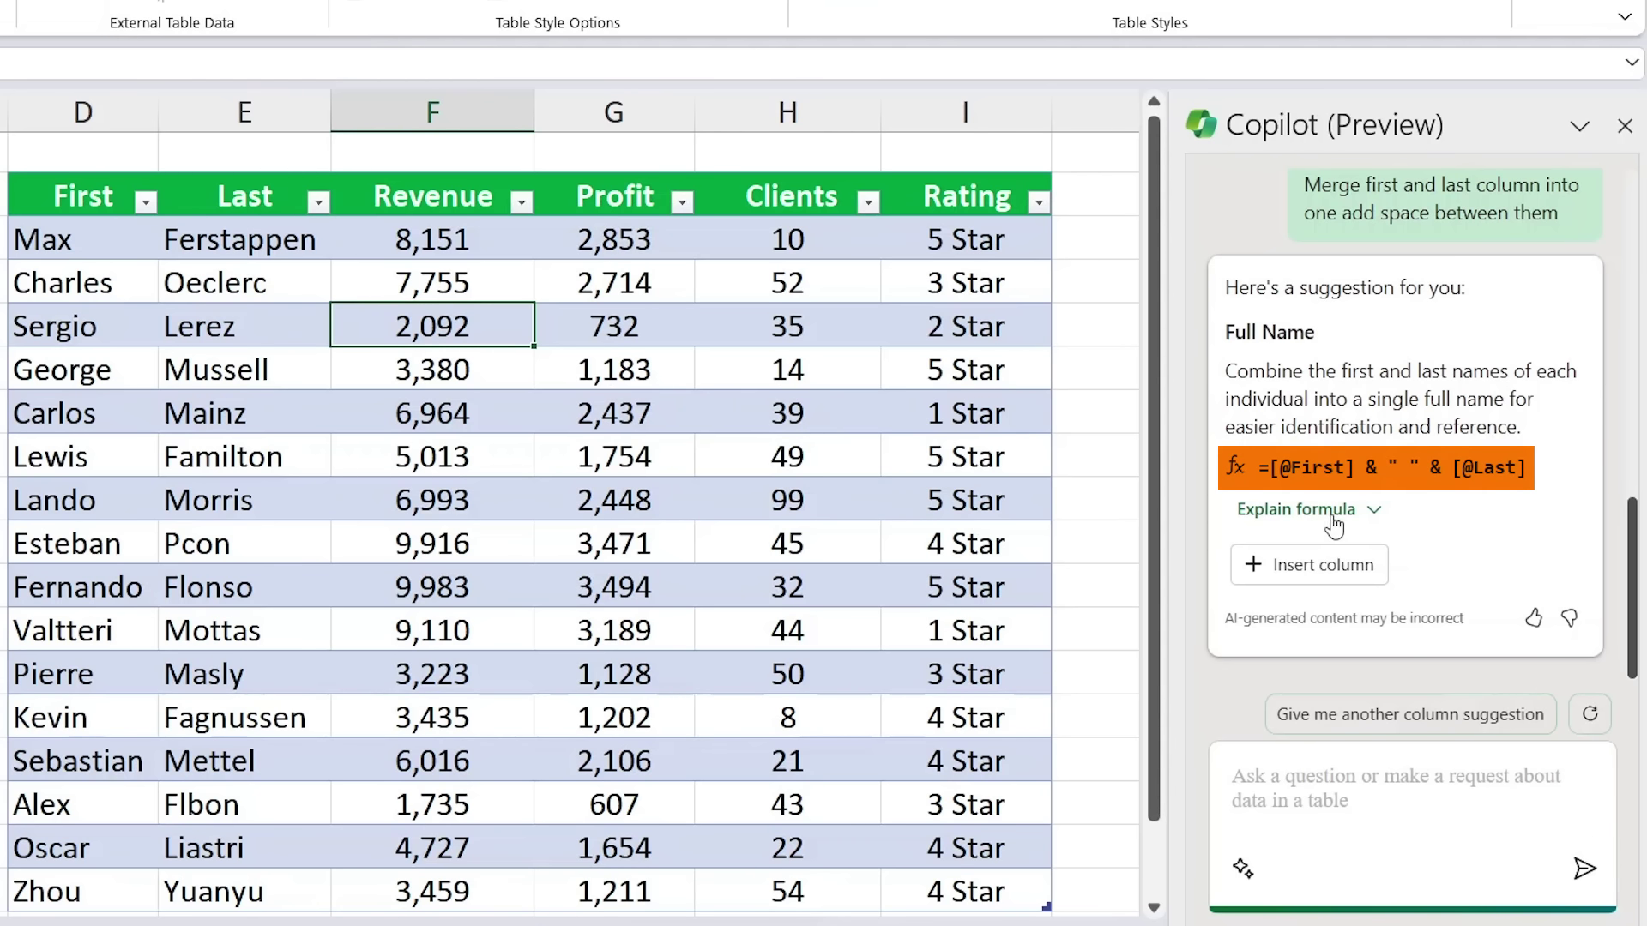
{"action": "left_click", "coordinate": [1369, 512]}
{"action": "left_click", "coordinate": [1366, 513]}
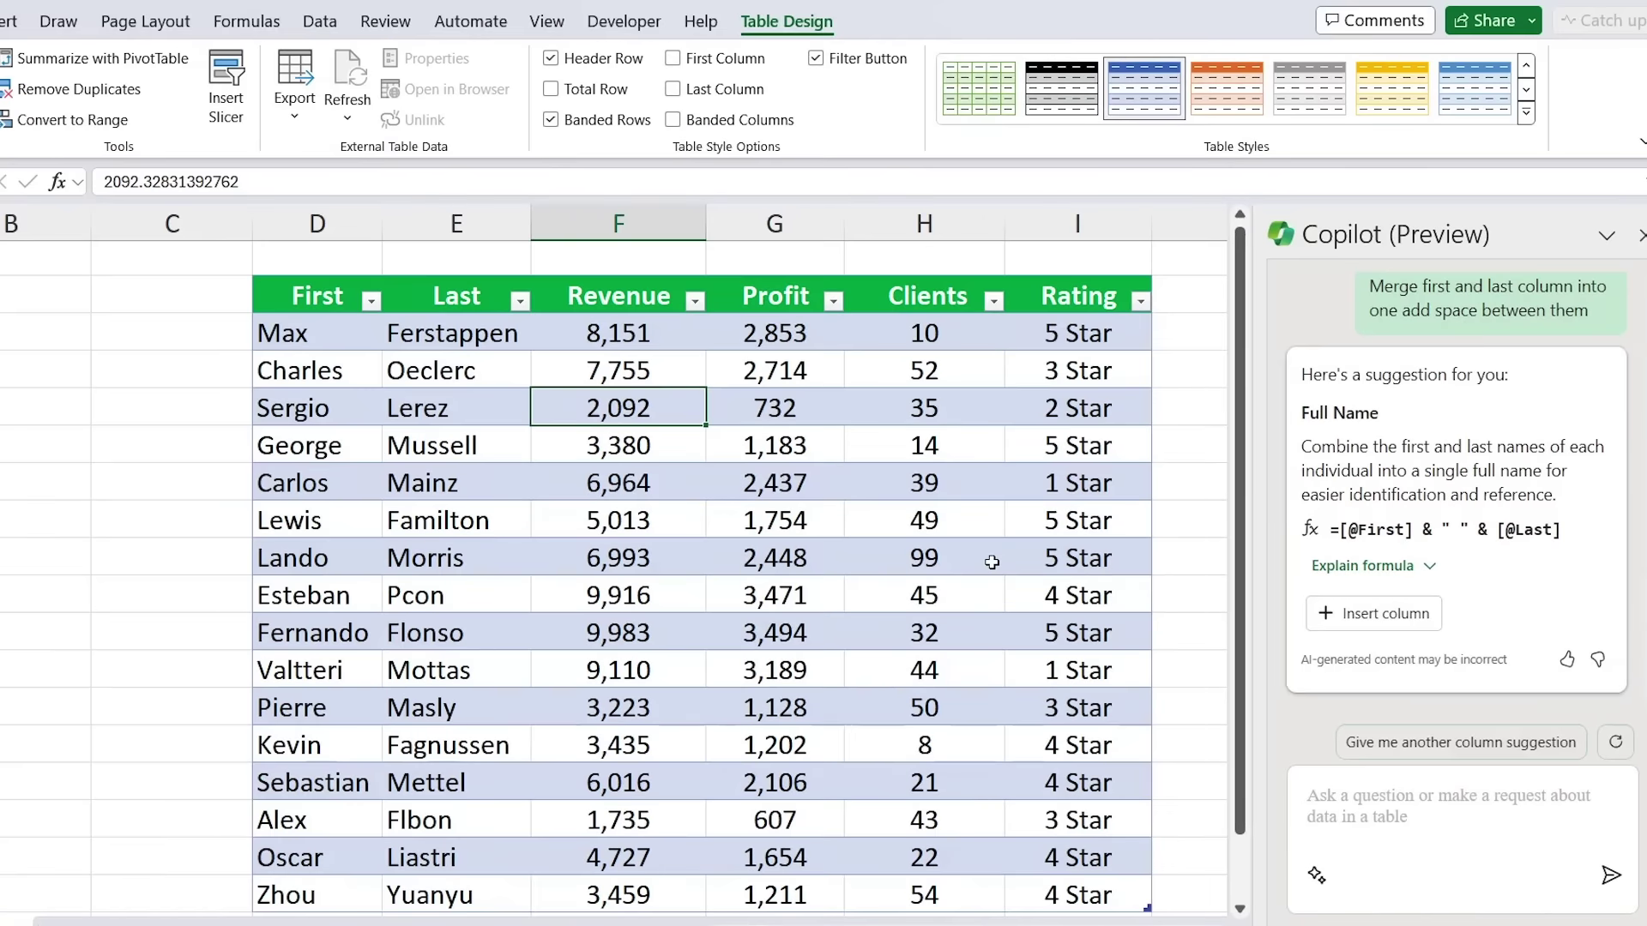
{"action": "scroll", "coordinate": [991, 561], "scroll_direction": "right", "scroll_amount": 1}
Step: Insert the suggested Full Name column in J and view its formula in edit mode
{"action": "mouse_move", "coordinate": [1360, 617]}
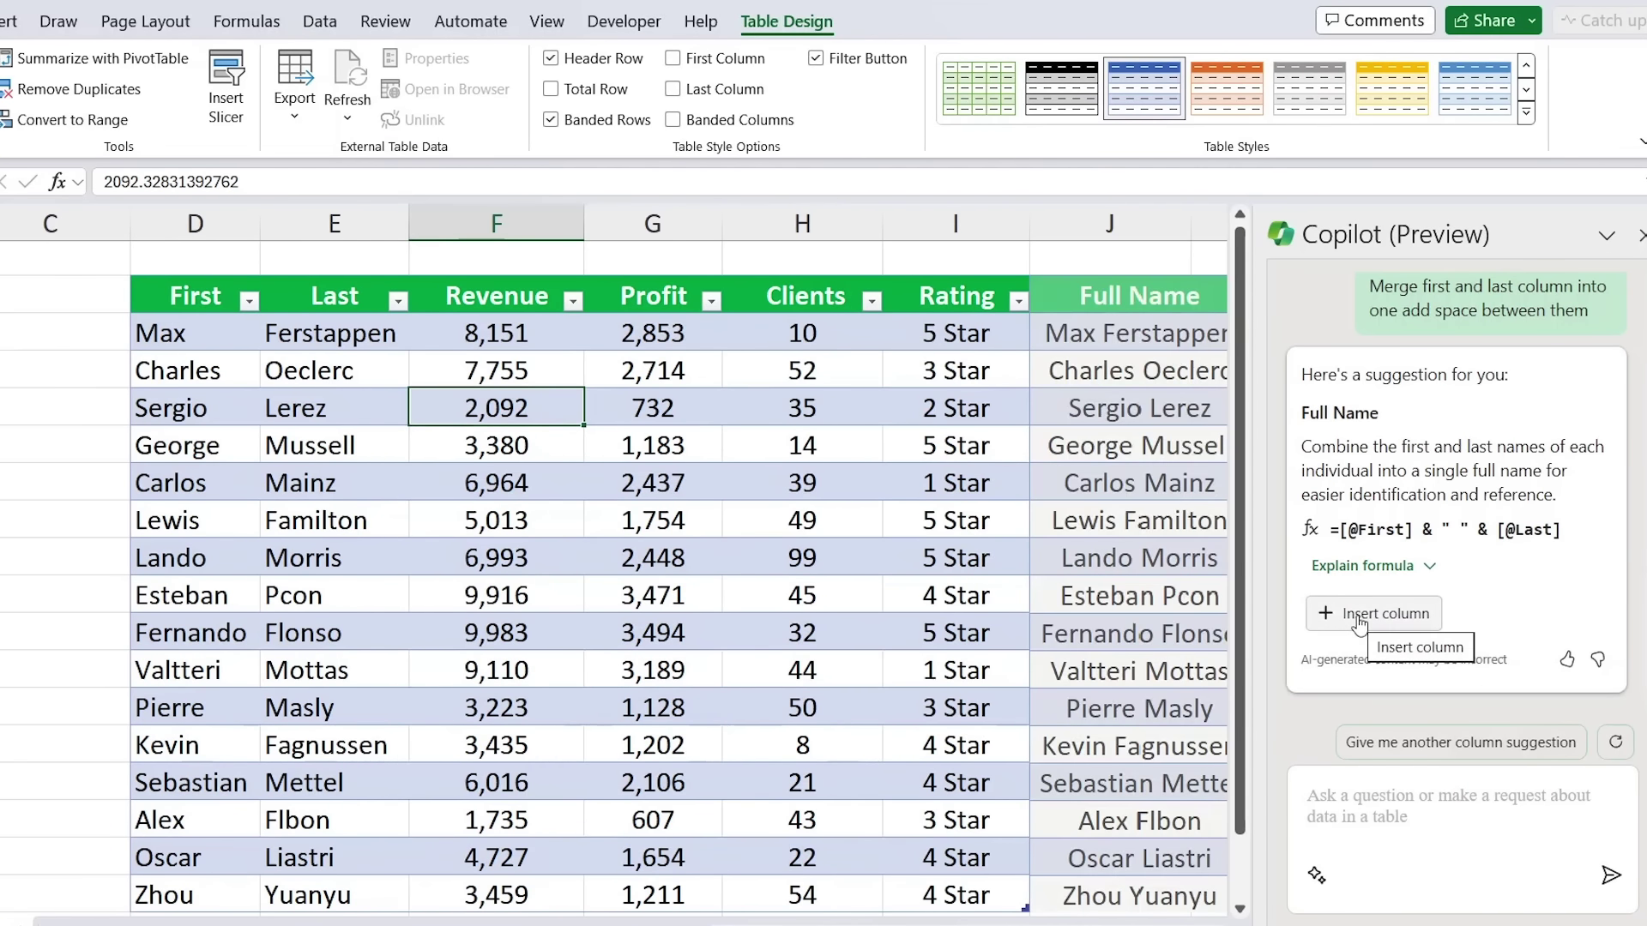
{"action": "left_click", "coordinate": [1360, 614]}
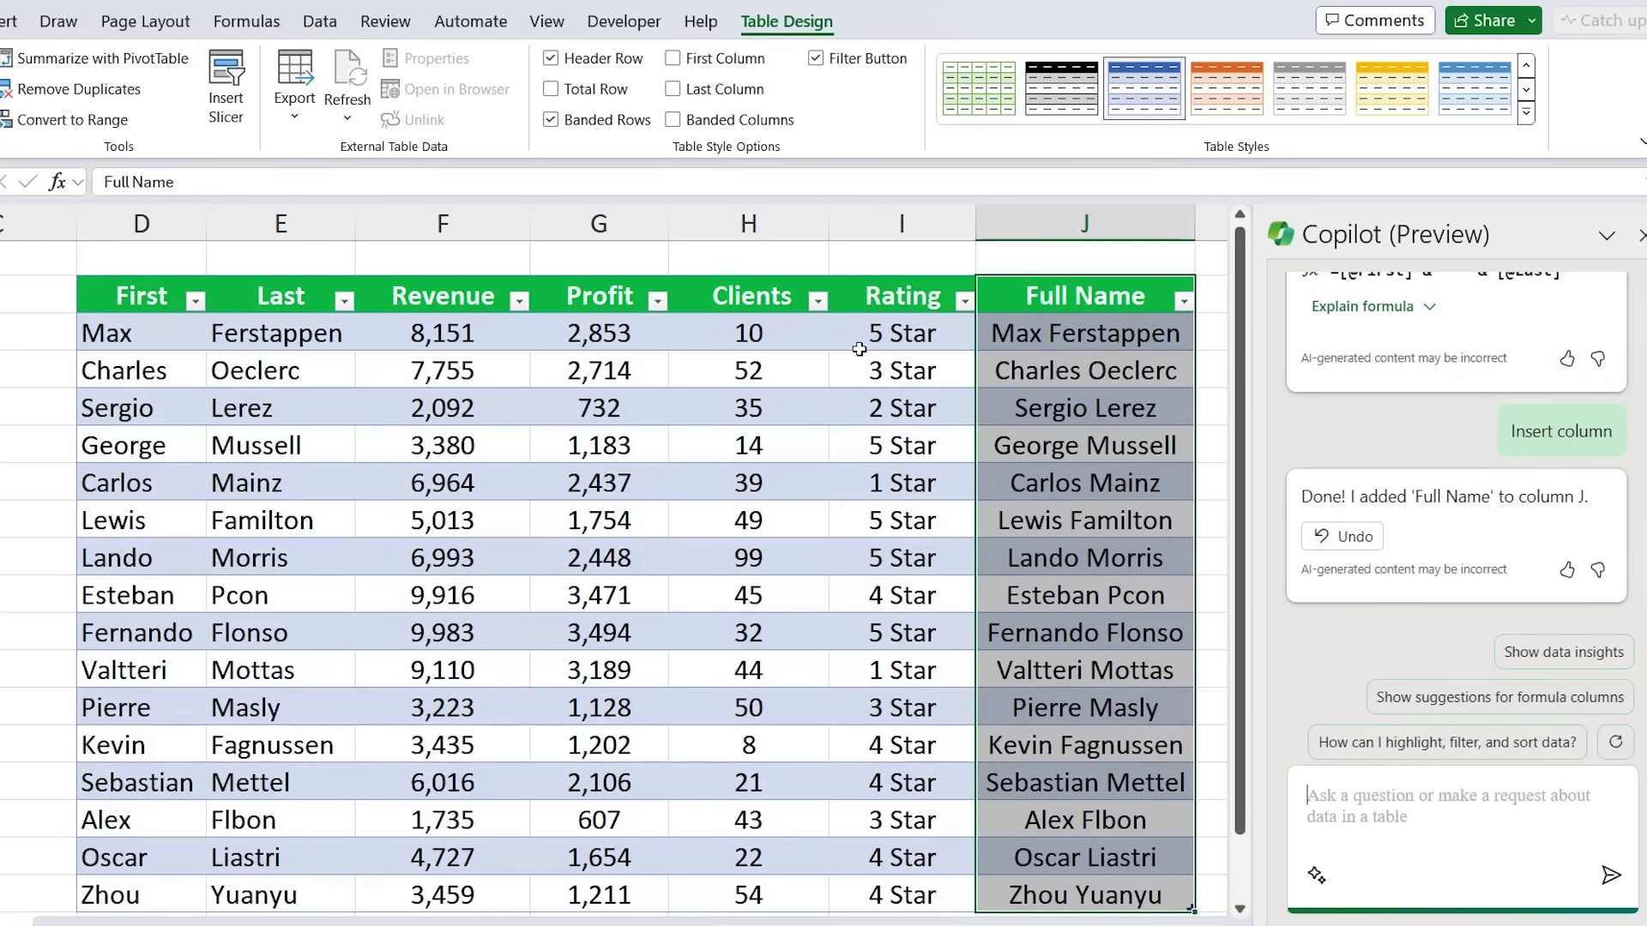
{"action": "left_click", "coordinate": [1004, 347]}
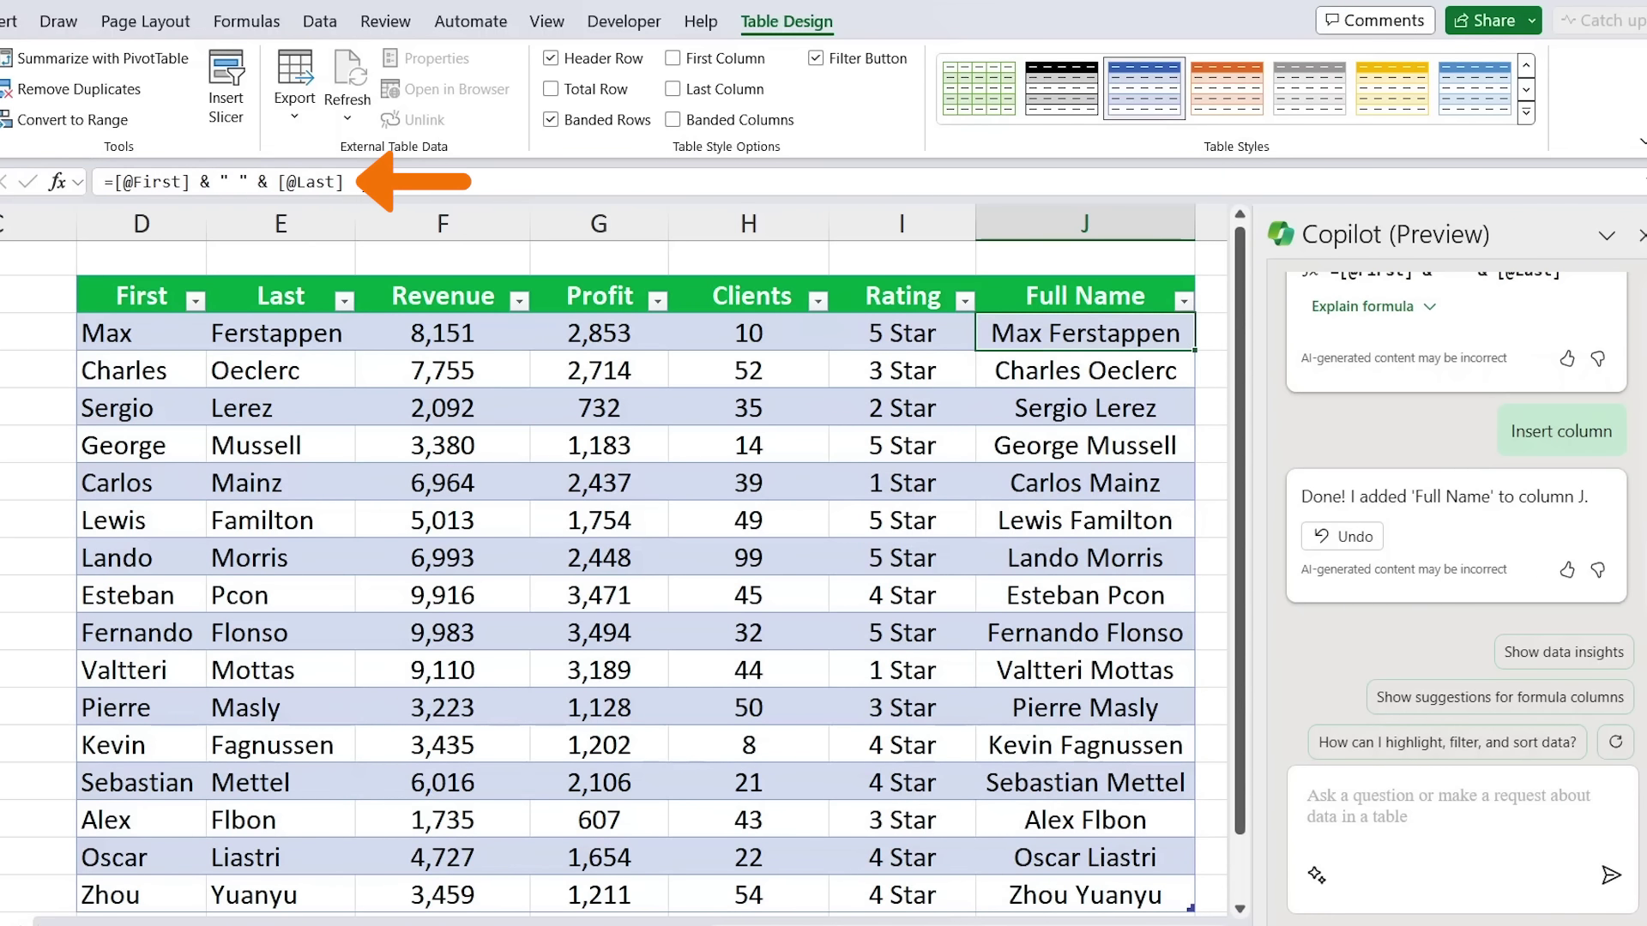
{"action": "key", "text": "F2"}
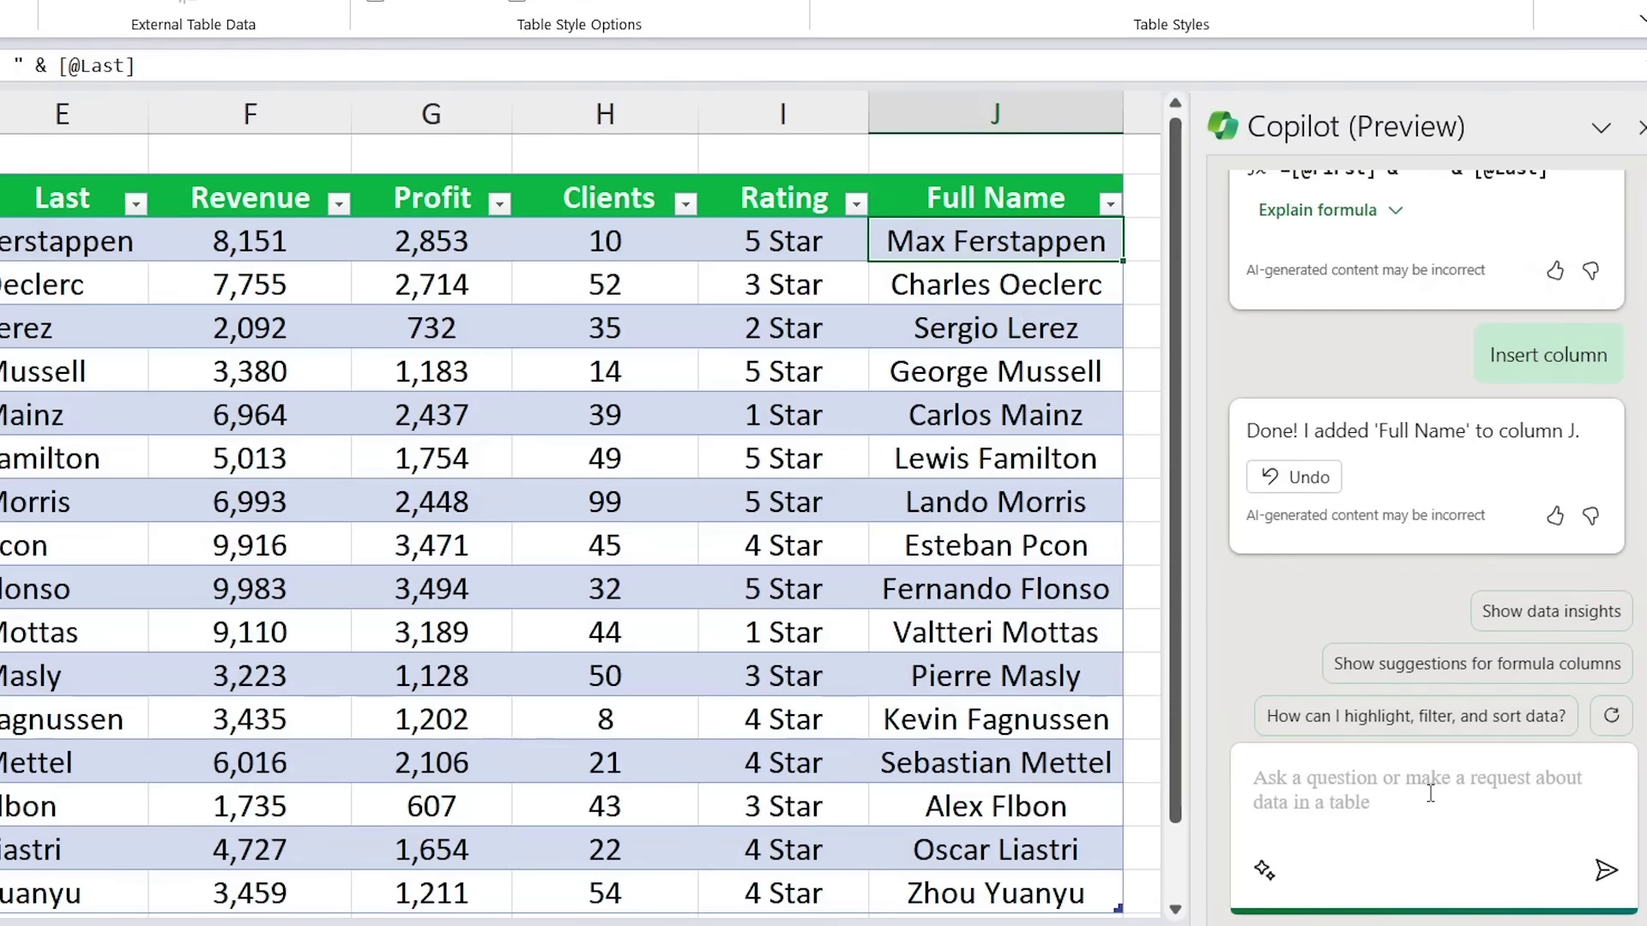
{"action": "left_click", "coordinate": [1461, 809]}
{"action": "type", "text": "Add new"}
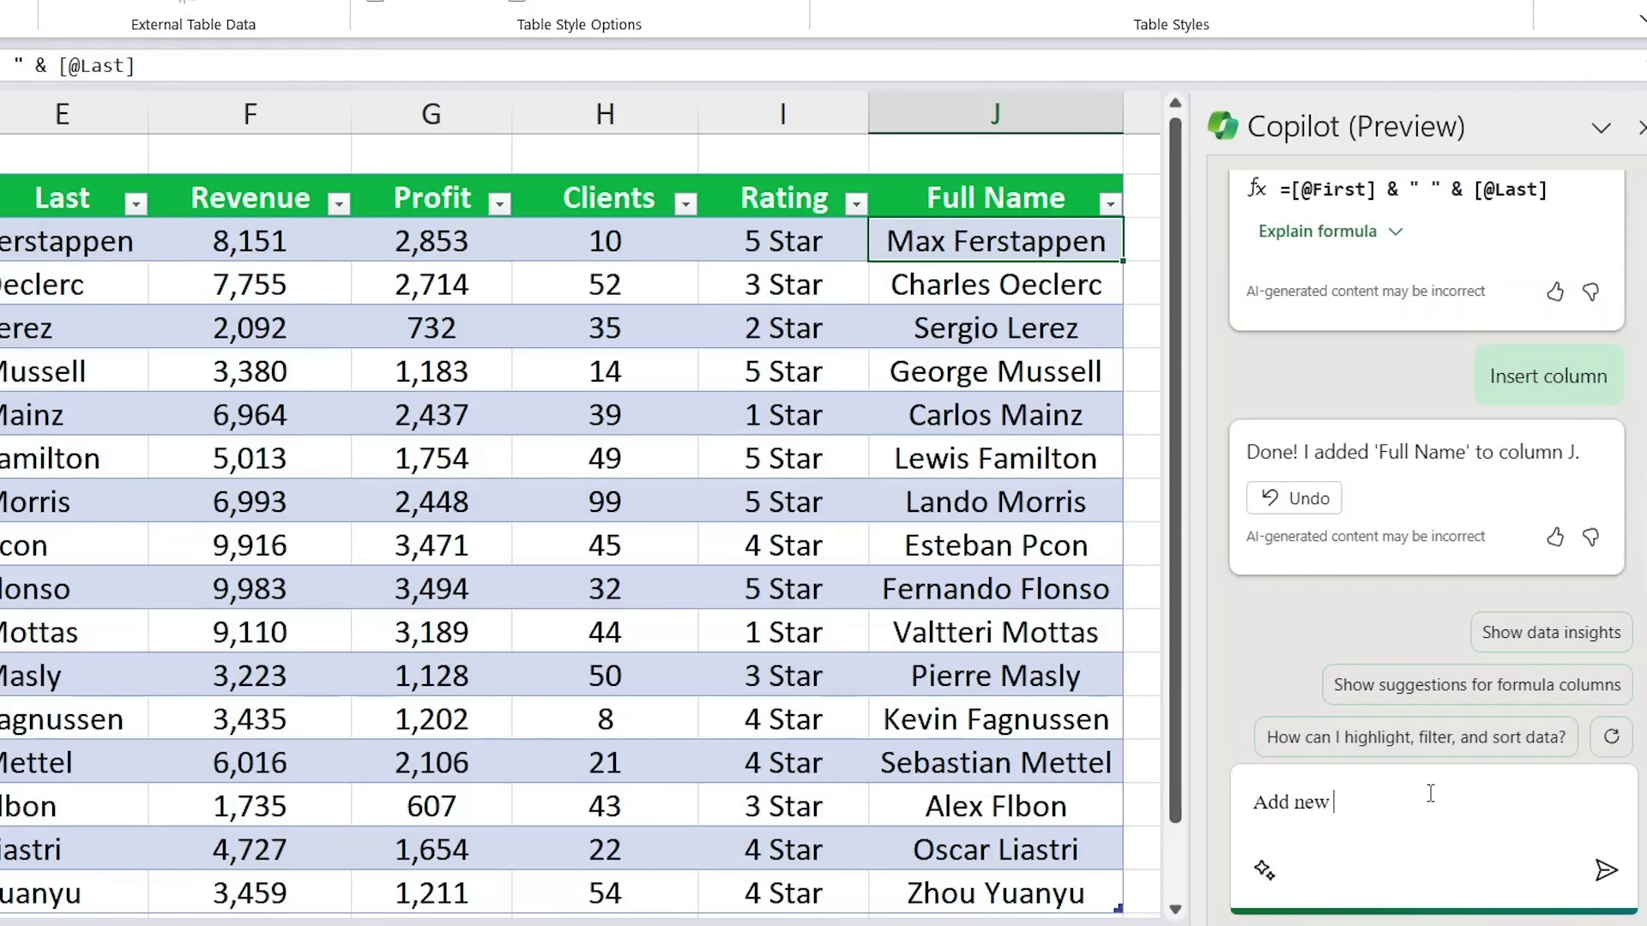
{"action": "type", "text": " column for profit margin"}
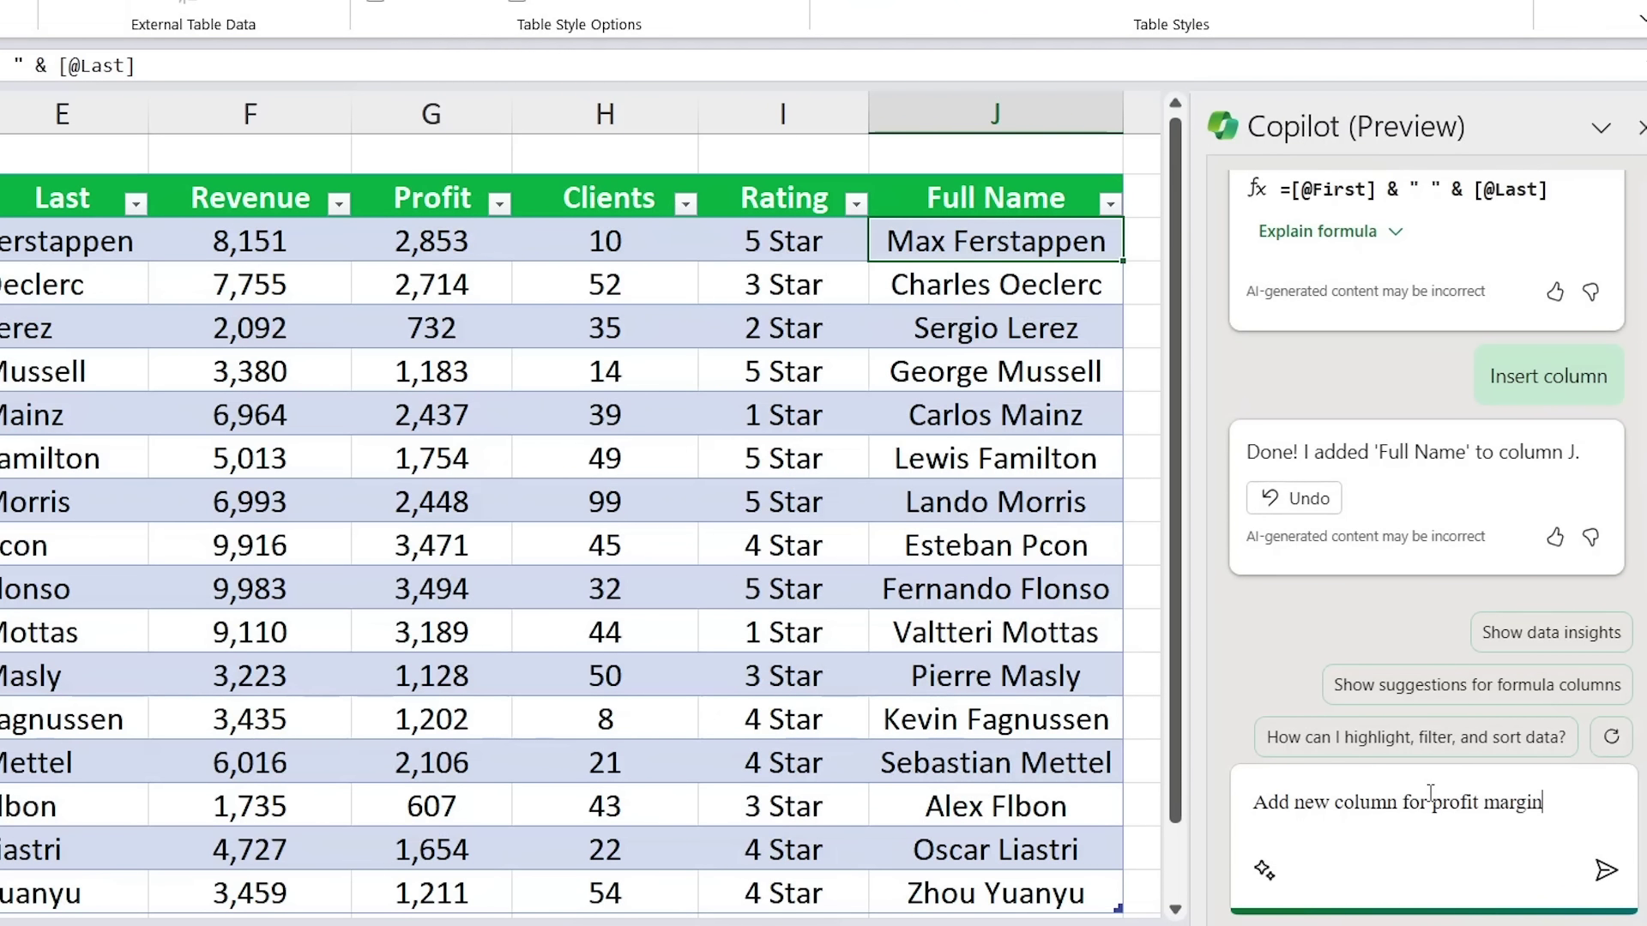
{"action": "key", "text": "Return"}
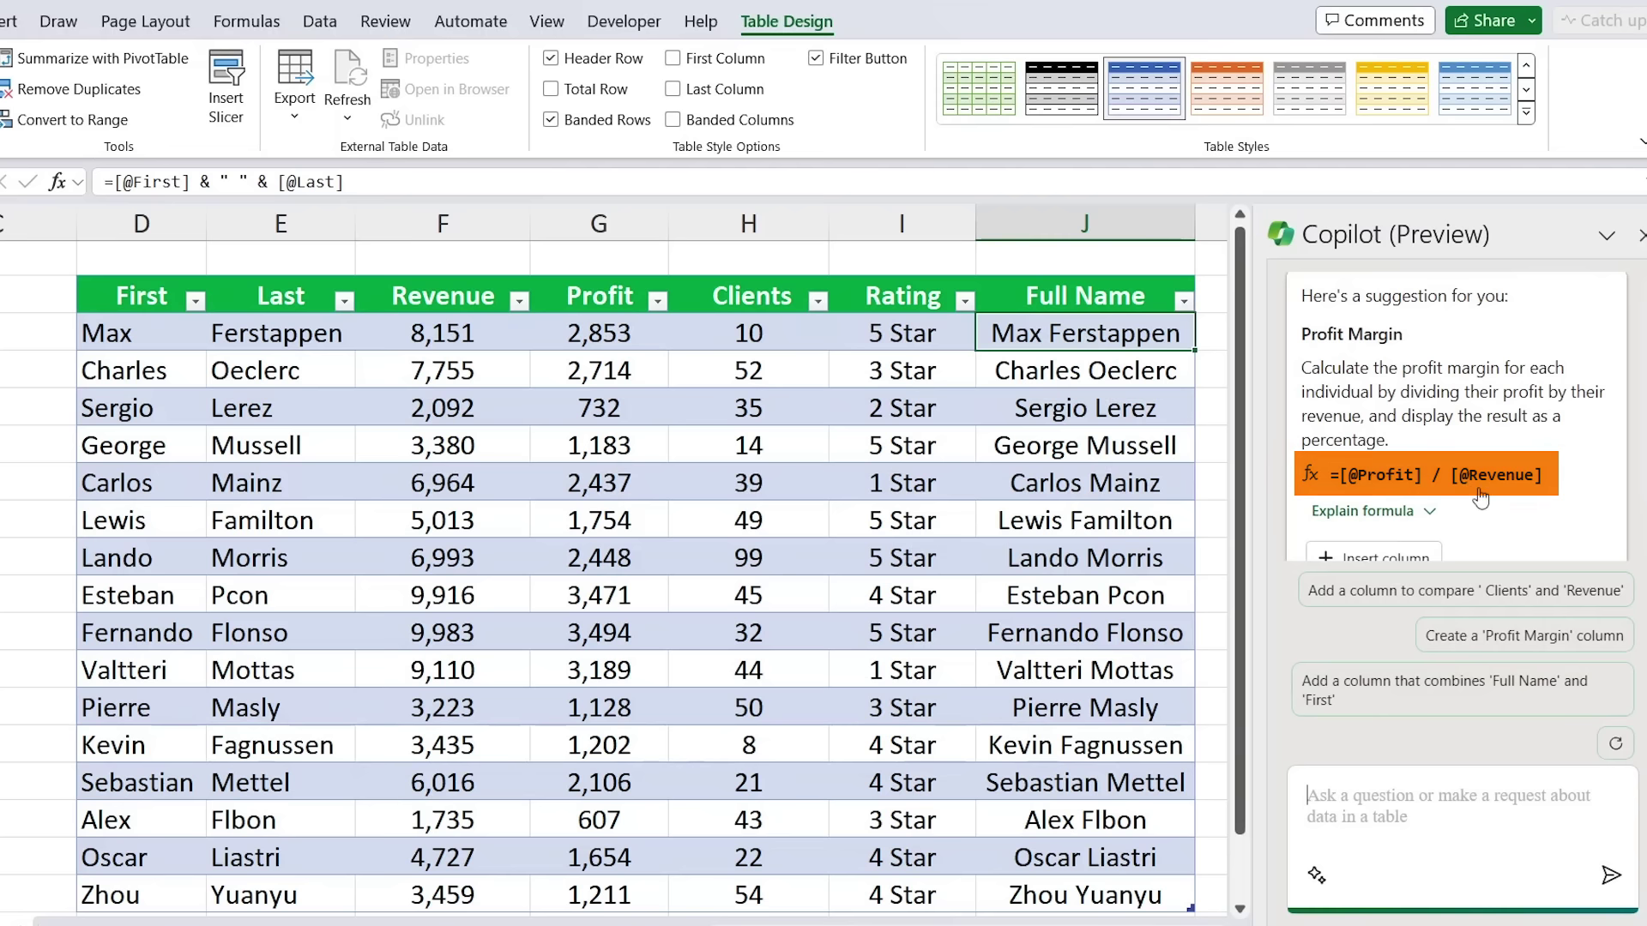
{"action": "scroll", "coordinate": [1462, 507], "scroll_direction": "down", "scroll_amount": 1}
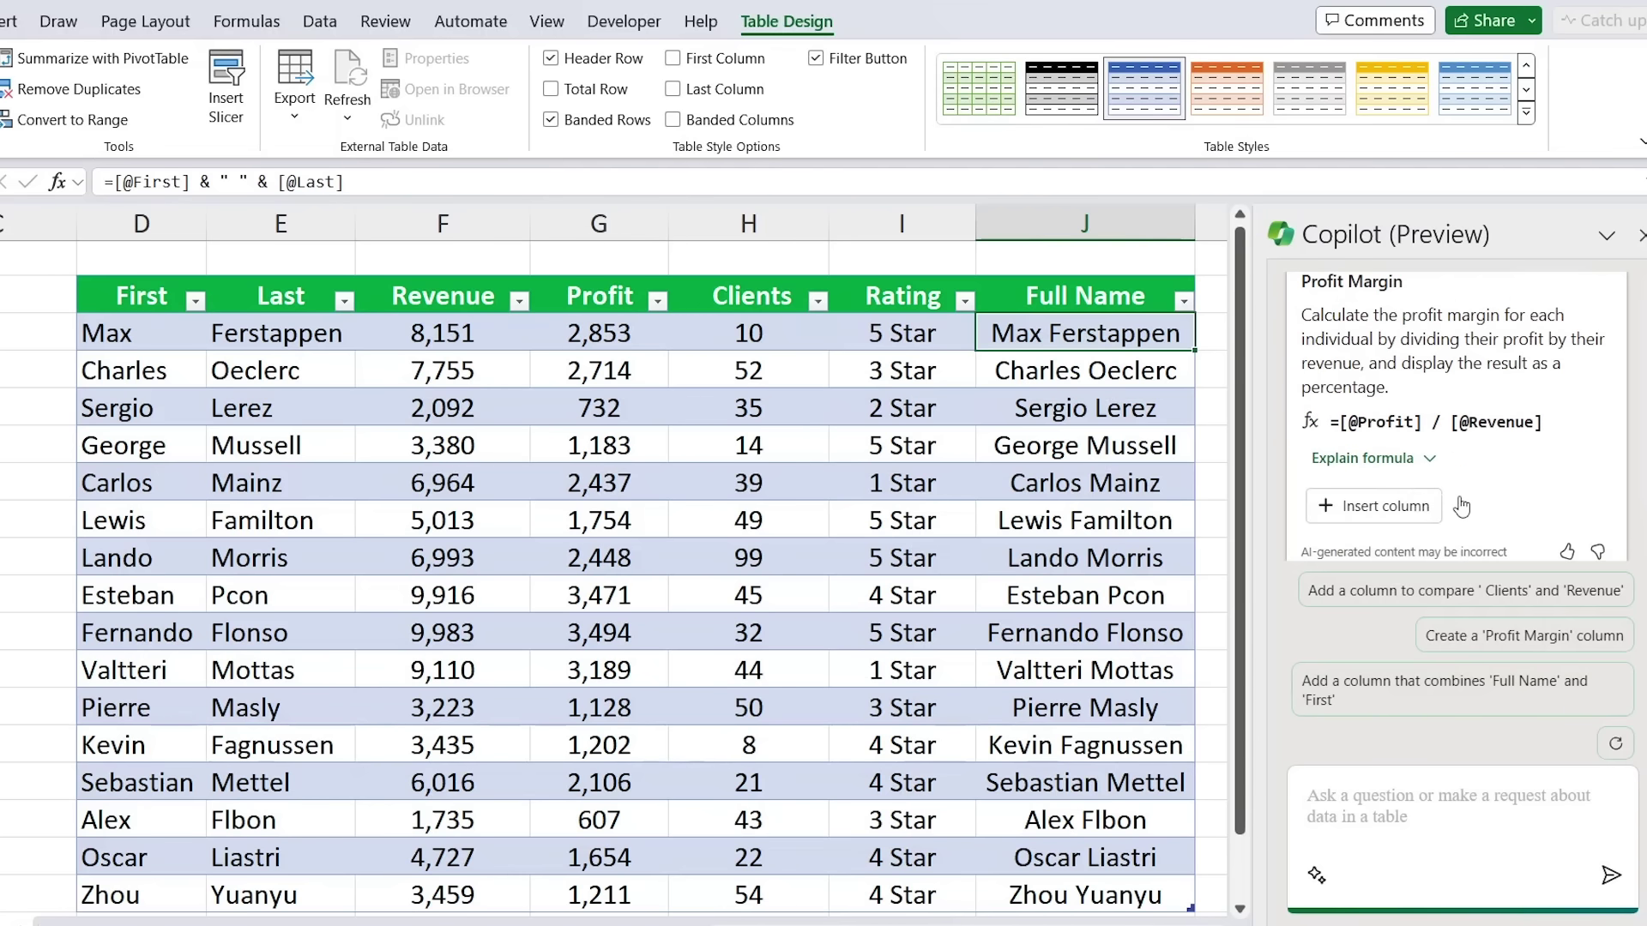
{"action": "left_click", "coordinate": [1371, 506]}
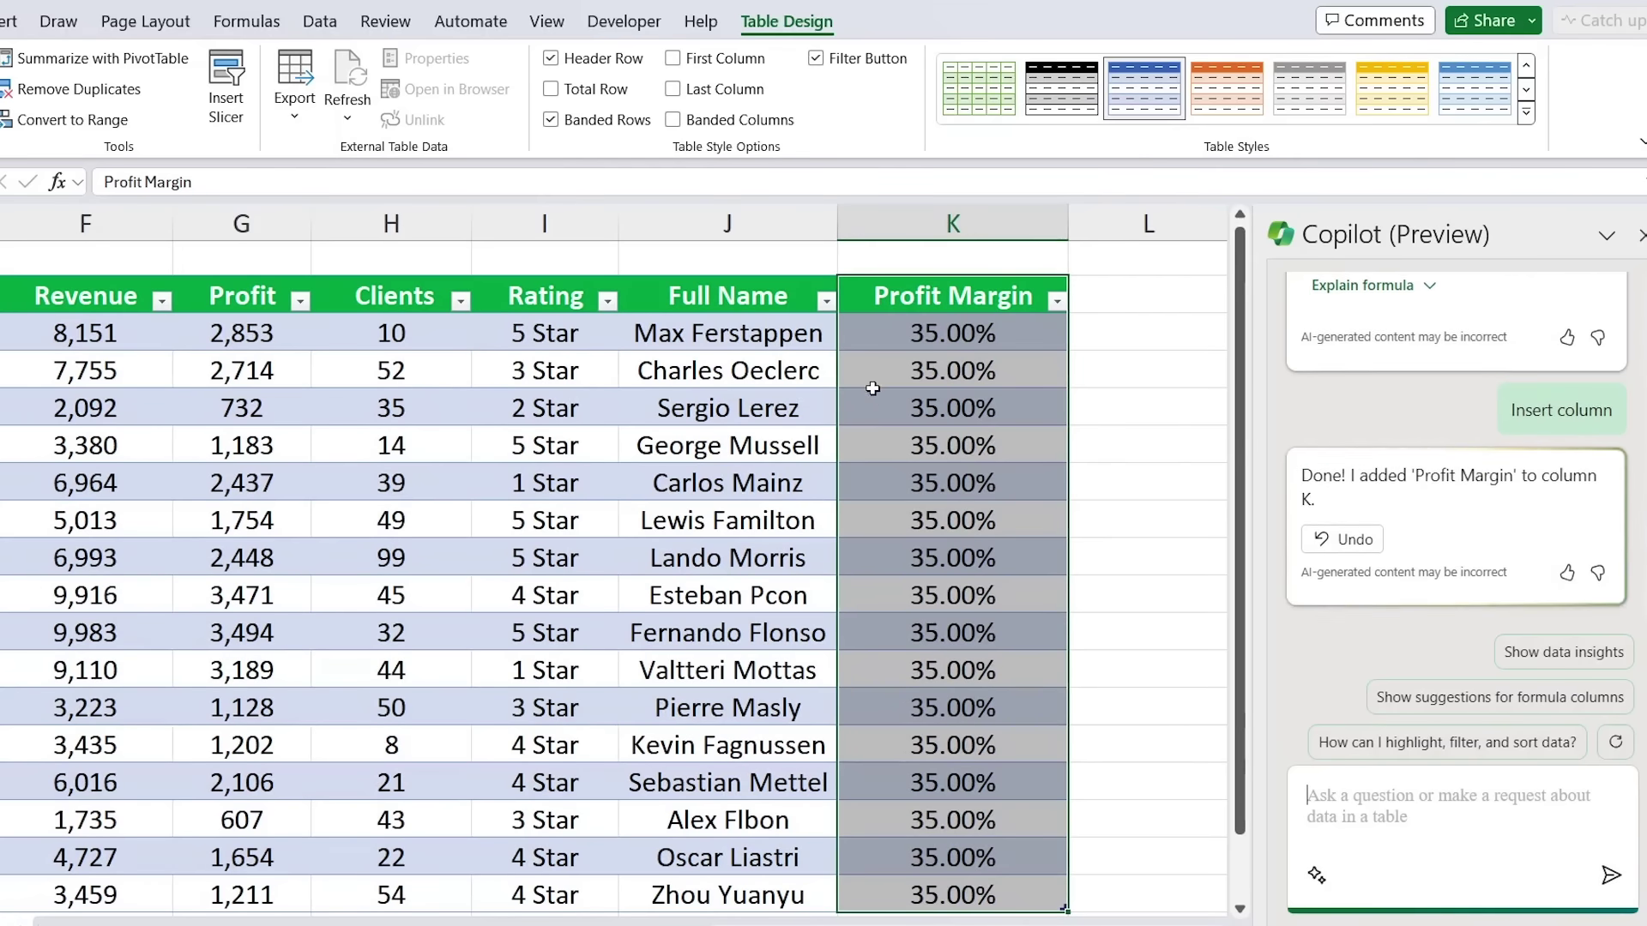
{"action": "left_click", "coordinate": [871, 376]}
Step: Have Copilot highlight the top Revenue value, 9,983, with green fill and black font
{"action": "left_click", "coordinate": [410, 186]}
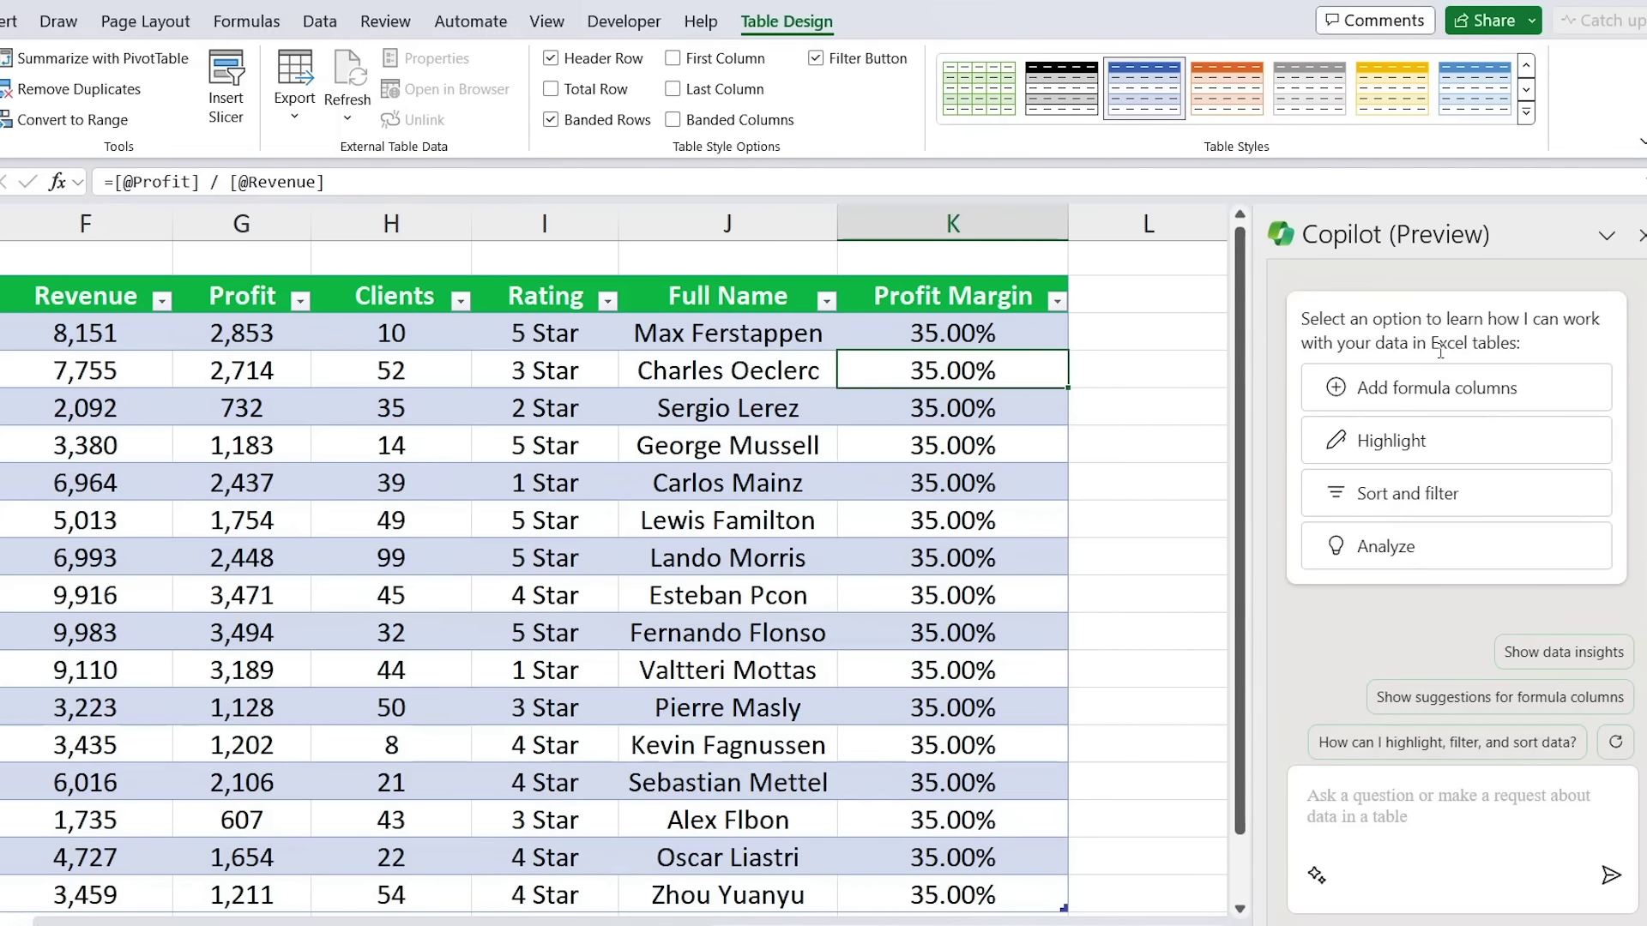
{"action": "left_click", "coordinate": [1395, 455]}
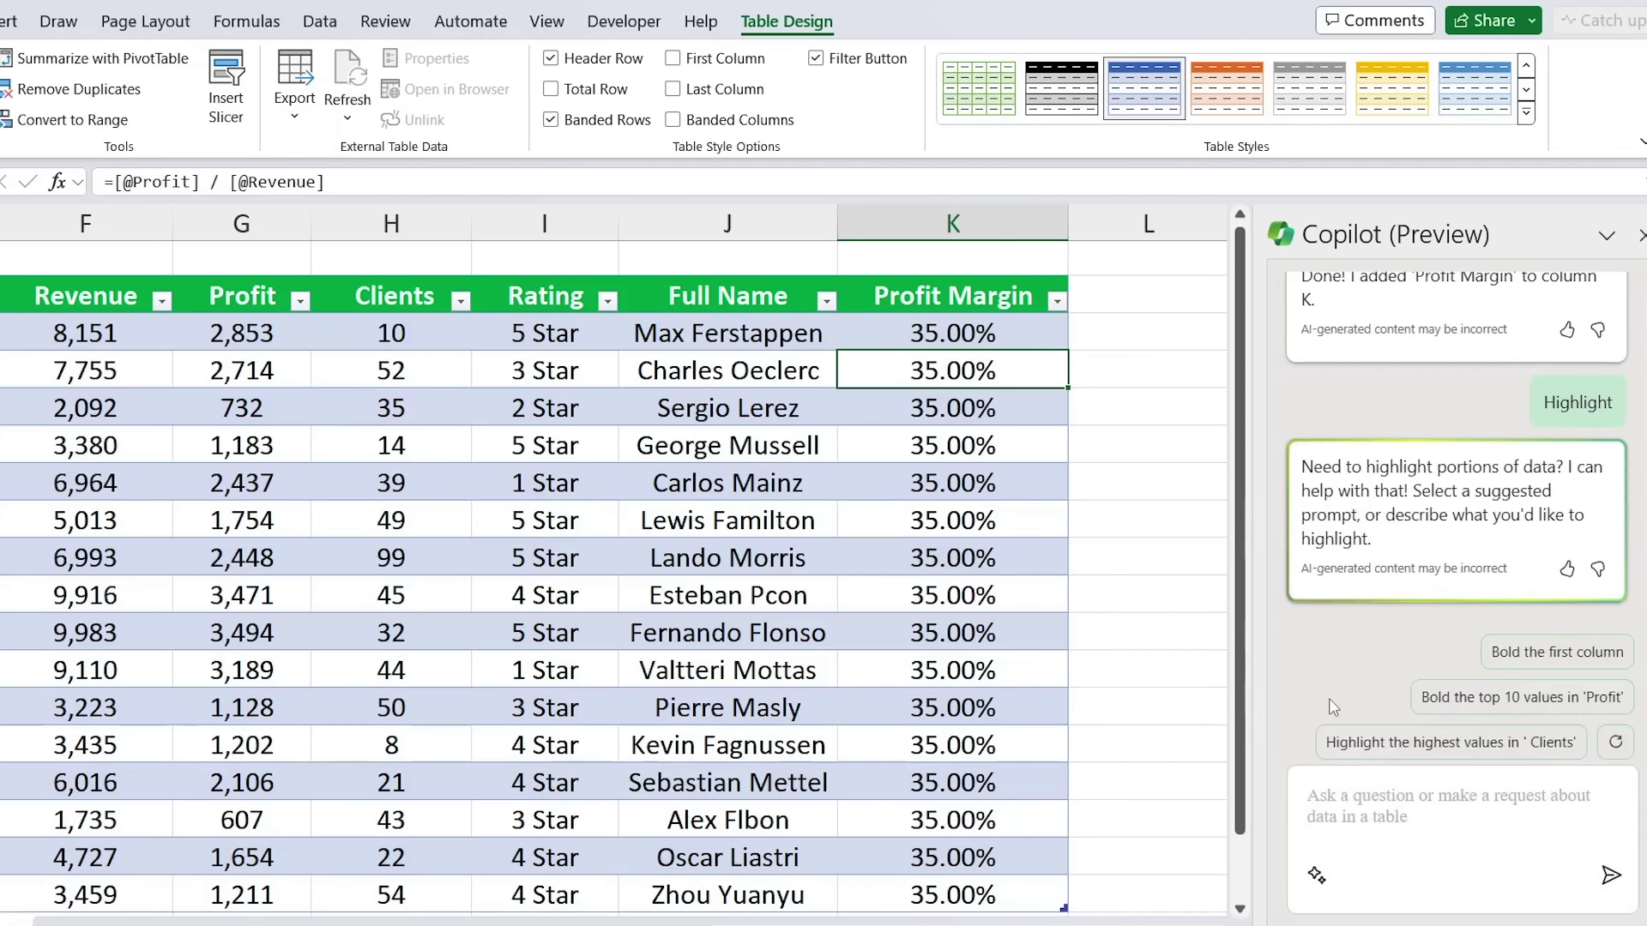
{"action": "left_click", "coordinate": [1382, 811]}
{"action": "type", "text": "highlight the highest revenue"}
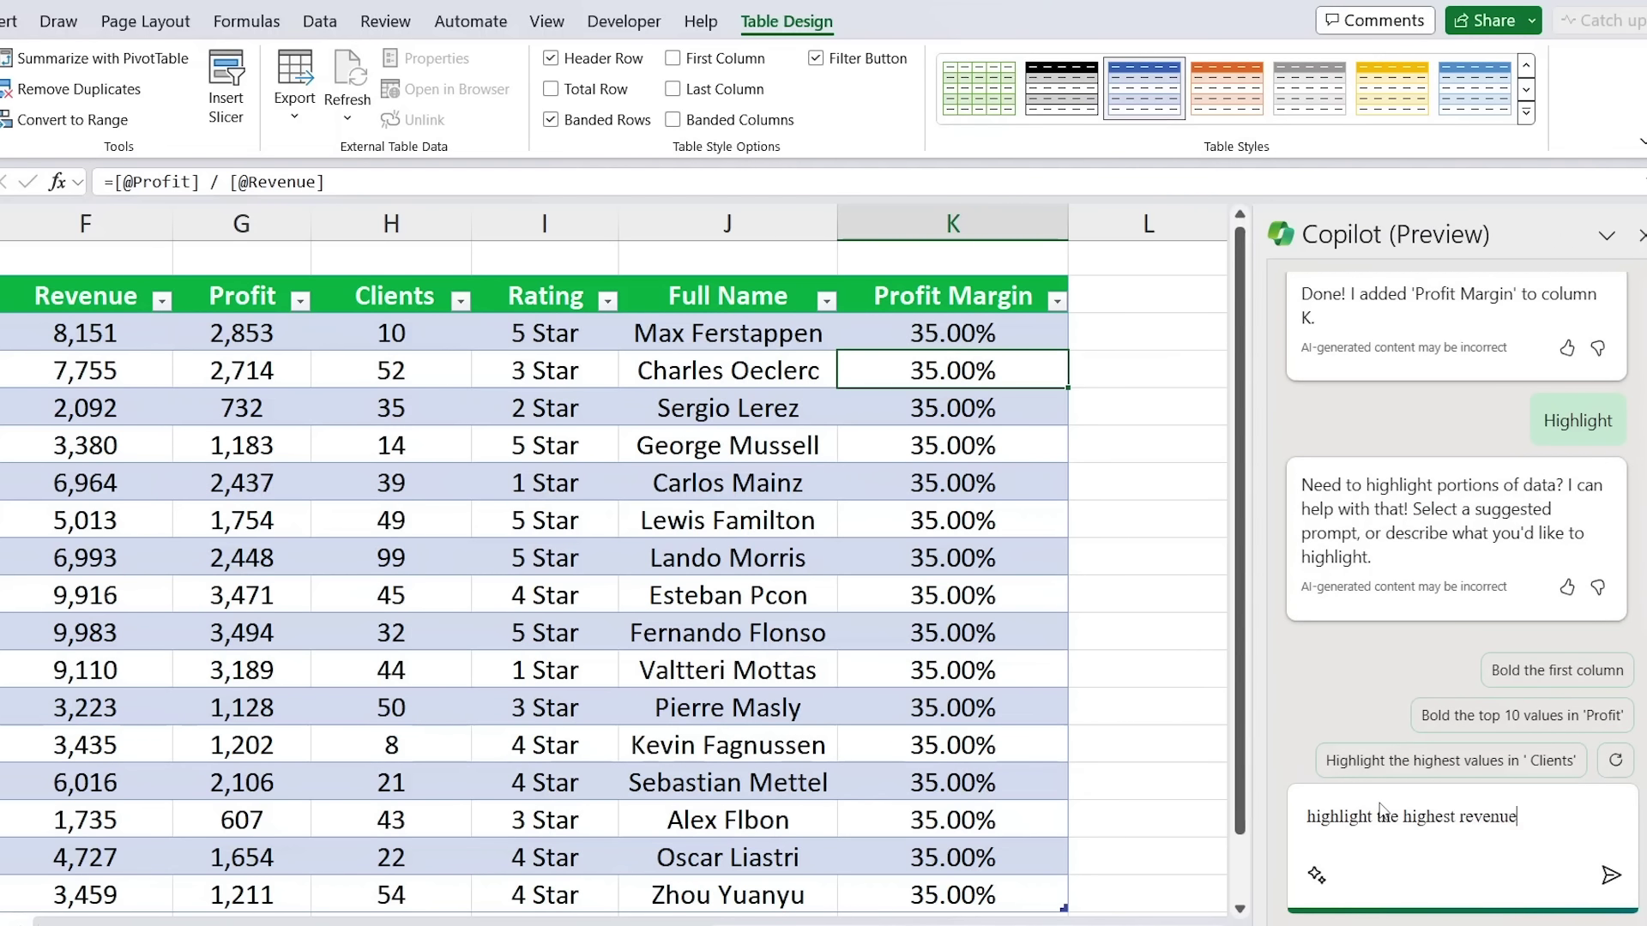
{"action": "key", "text": "Return"}
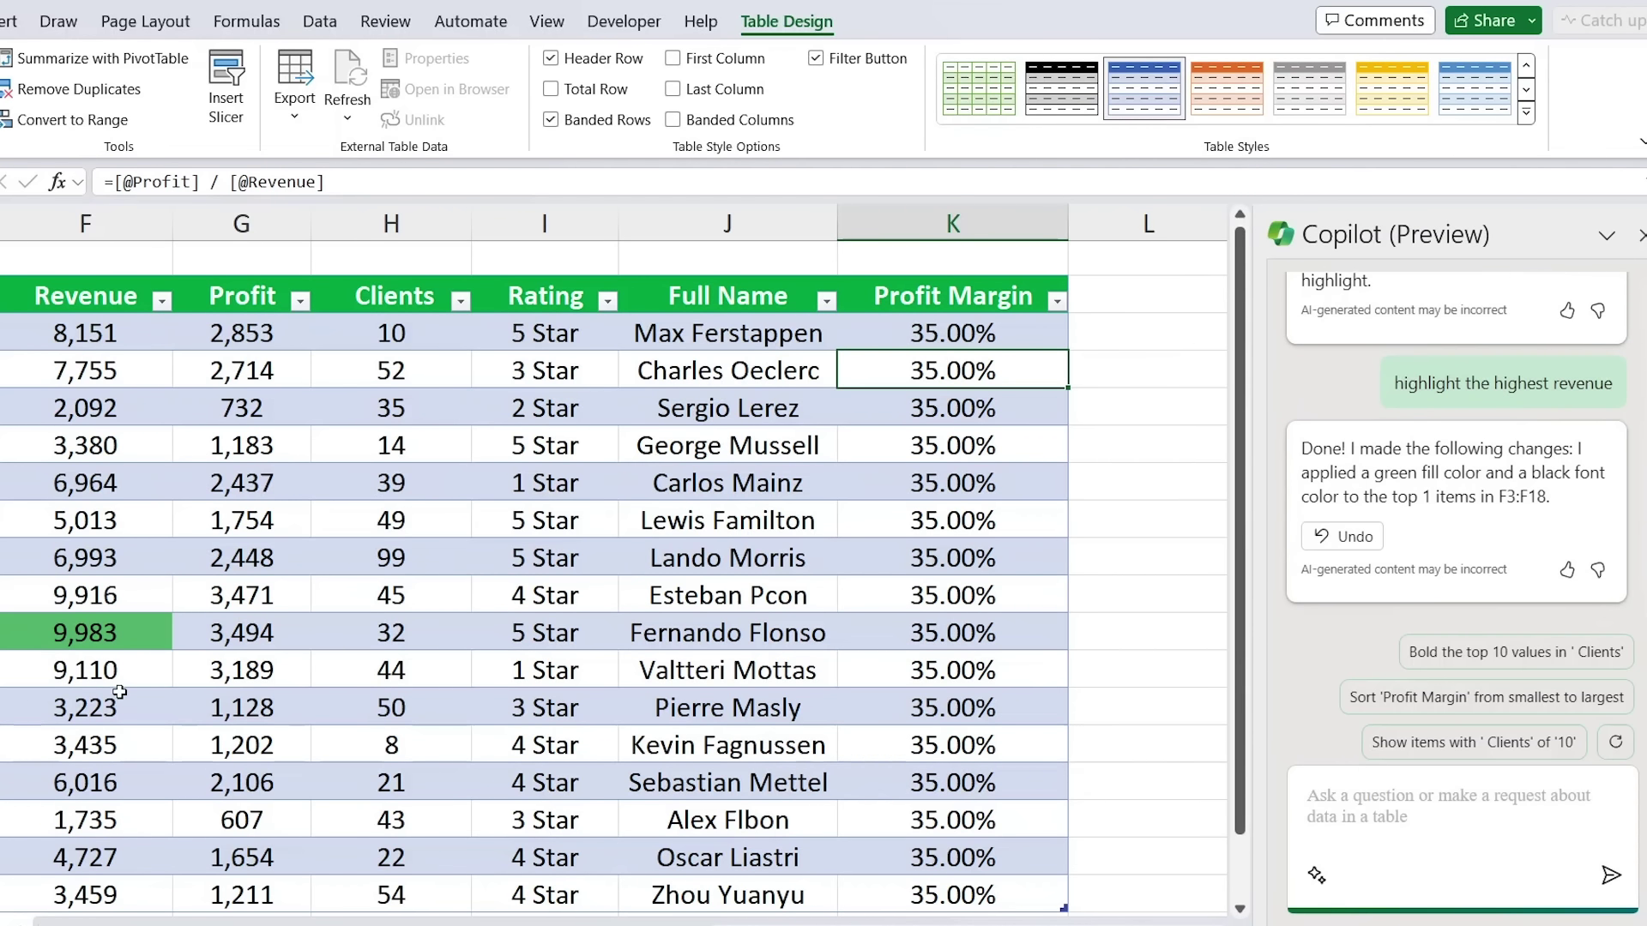
{"action": "scroll", "coordinate": [119, 691], "scroll_direction": "left", "scroll_amount": 2}
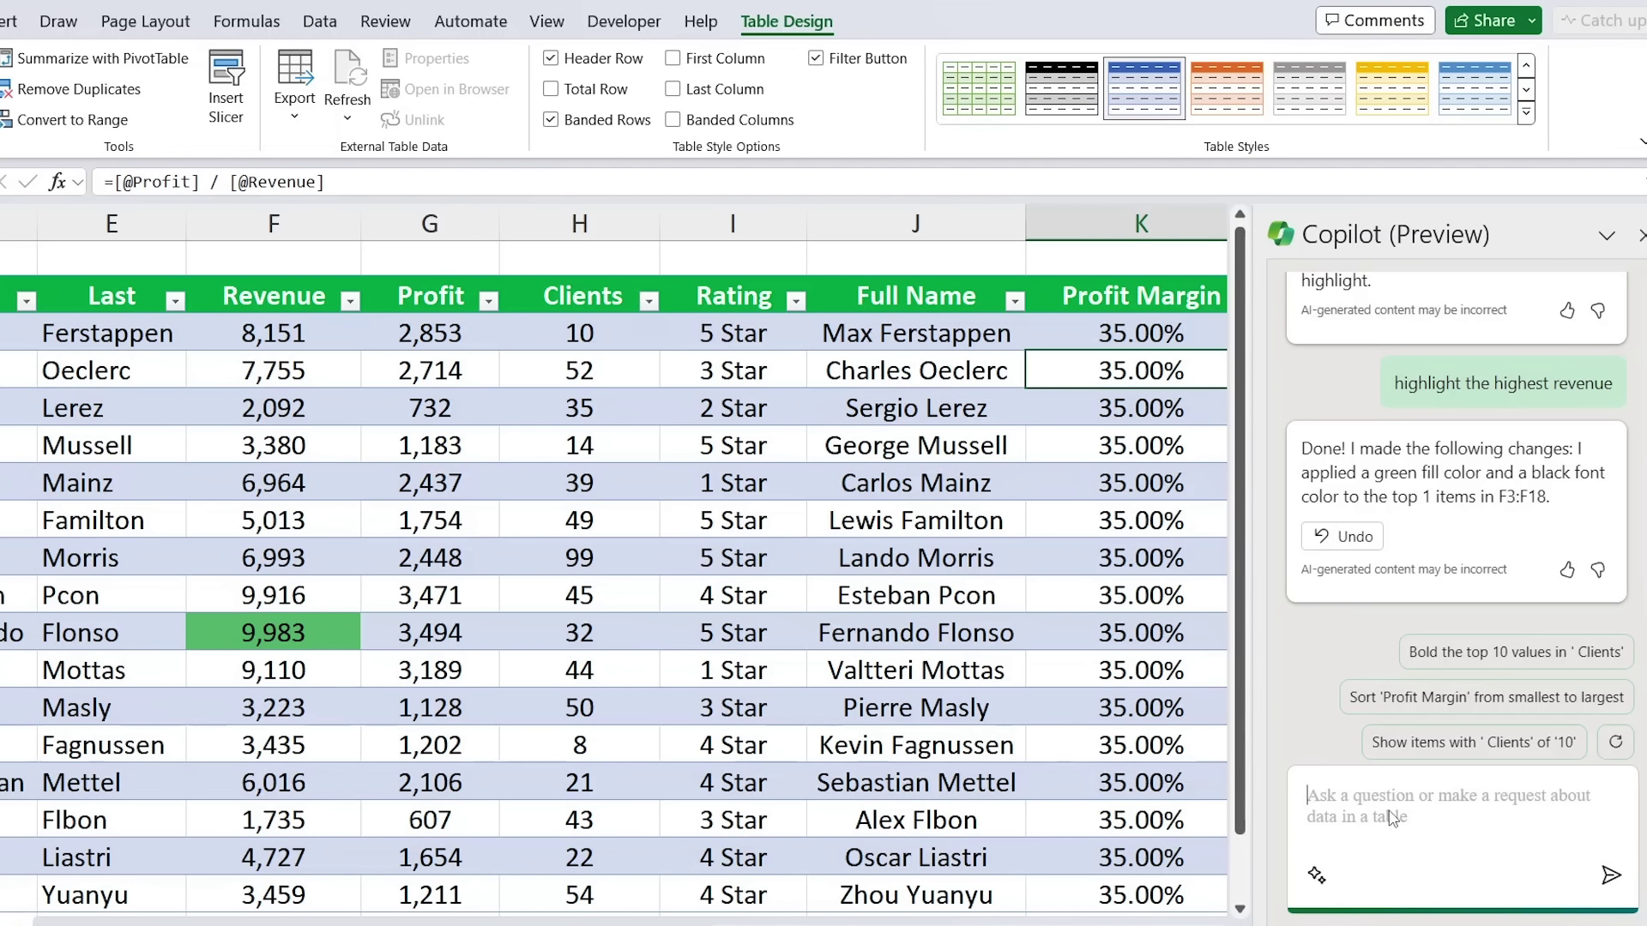
Step: Fill Clients values under 20 yellow, then change the 49 client count to 10
{"action": "type", "text": "highlight clients at less than 20"}
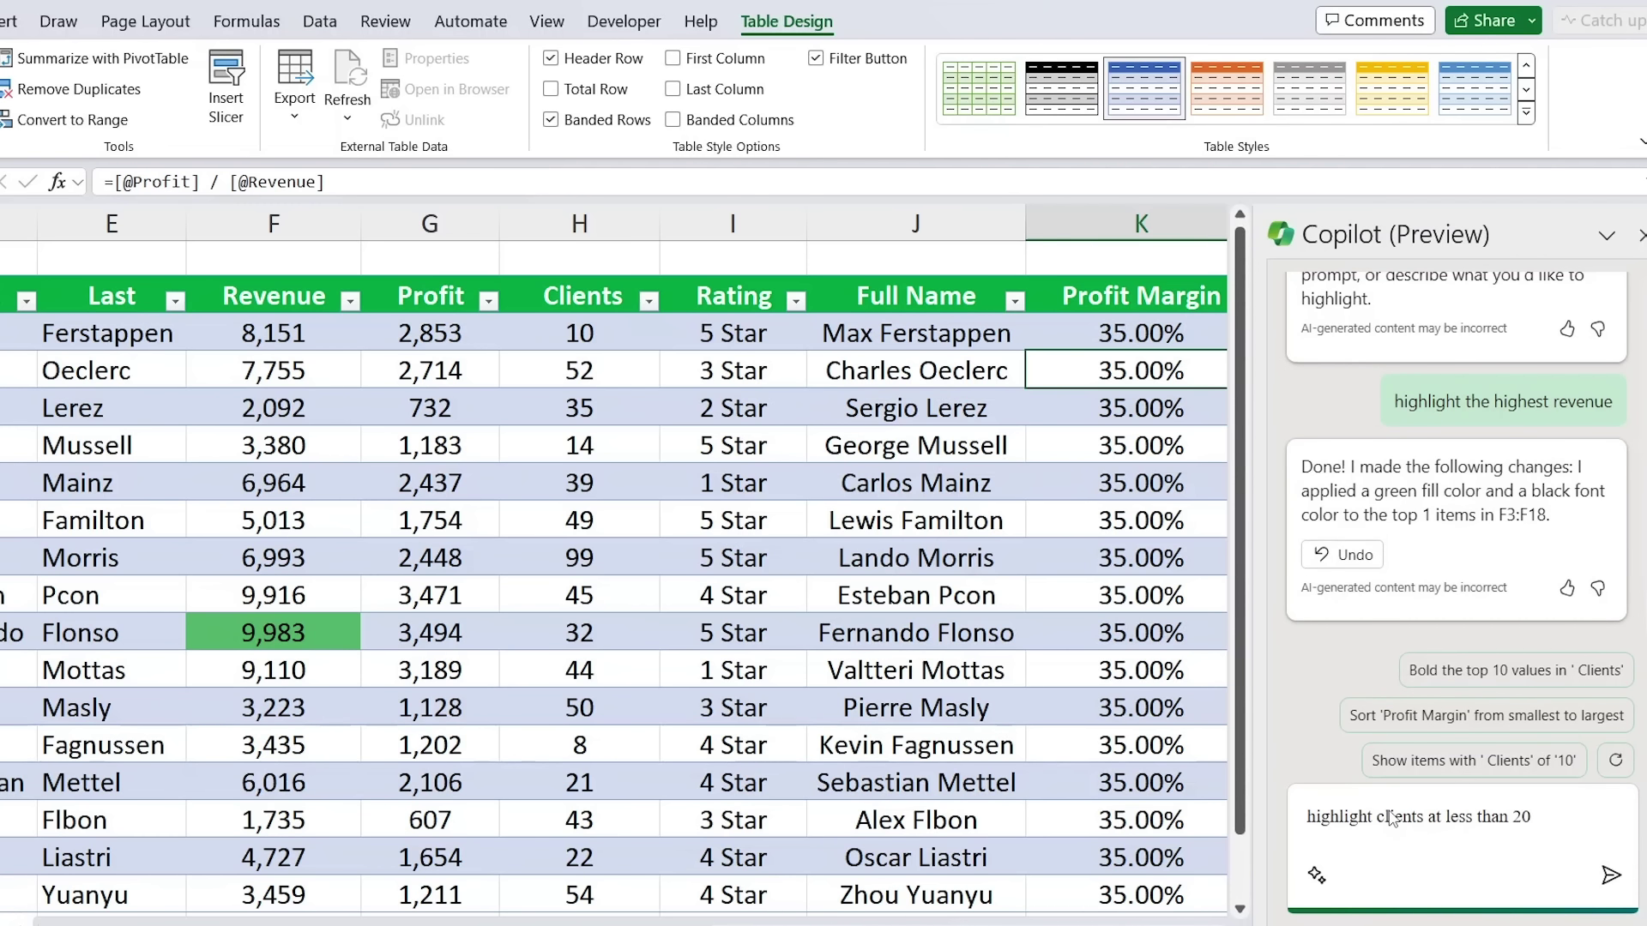
{"action": "key", "text": "Return"}
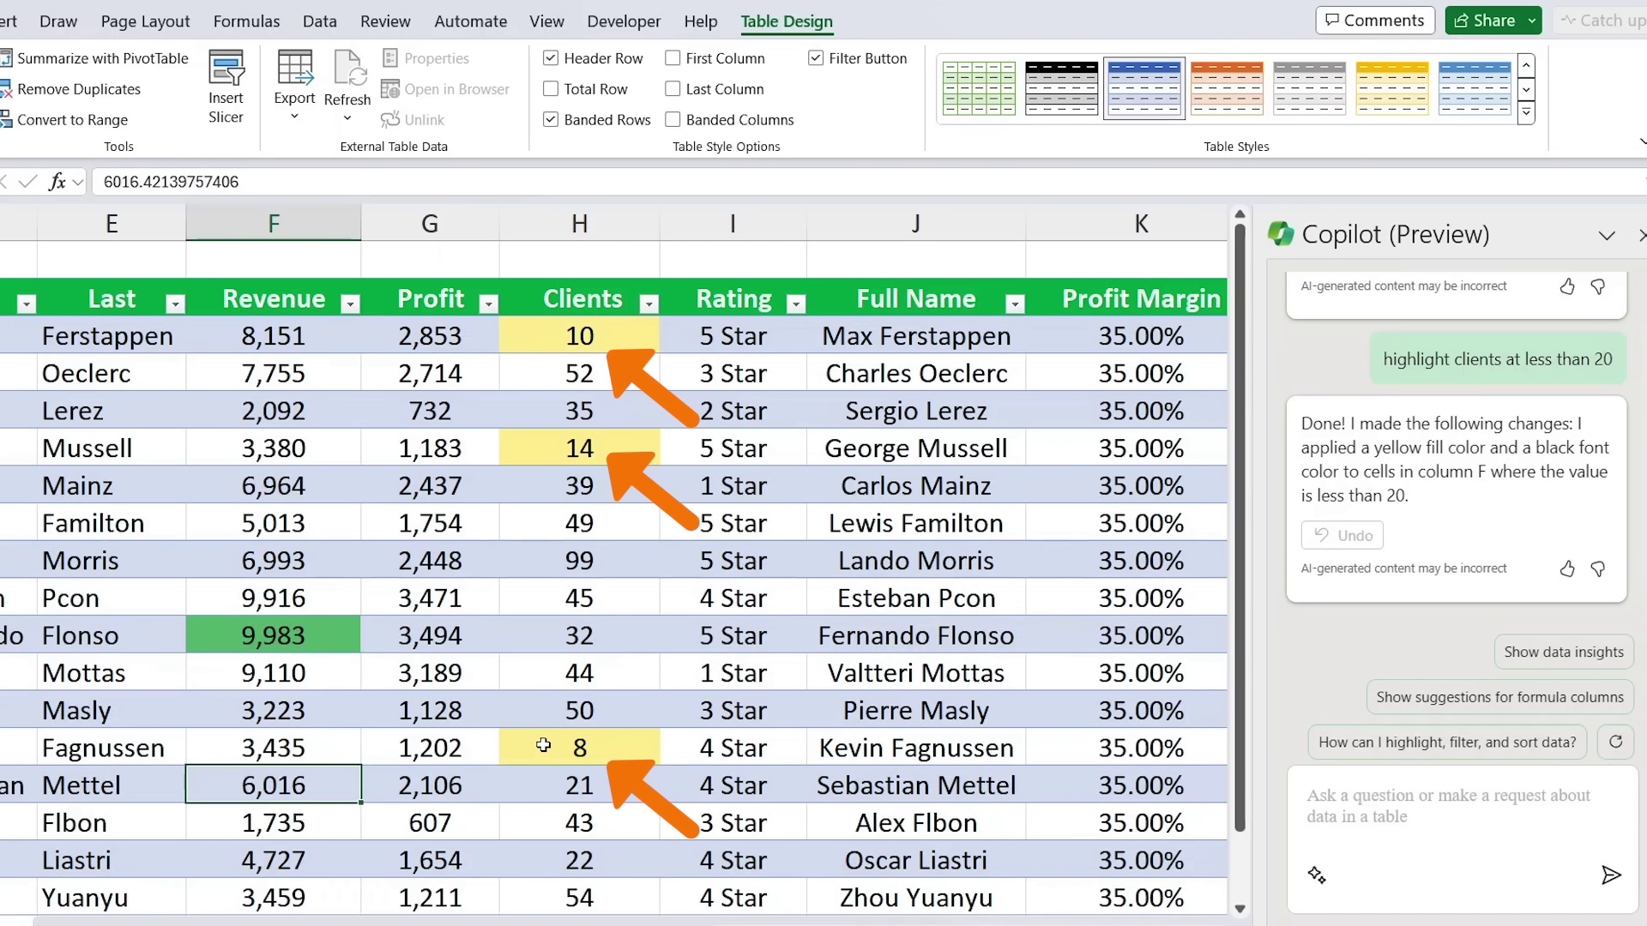
{"action": "left_click", "coordinate": [543, 528]}
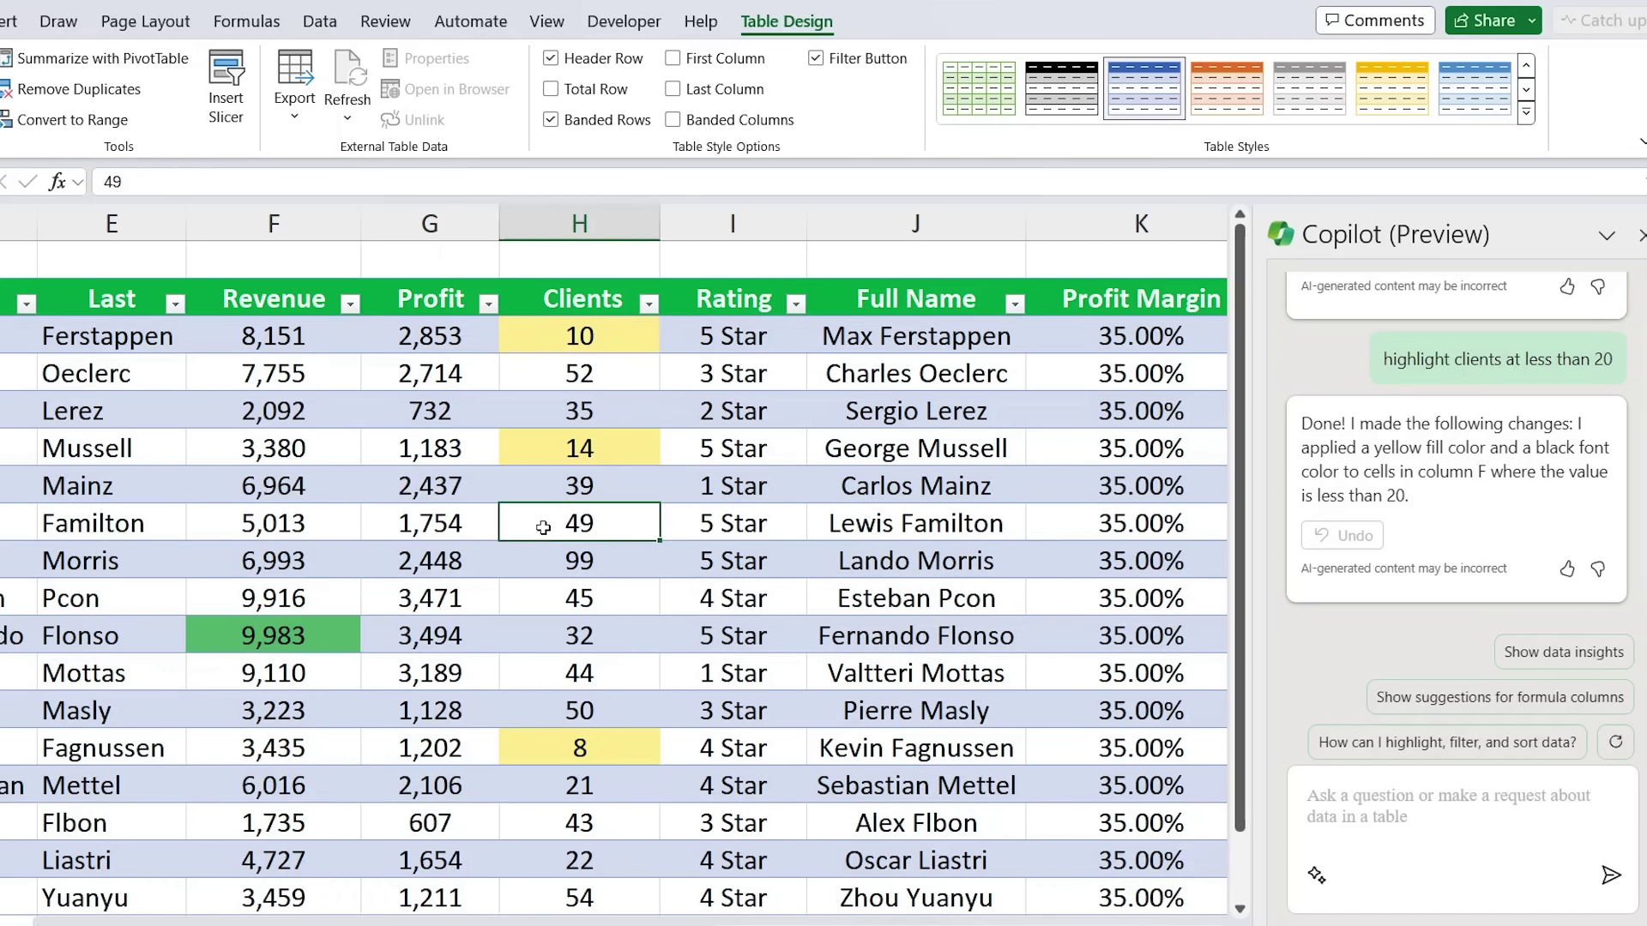
{"action": "type", "text": "10"}
{"action": "key", "text": "Return"}
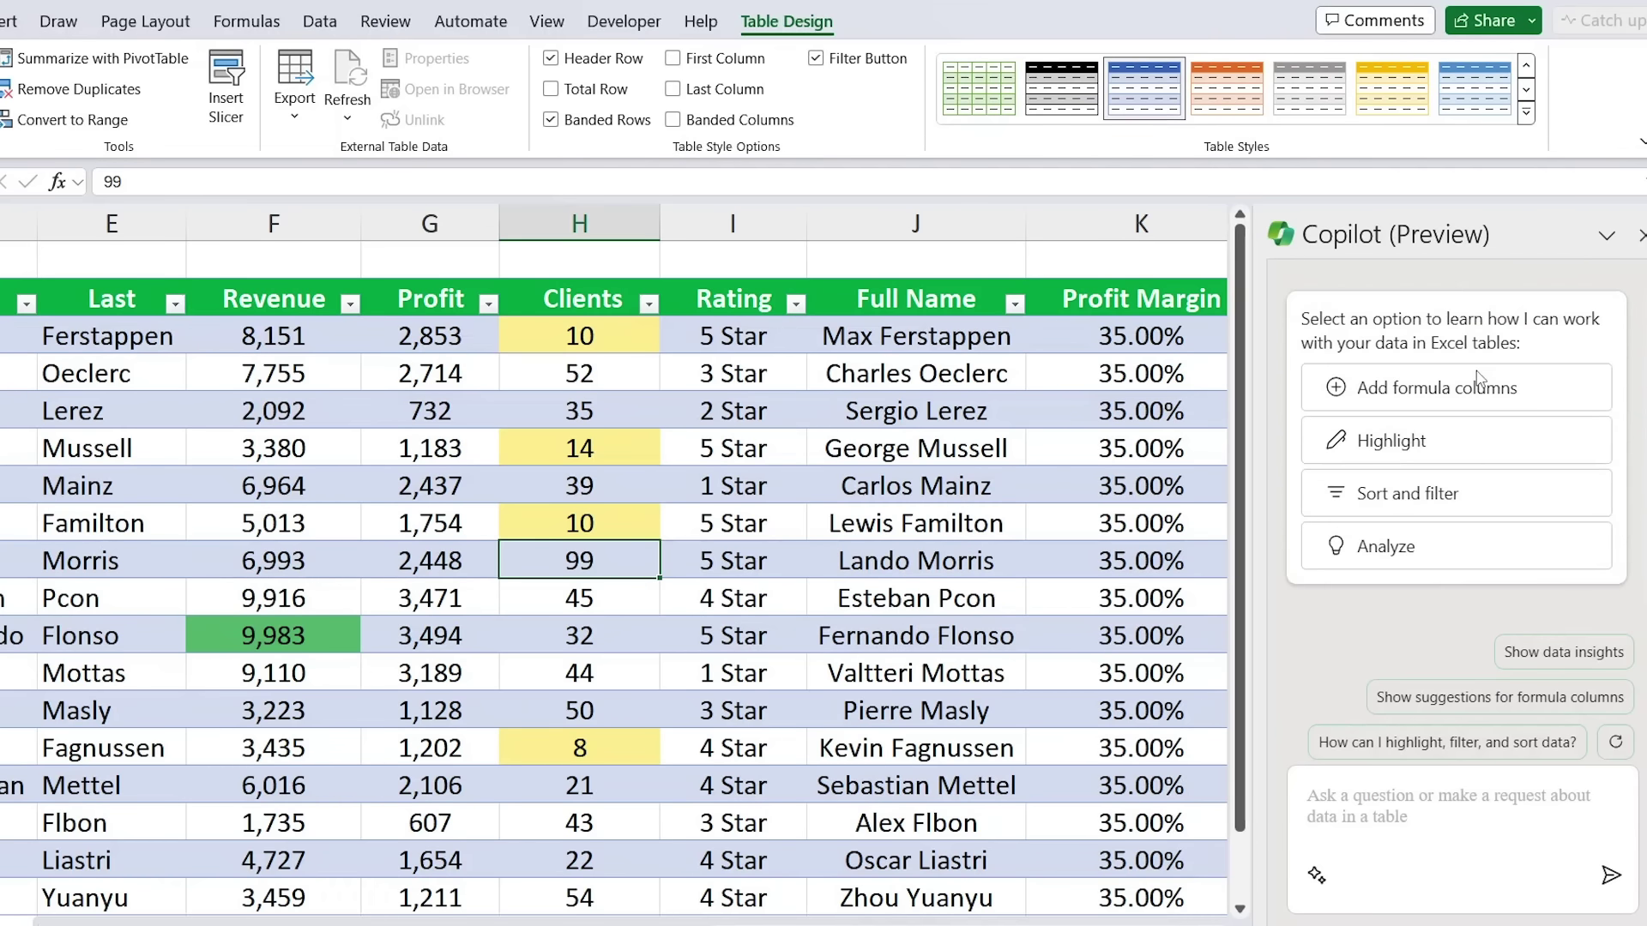
Step: Sort the table by Revenue from high to low via Copilot
{"action": "left_click", "coordinate": [1449, 497]}
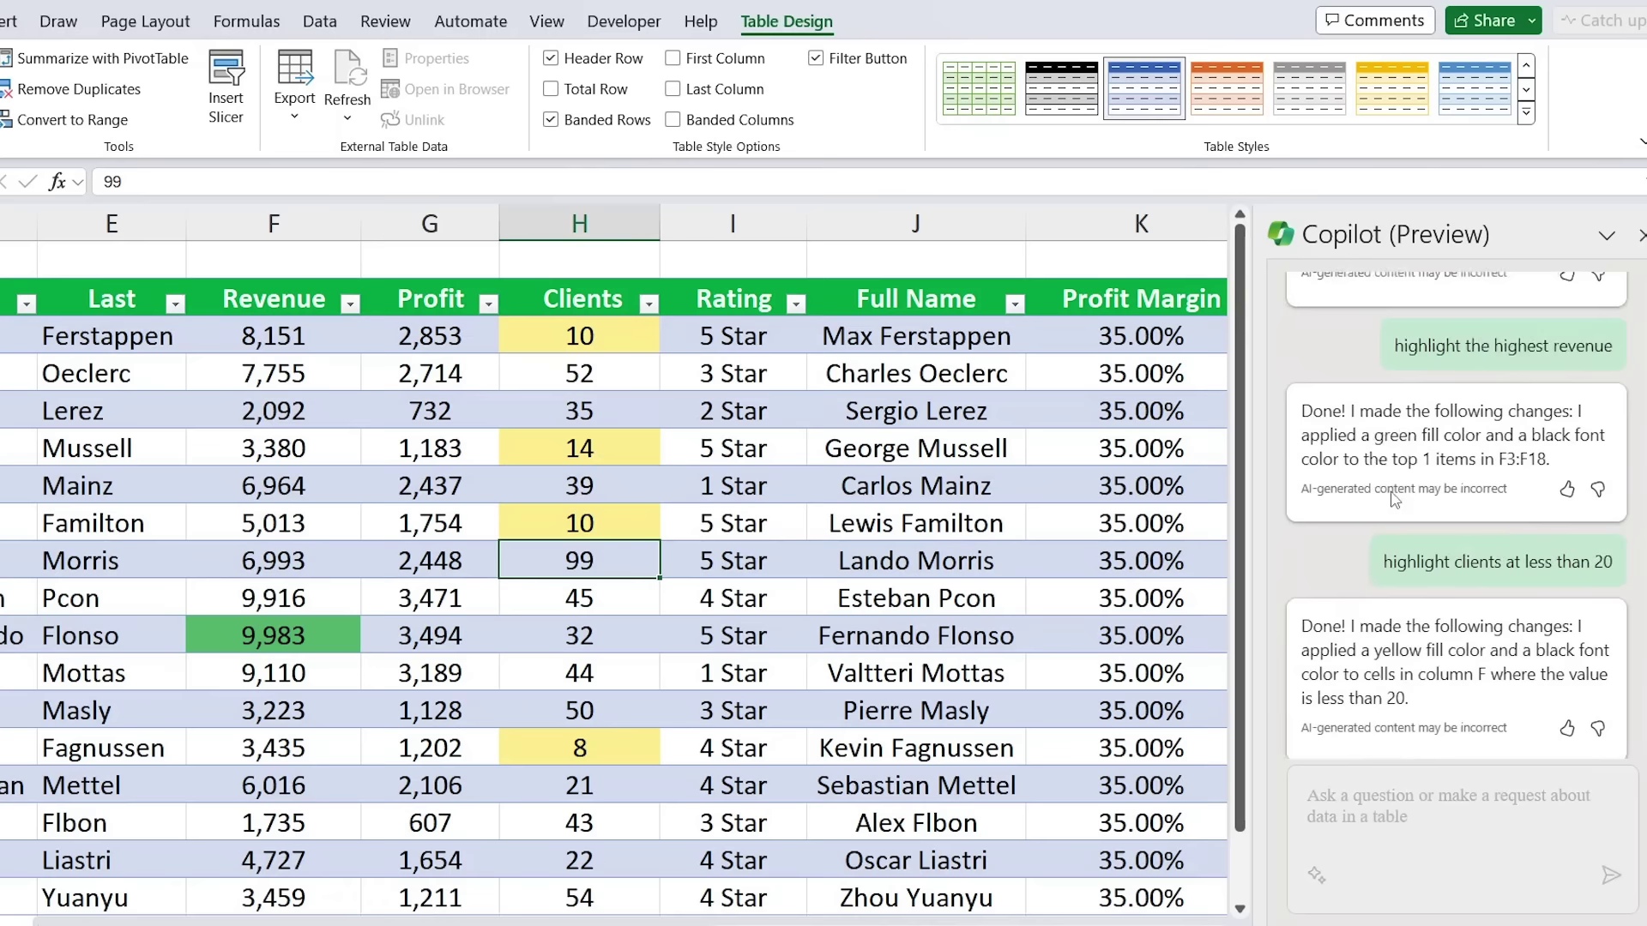
{"action": "left_click", "coordinate": [1403, 798]}
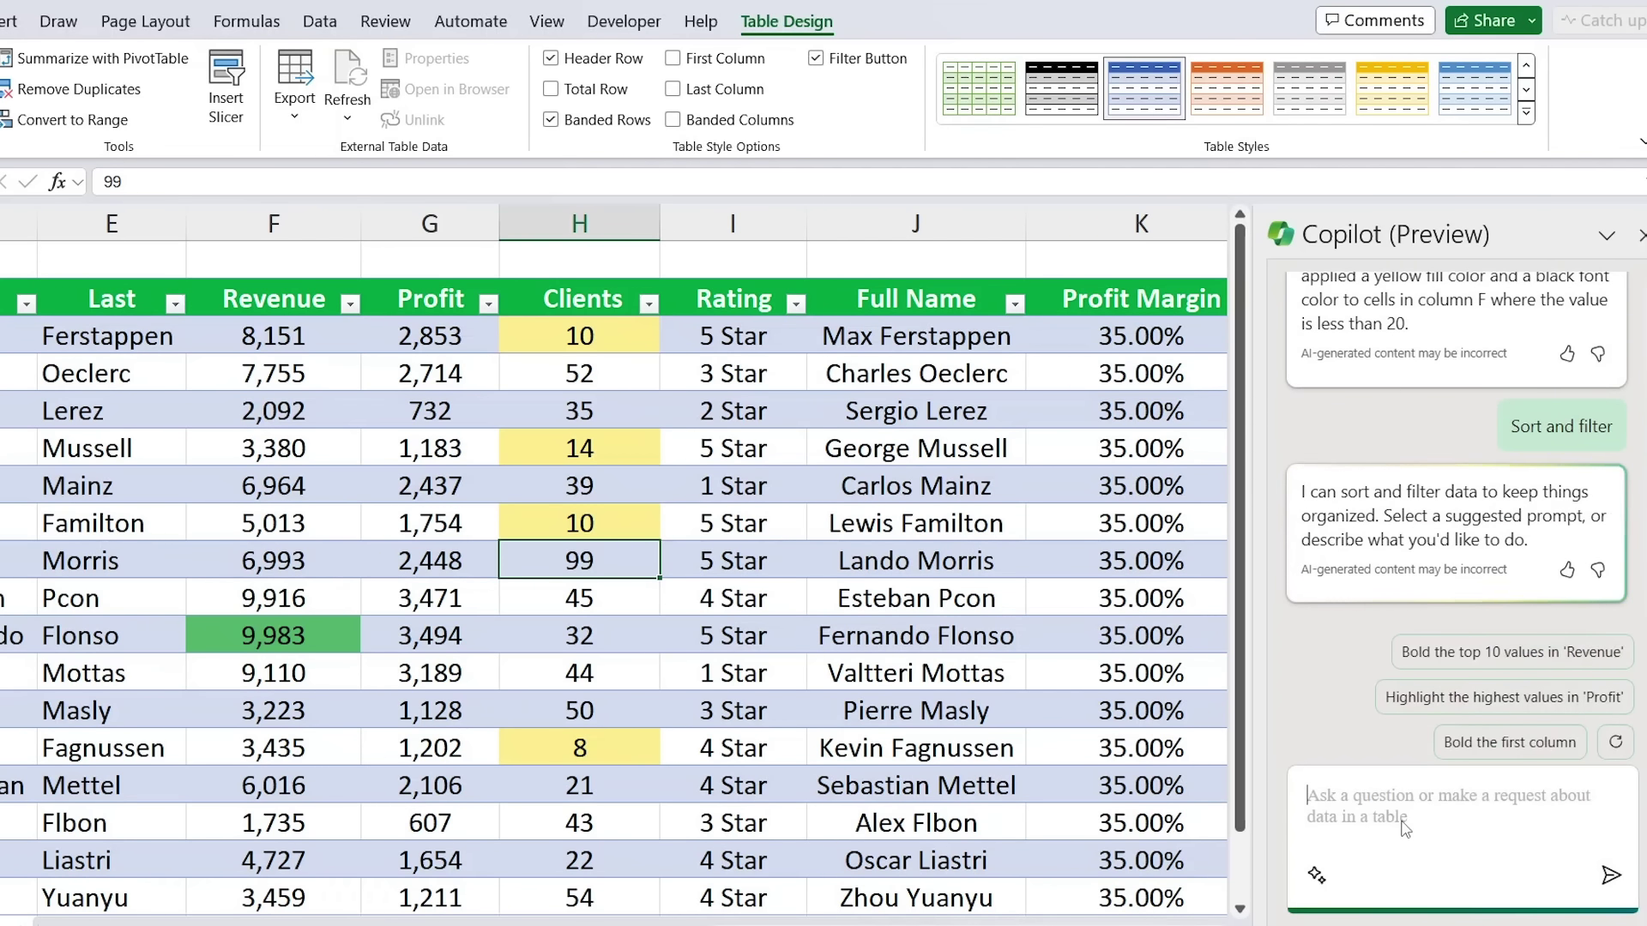
{"action": "type", "text": "sort the revenue from"}
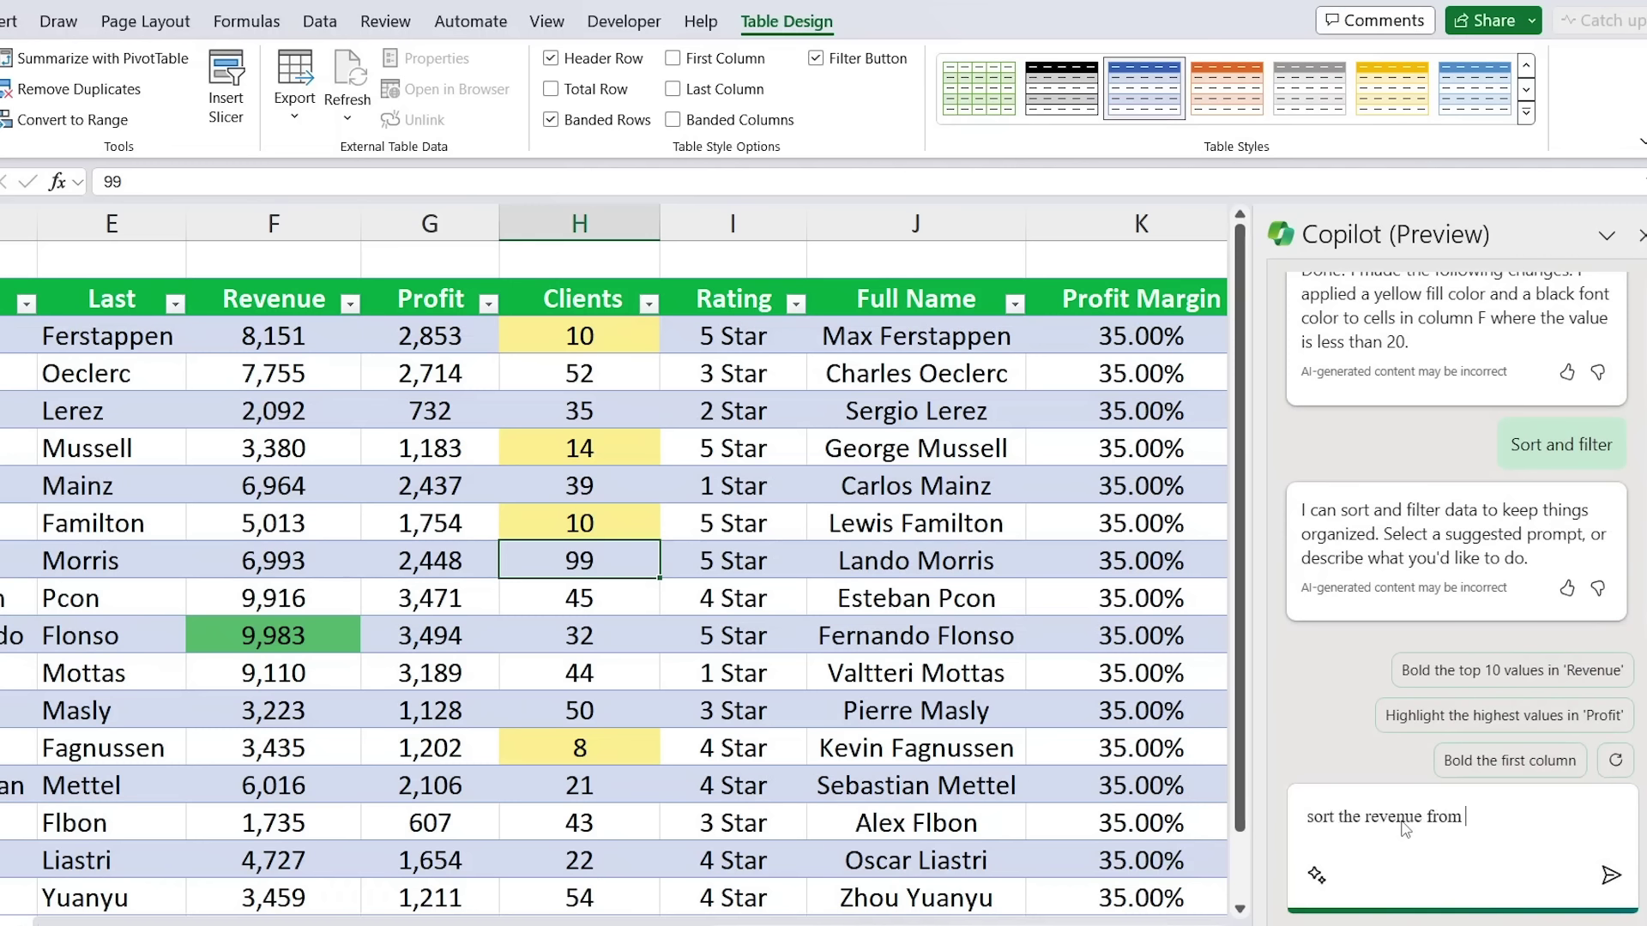
{"action": "type", "text": " high to low"}
{"action": "key", "text": "Return"}
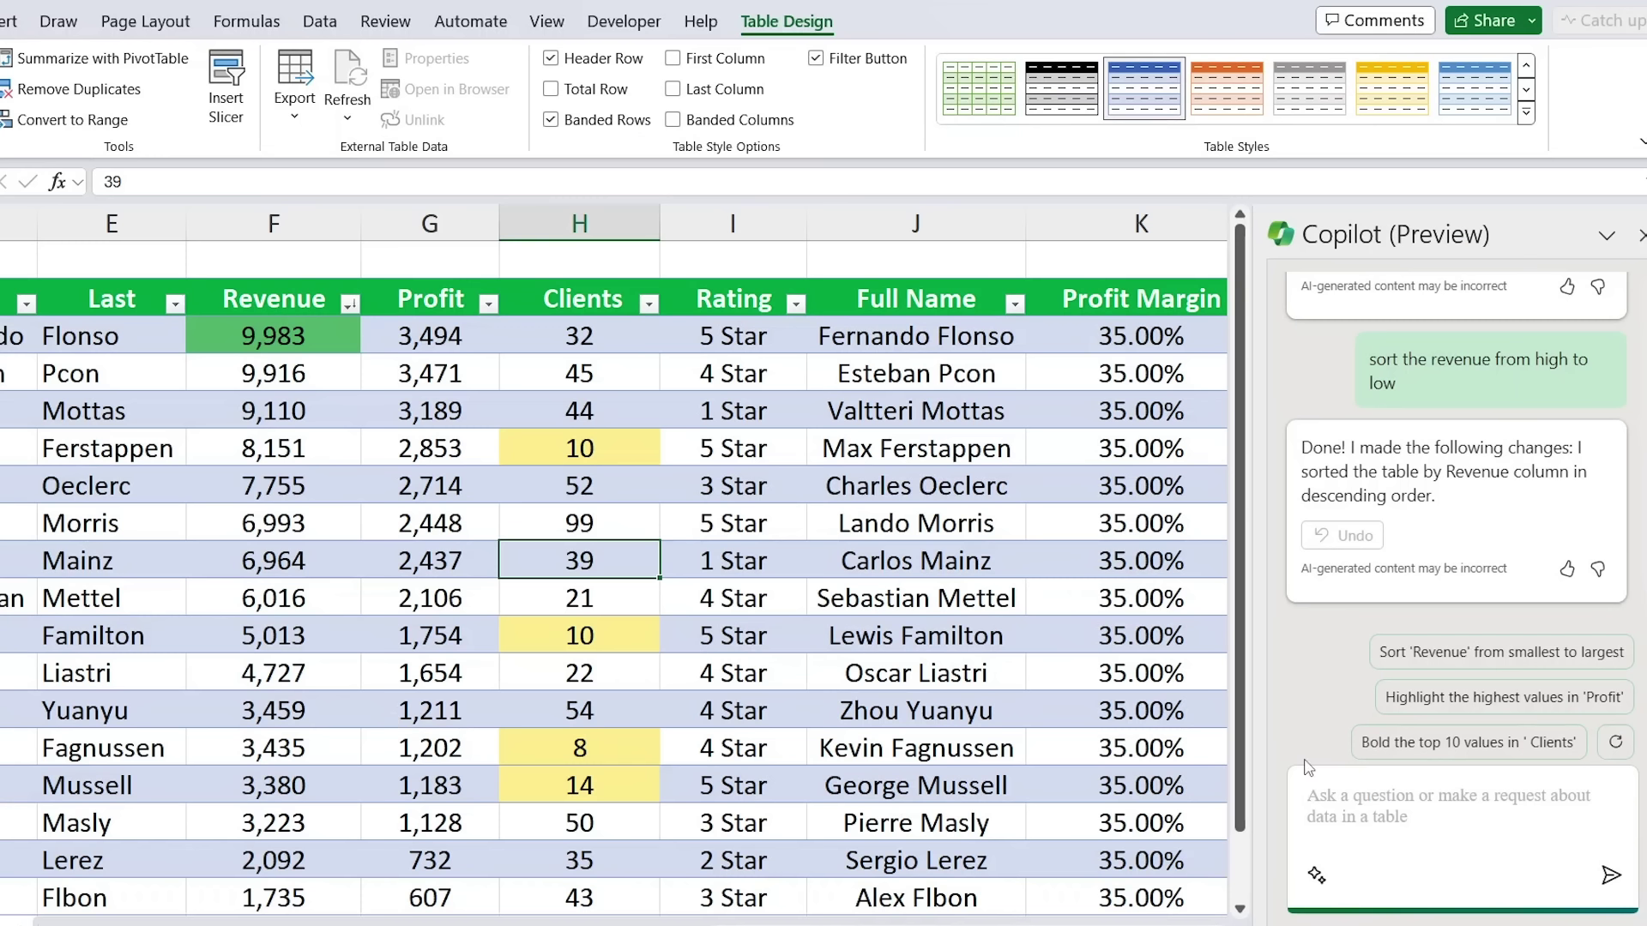
Step: Filter to the top 5 Profit values, then remove all filters
{"action": "type", "text": "o"}
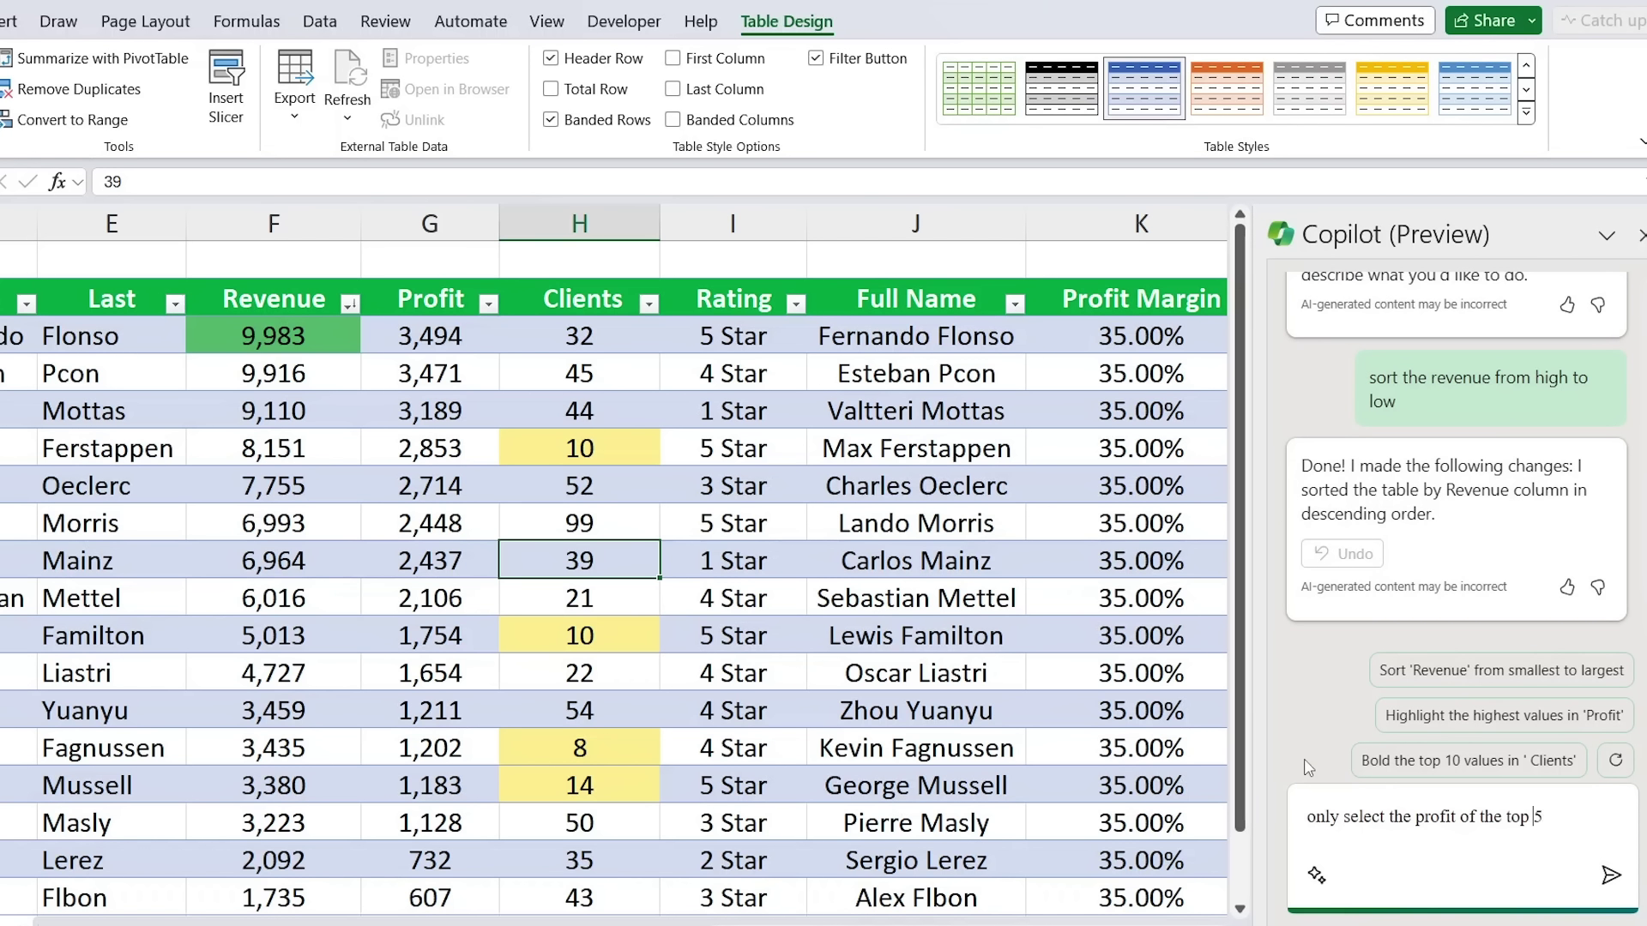
{"action": "key", "text": "ctrl+shift+Left"}
{"action": "type", "text": "filter for"}
{"action": "key", "text": "Return"}
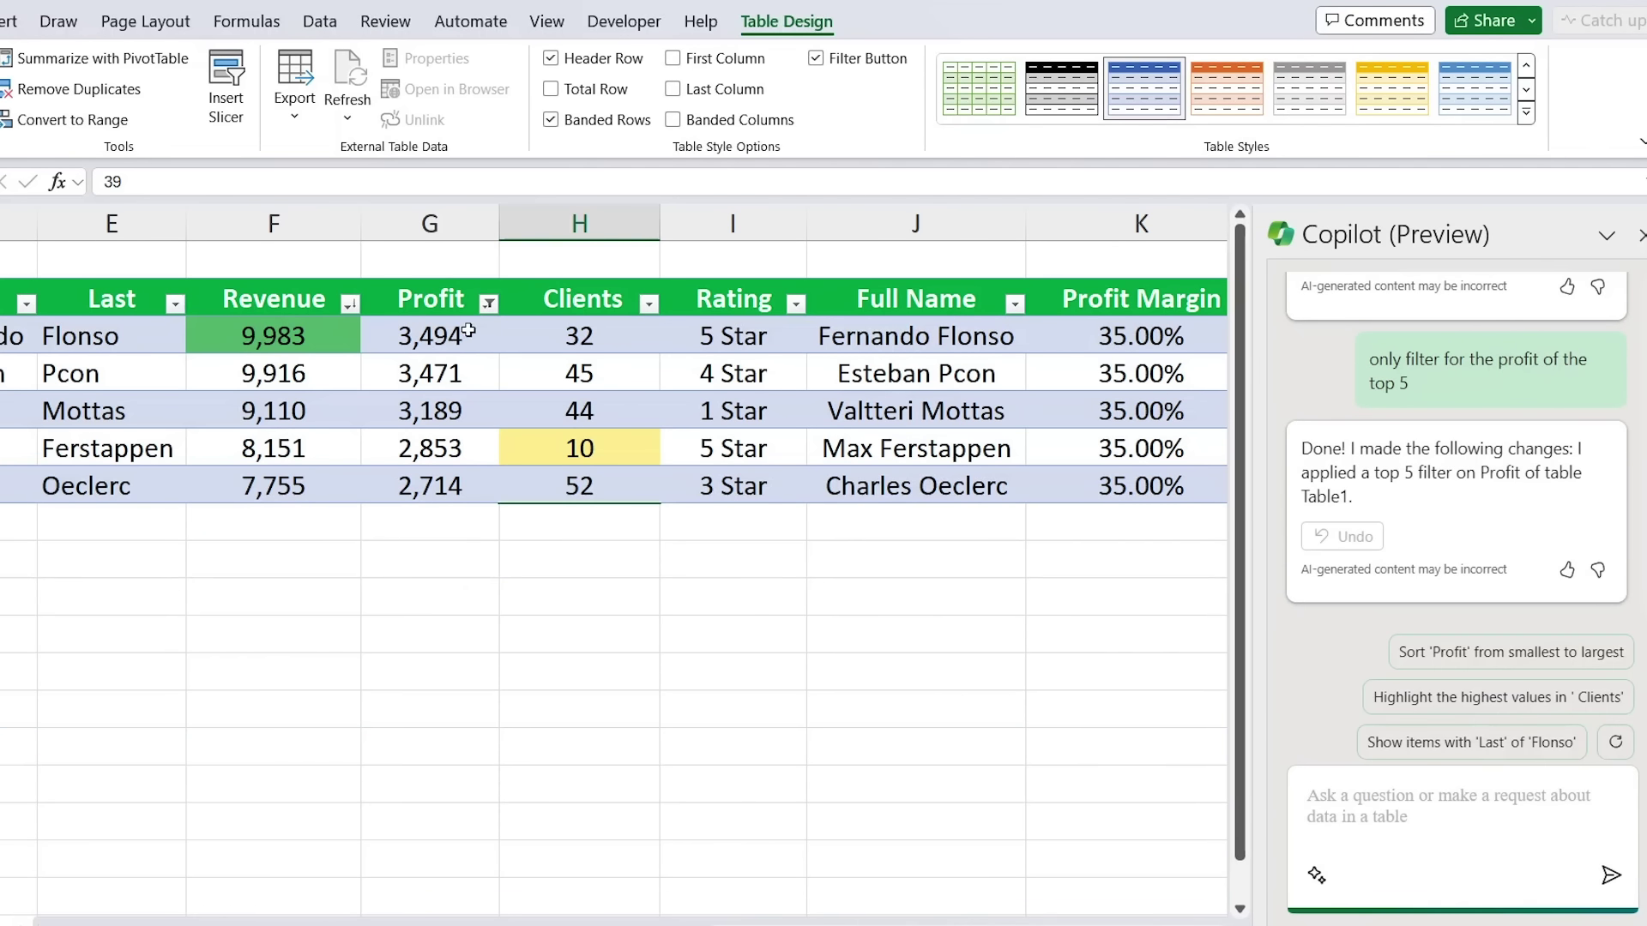
{"action": "type", "text": "rem"}
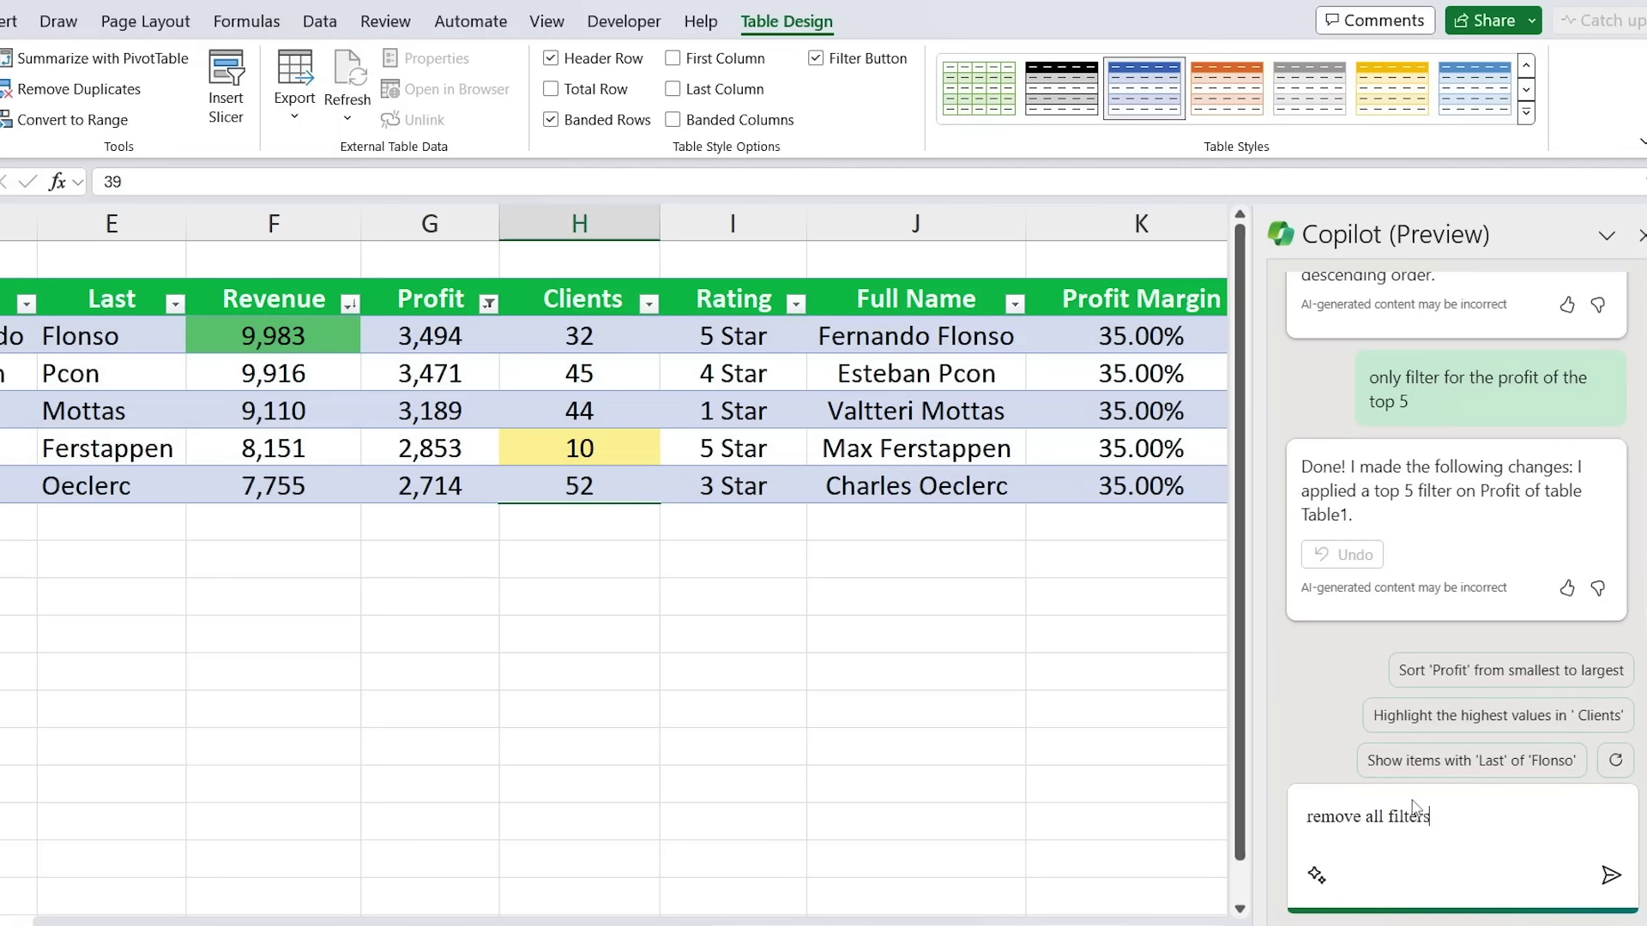
{"action": "type", "text": "ove all filters"}
{"action": "key", "text": "Return"}
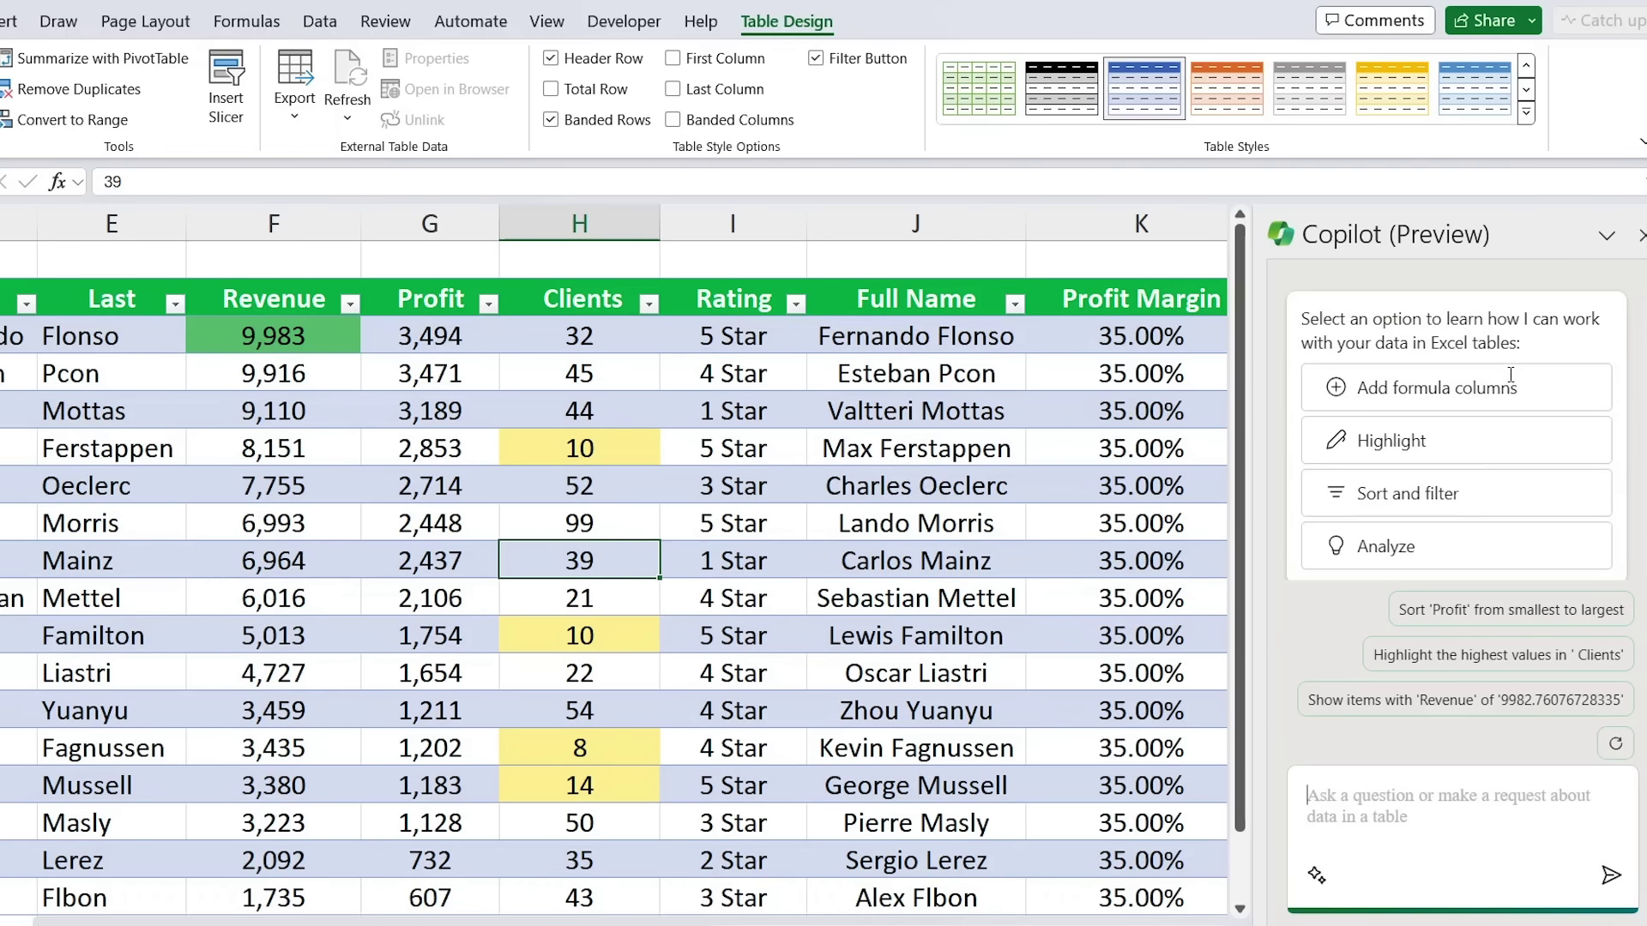
Step: Ask Copilot for dataset insights and put its Clients-by-Rating PivotTable and bar chart on Sheet2
{"action": "left_click", "coordinate": [1381, 553]}
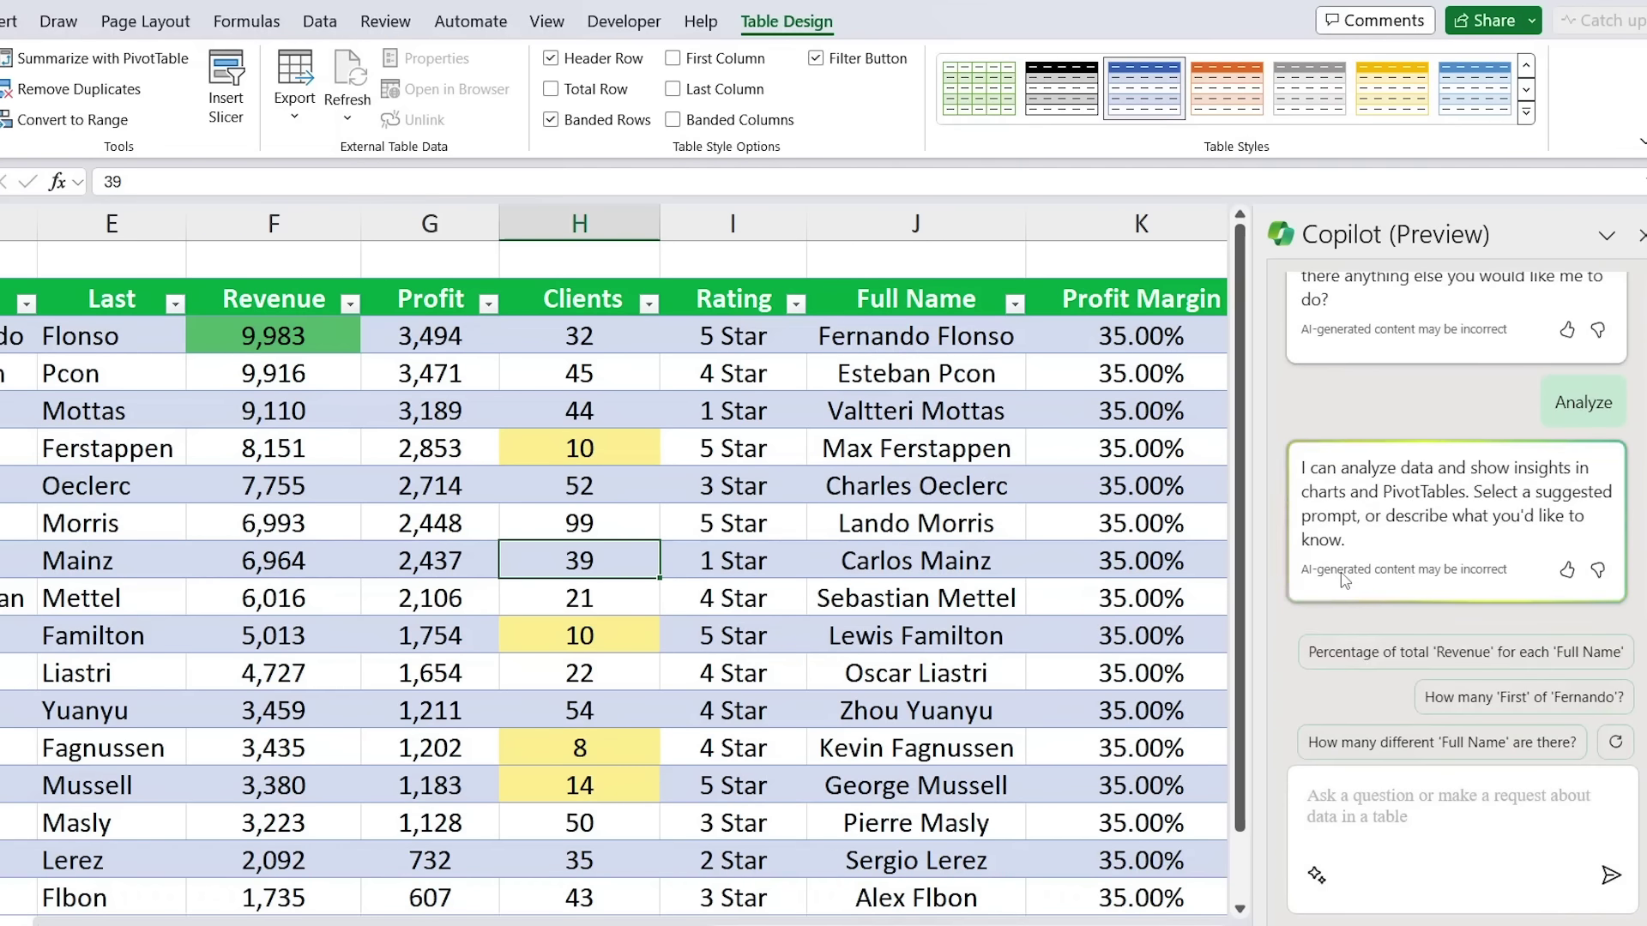
{"action": "left_click", "coordinate": [1426, 817]}
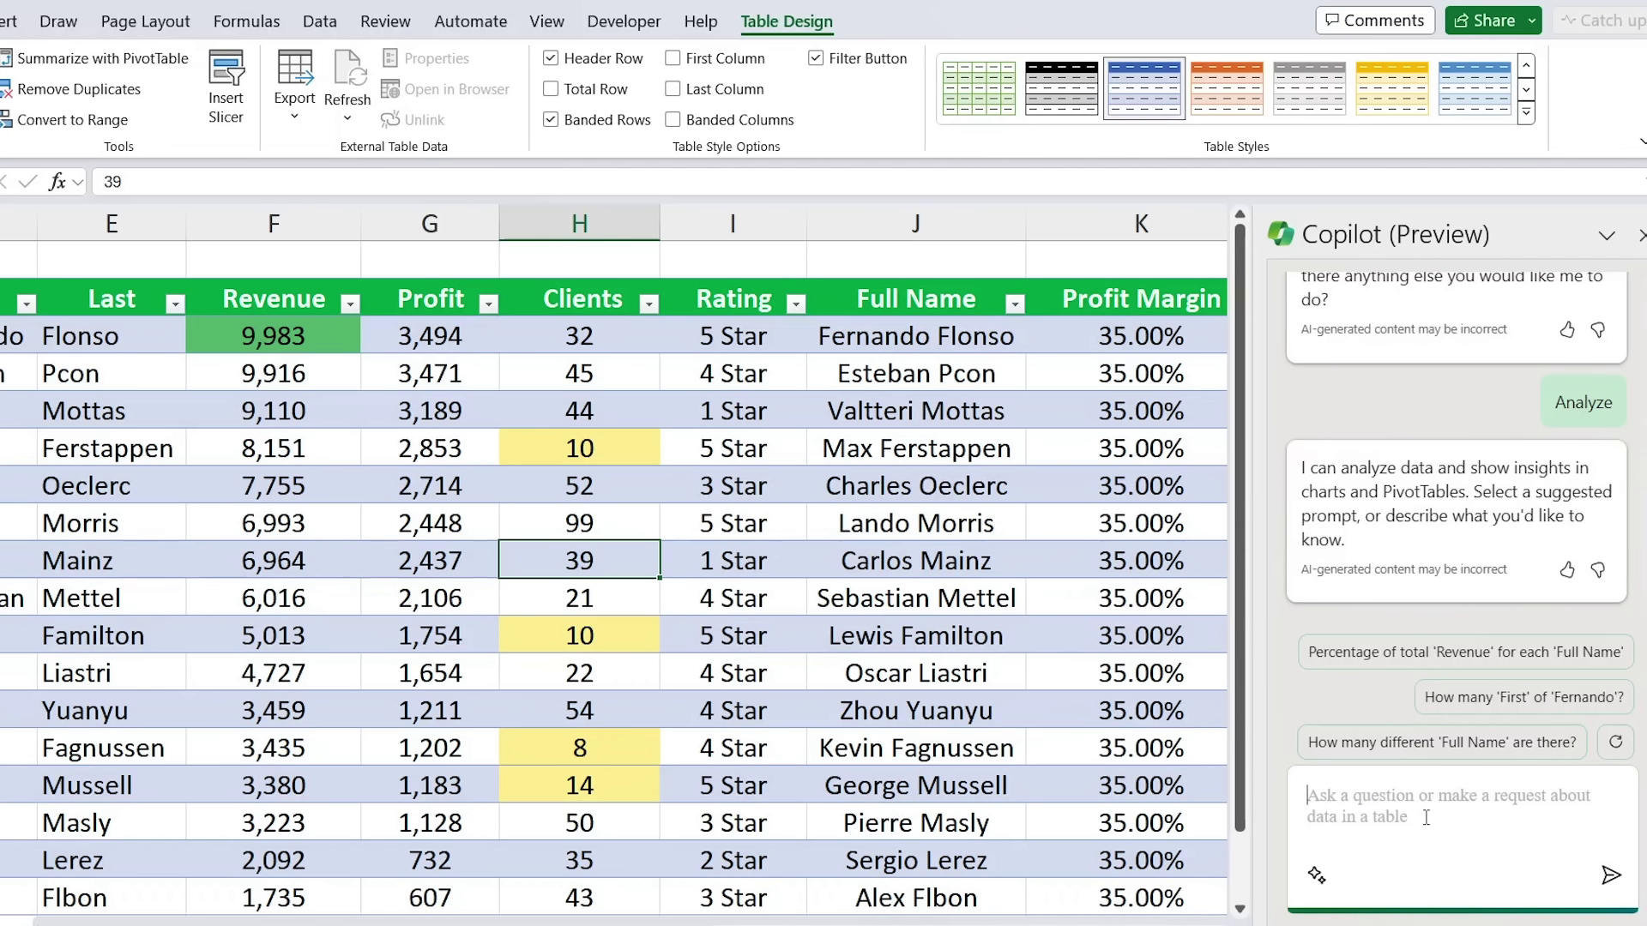
{"action": "type", "text": "what"}
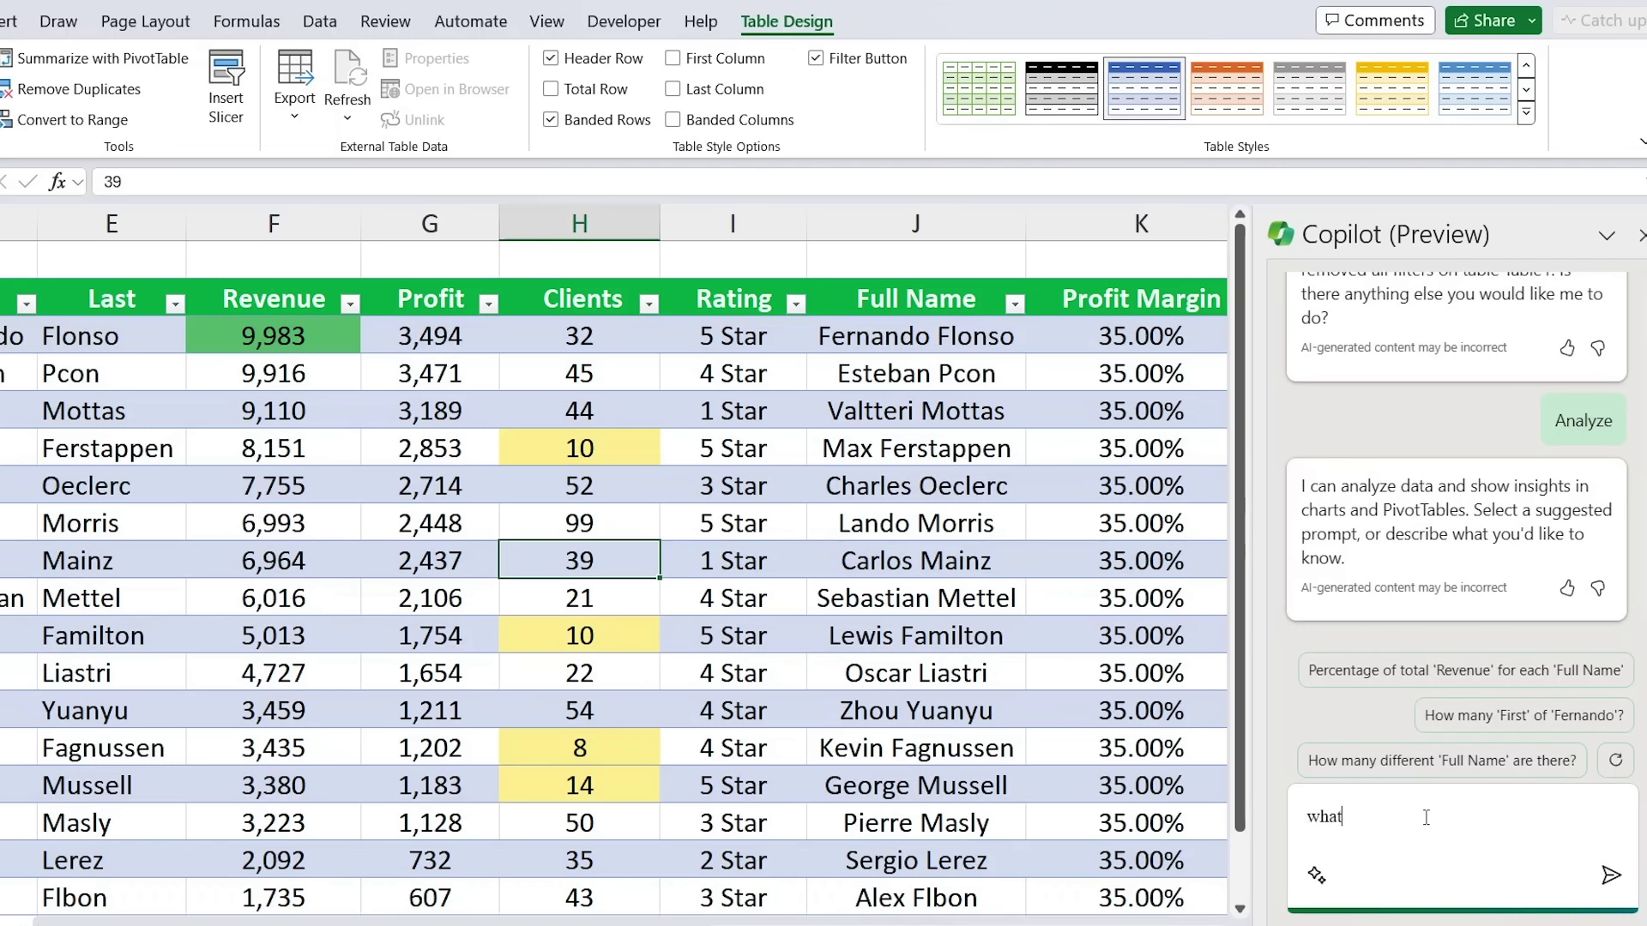
{"action": "type", "text": " are some insgihts about the dataset"}
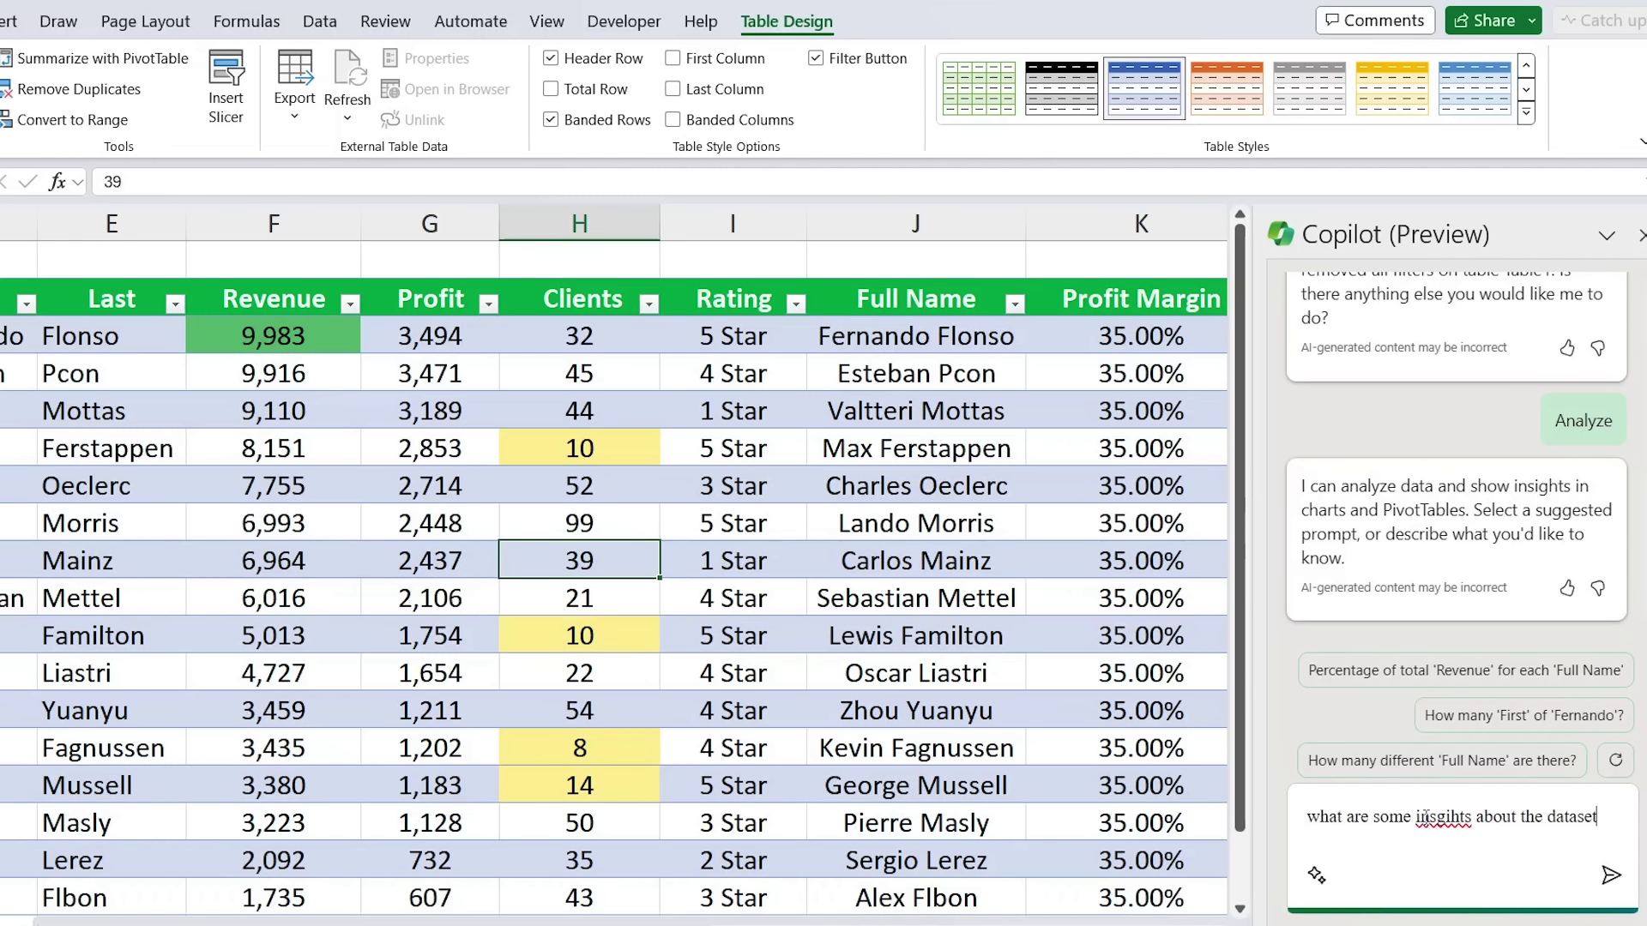
{"action": "key", "text": "Return"}
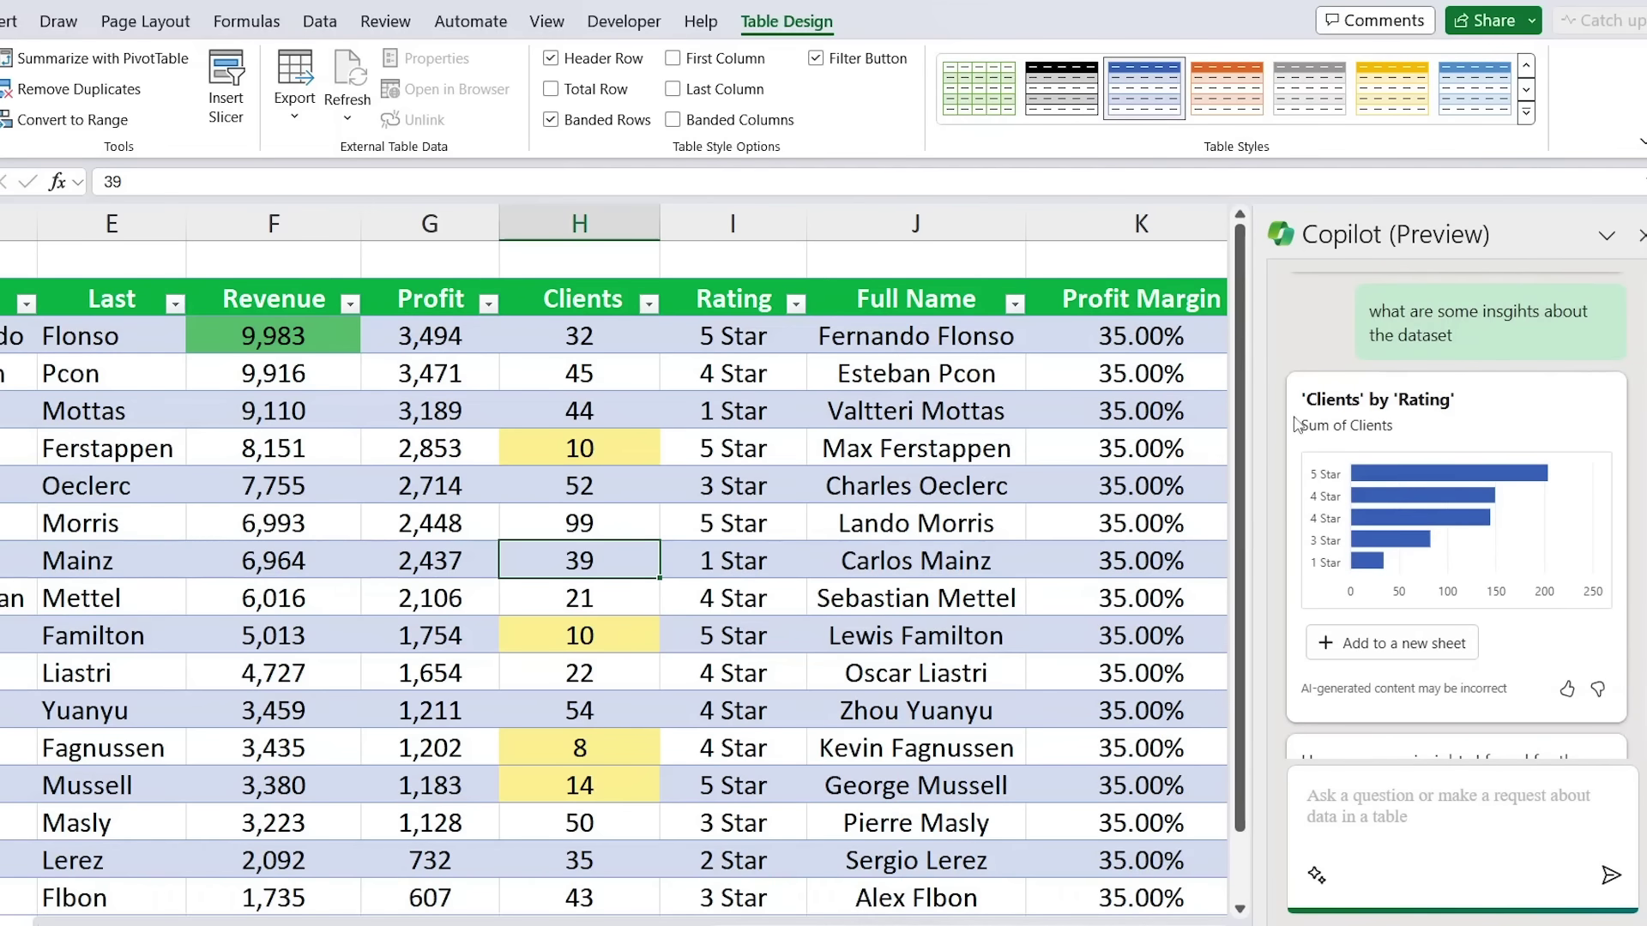
{"action": "left_click", "coordinate": [1373, 645]}
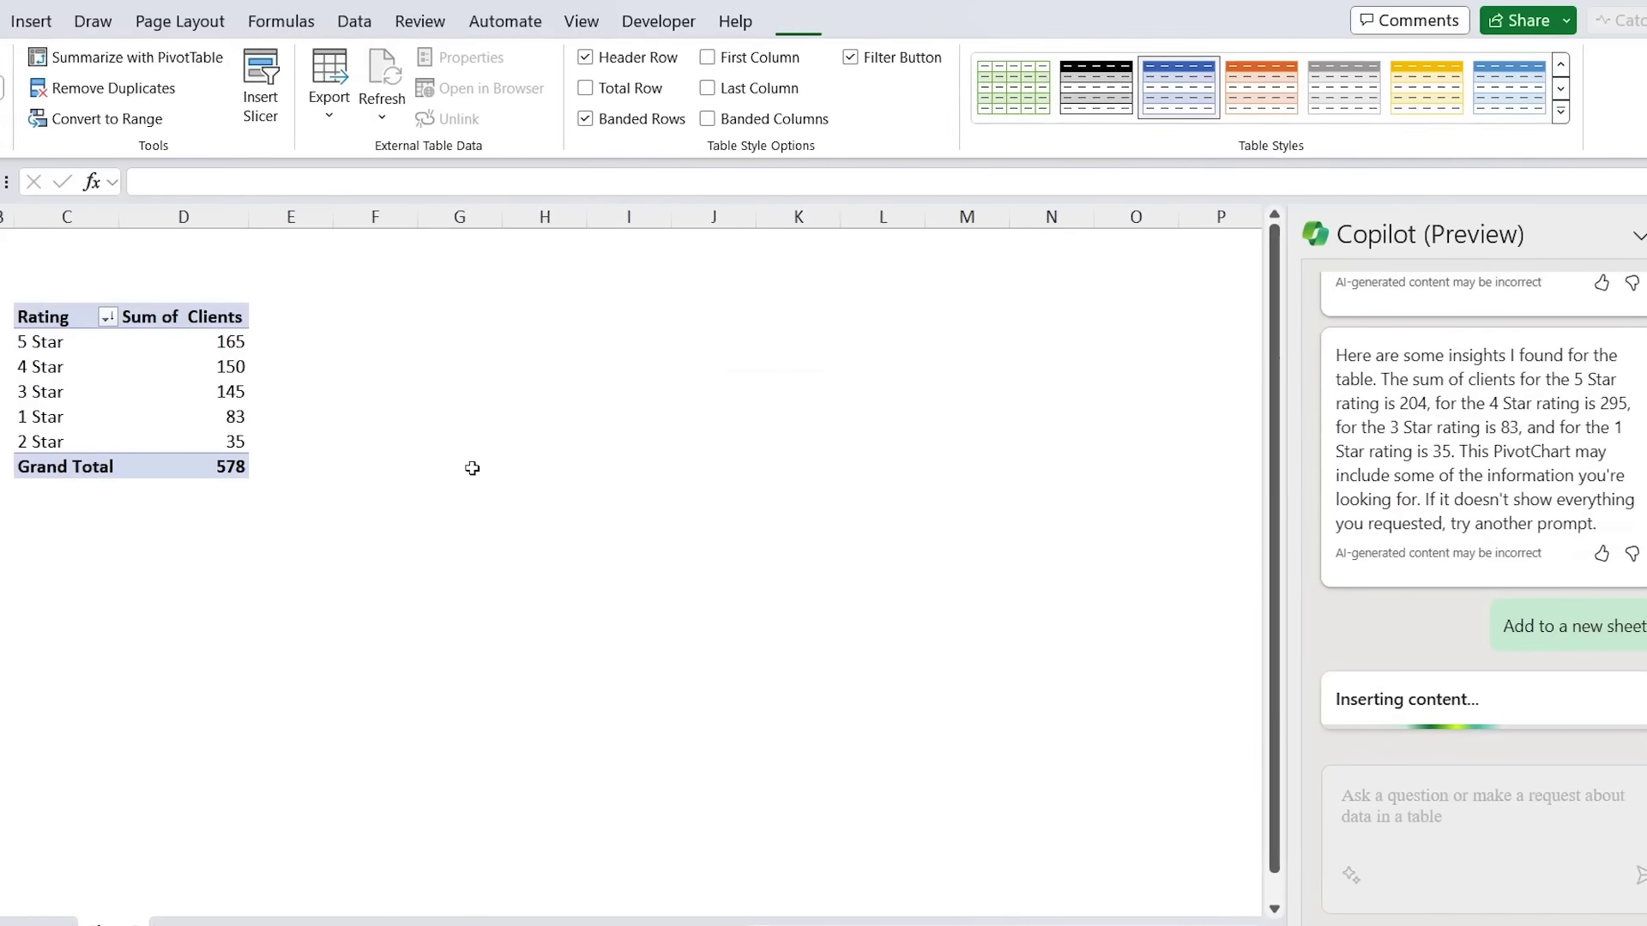
{"action": "left_click", "coordinate": [230, 398]}
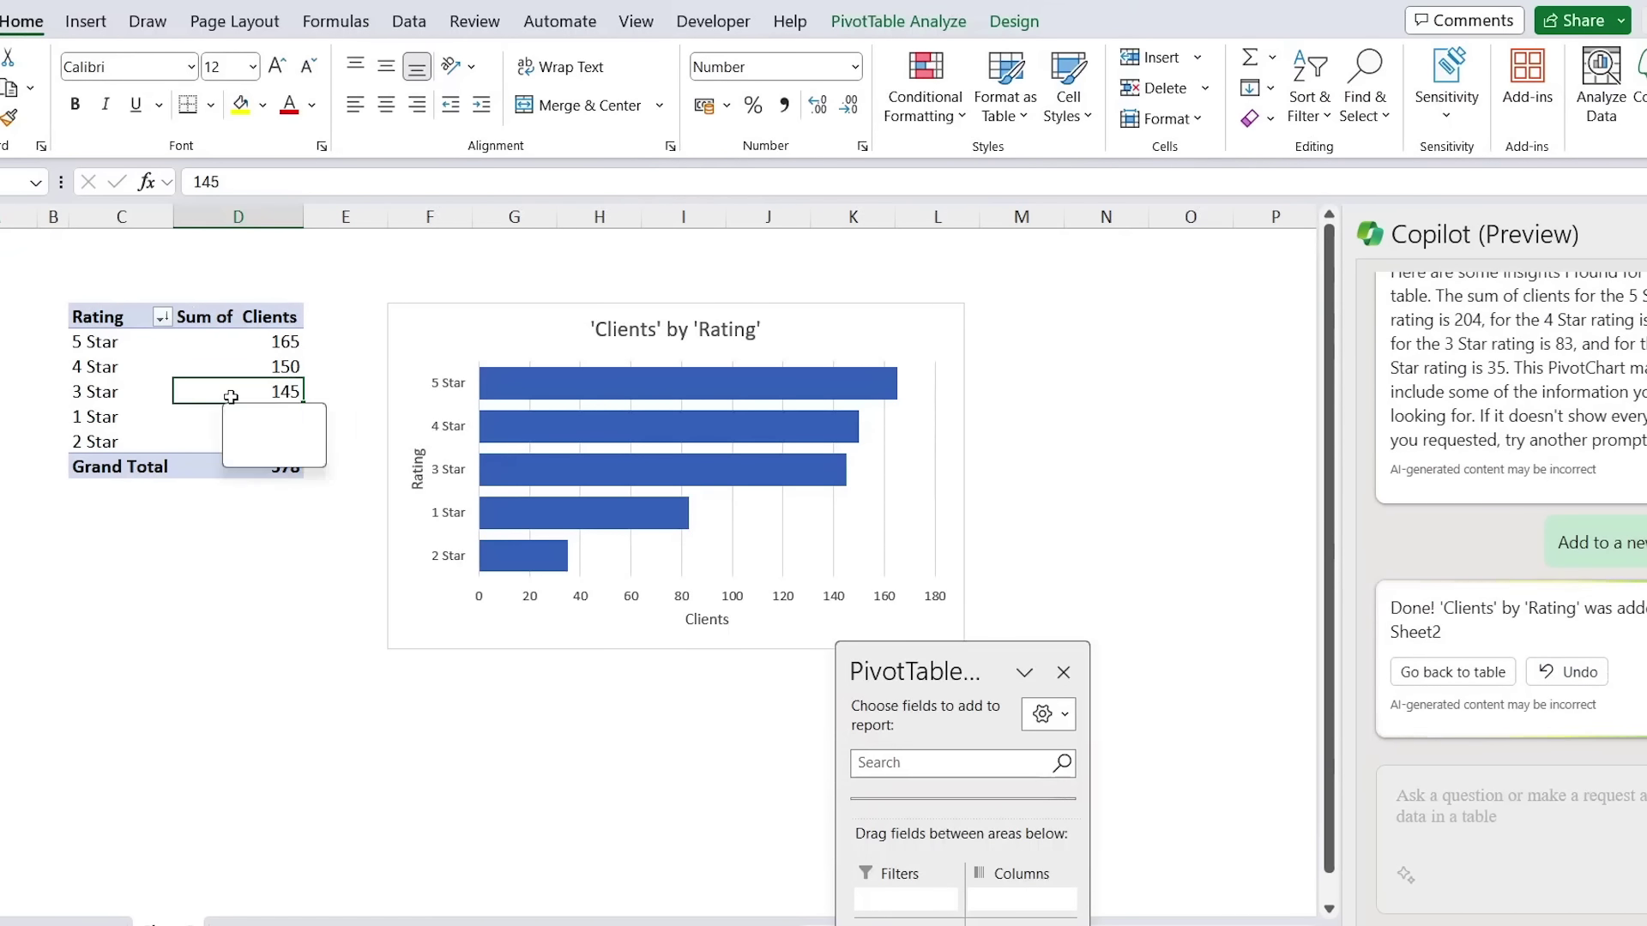
{"action": "left_click", "coordinate": [1063, 672]}
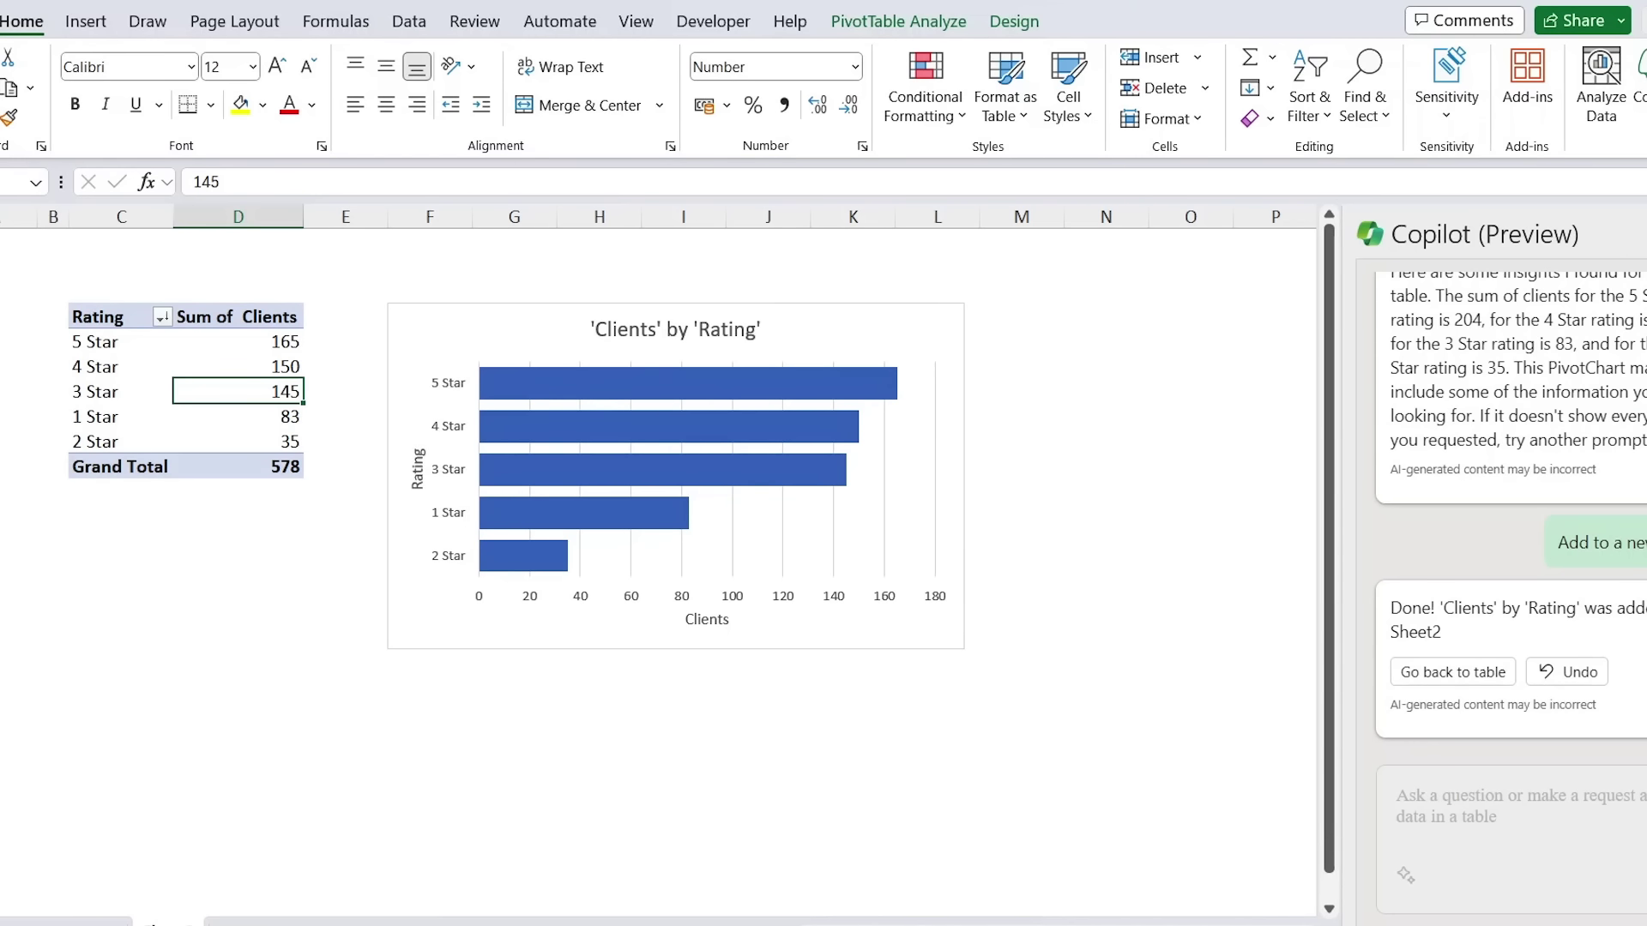
{"action": "left_click", "coordinate": [1453, 672]}
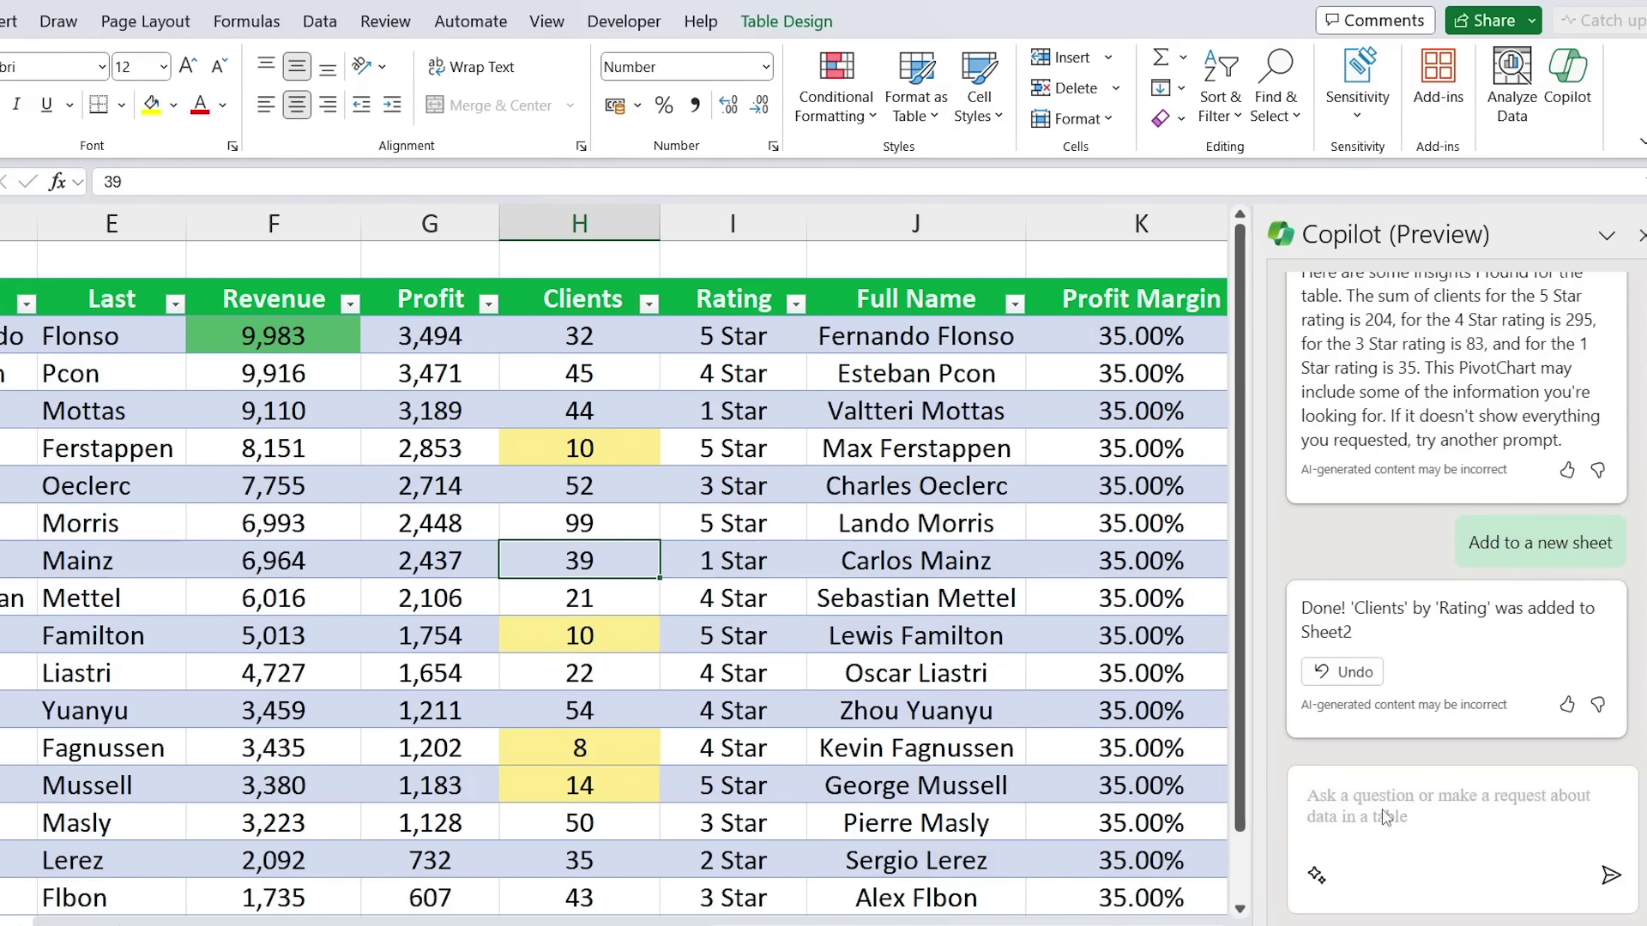
Step: Request a Revenue-by-Full-Name column chart and add it with its PivotTable to Sheet3
{"action": "left_click", "coordinate": [1386, 818]}
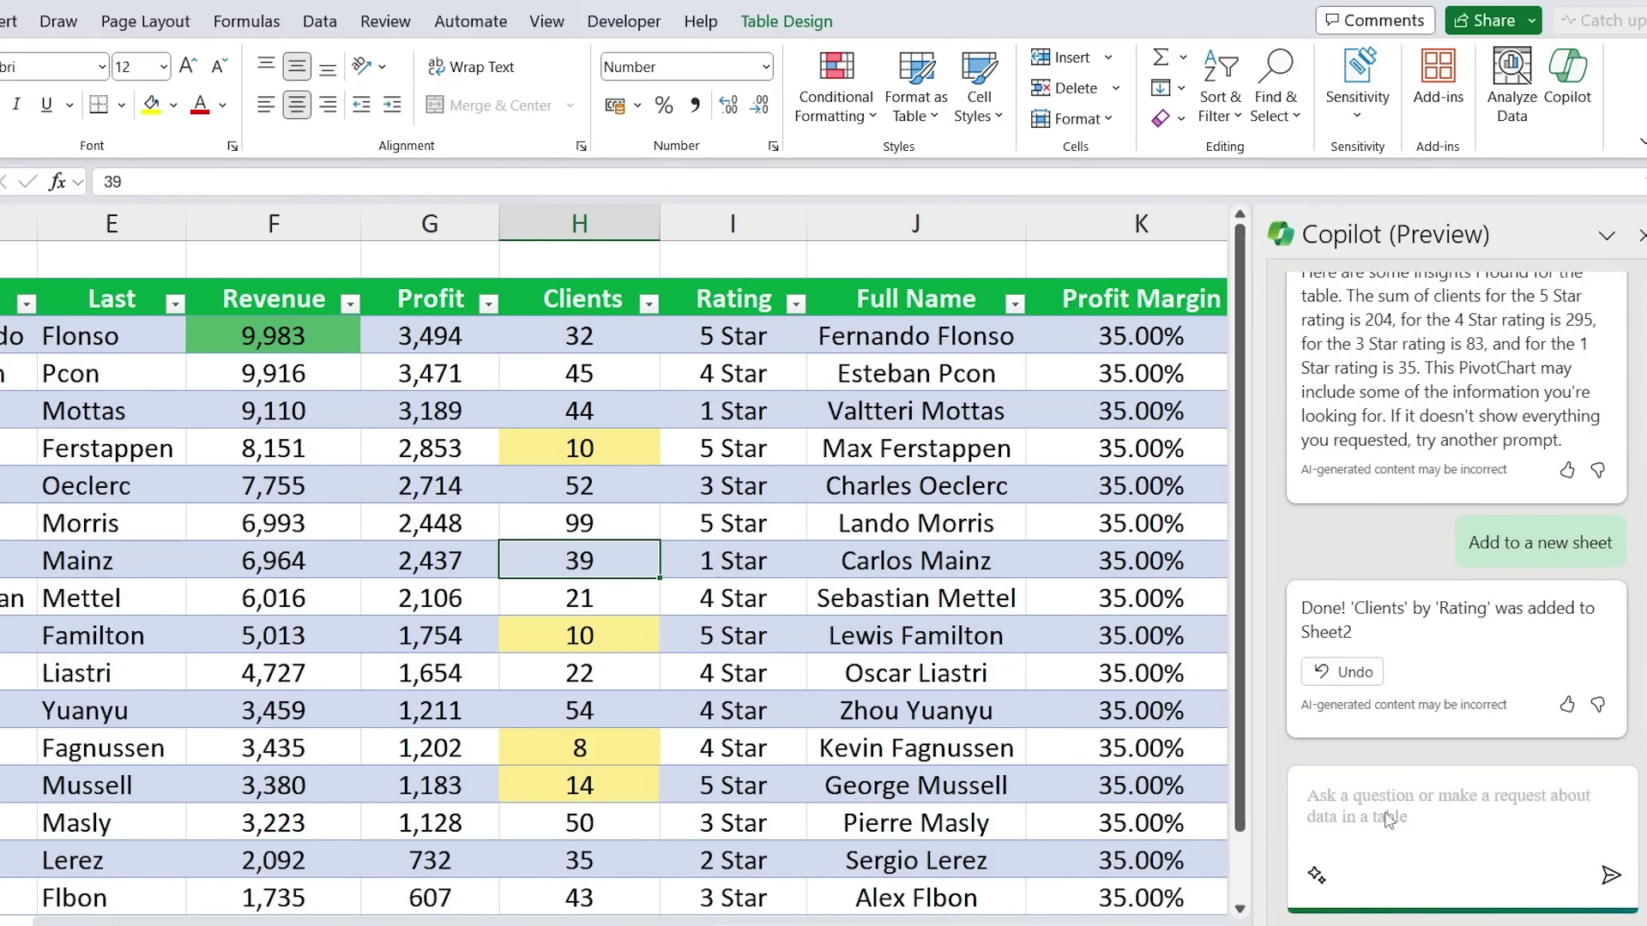
{"action": "type", "text": "cr"}
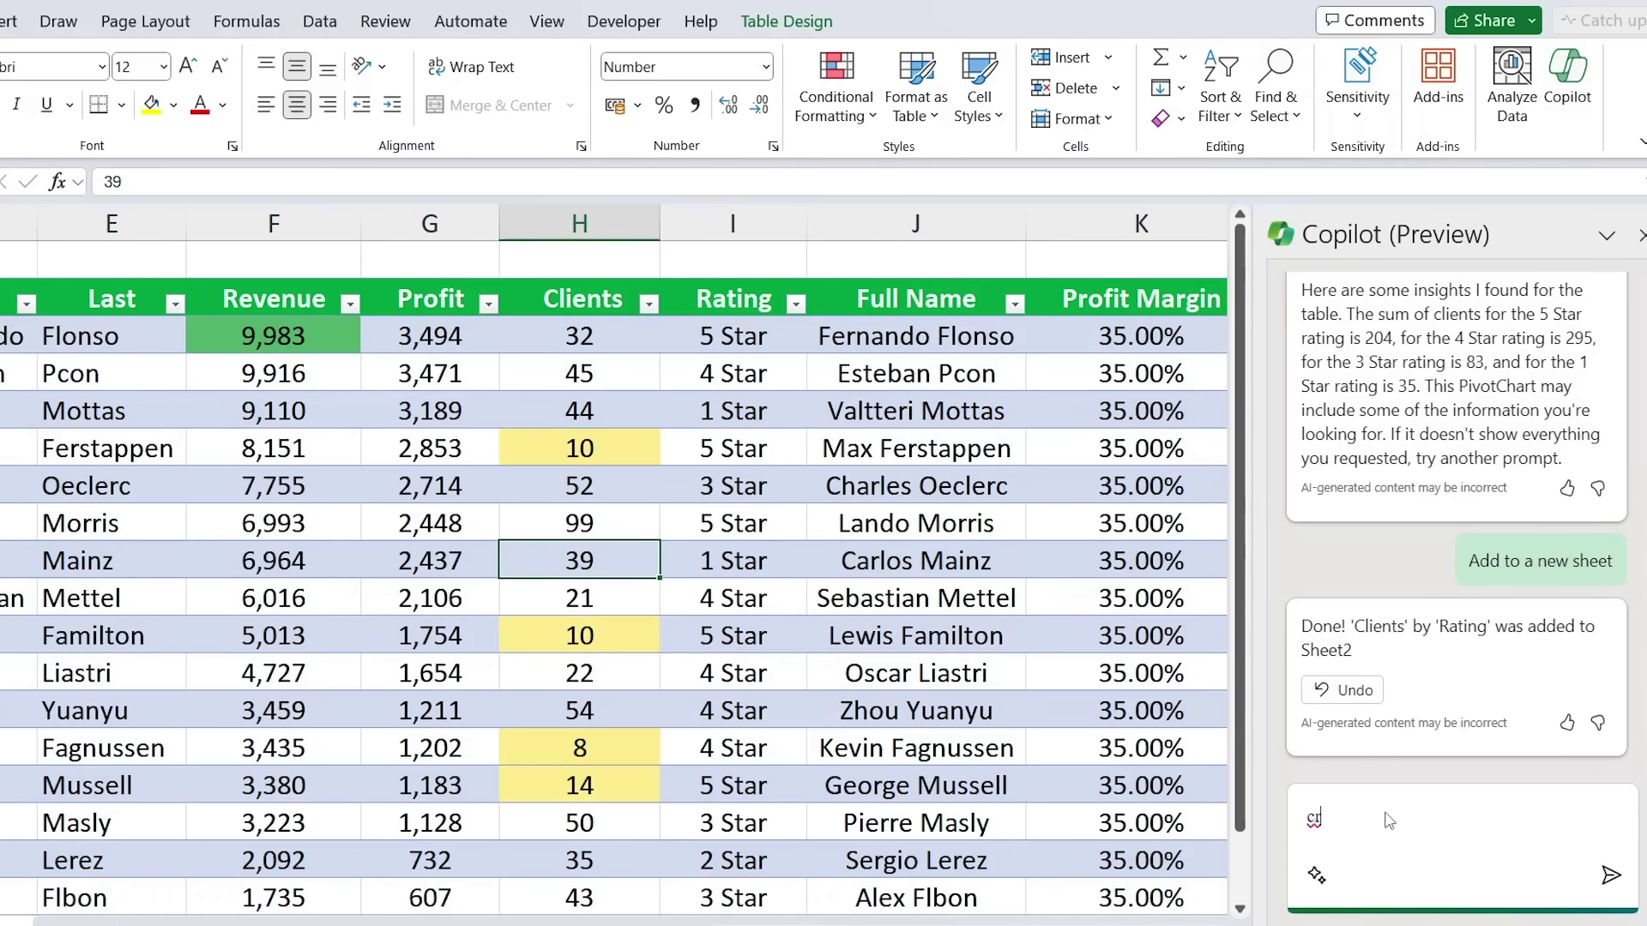
{"action": "type", "text": "eate a column chart by revenue for"}
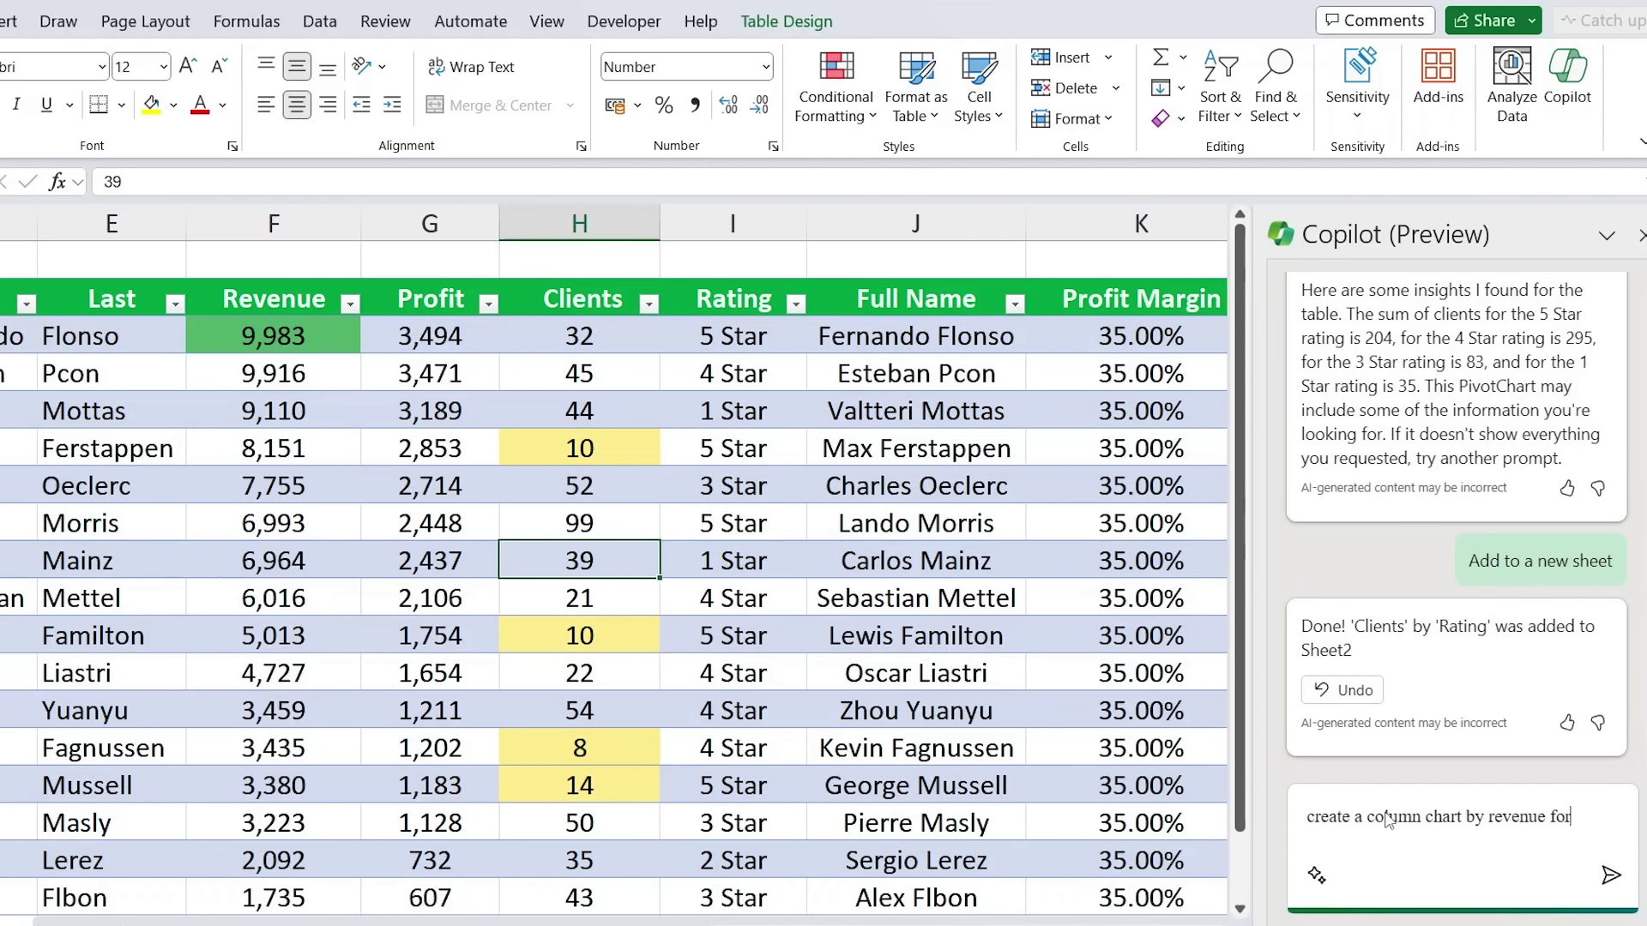
{"action": "type", "text": " each full name"}
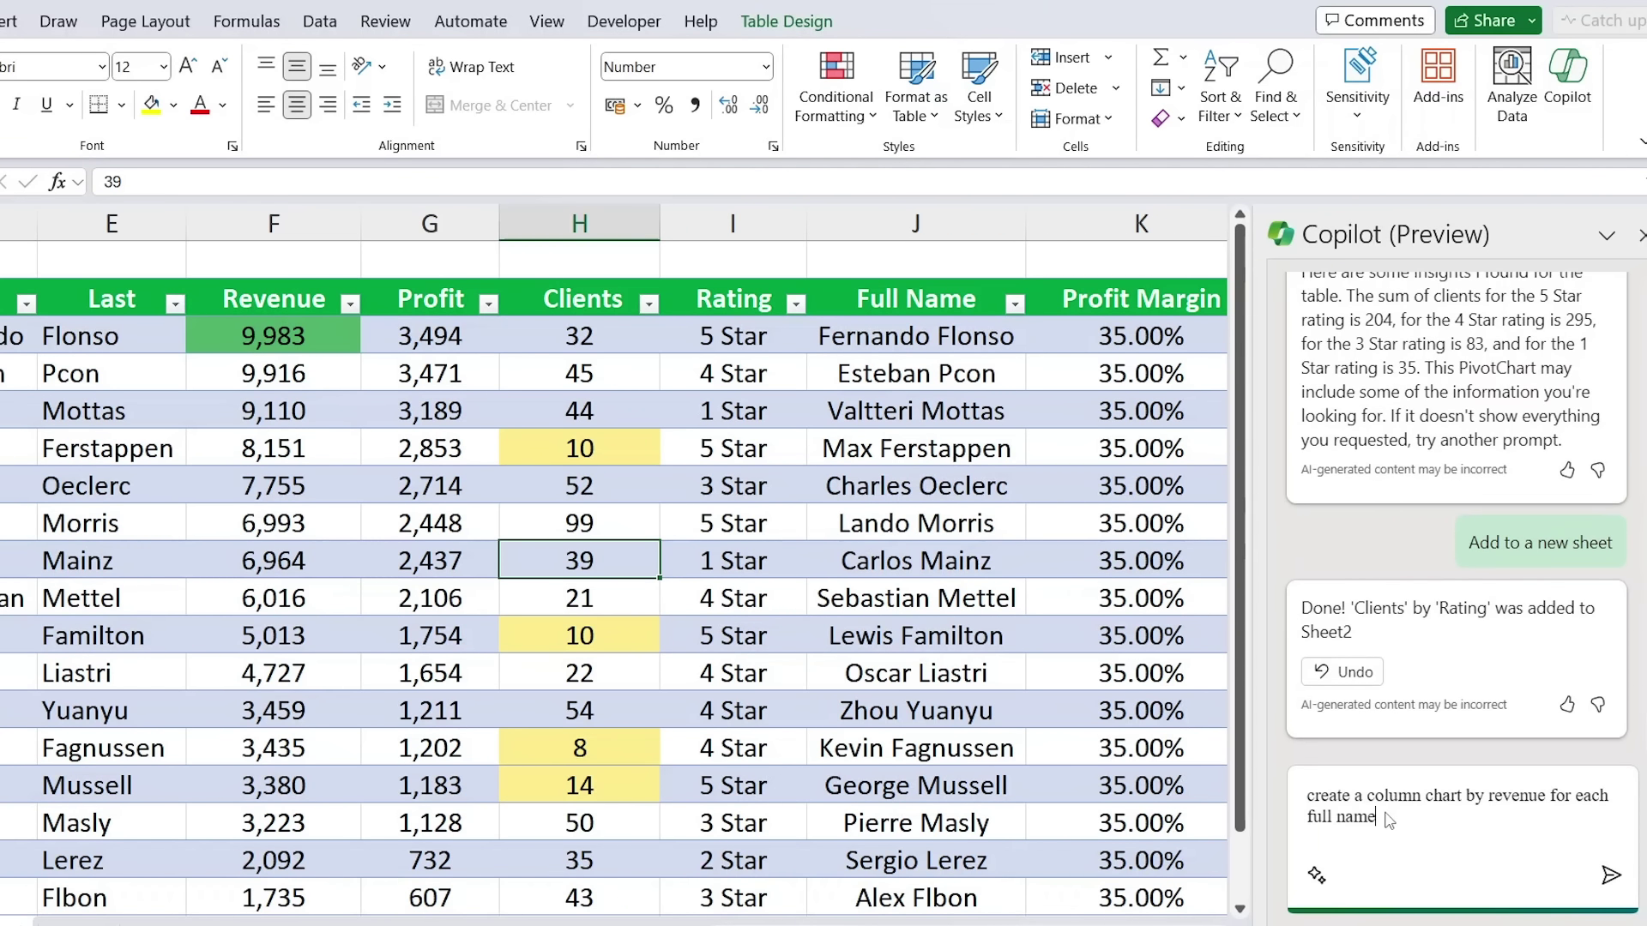
{"action": "key", "text": "Return"}
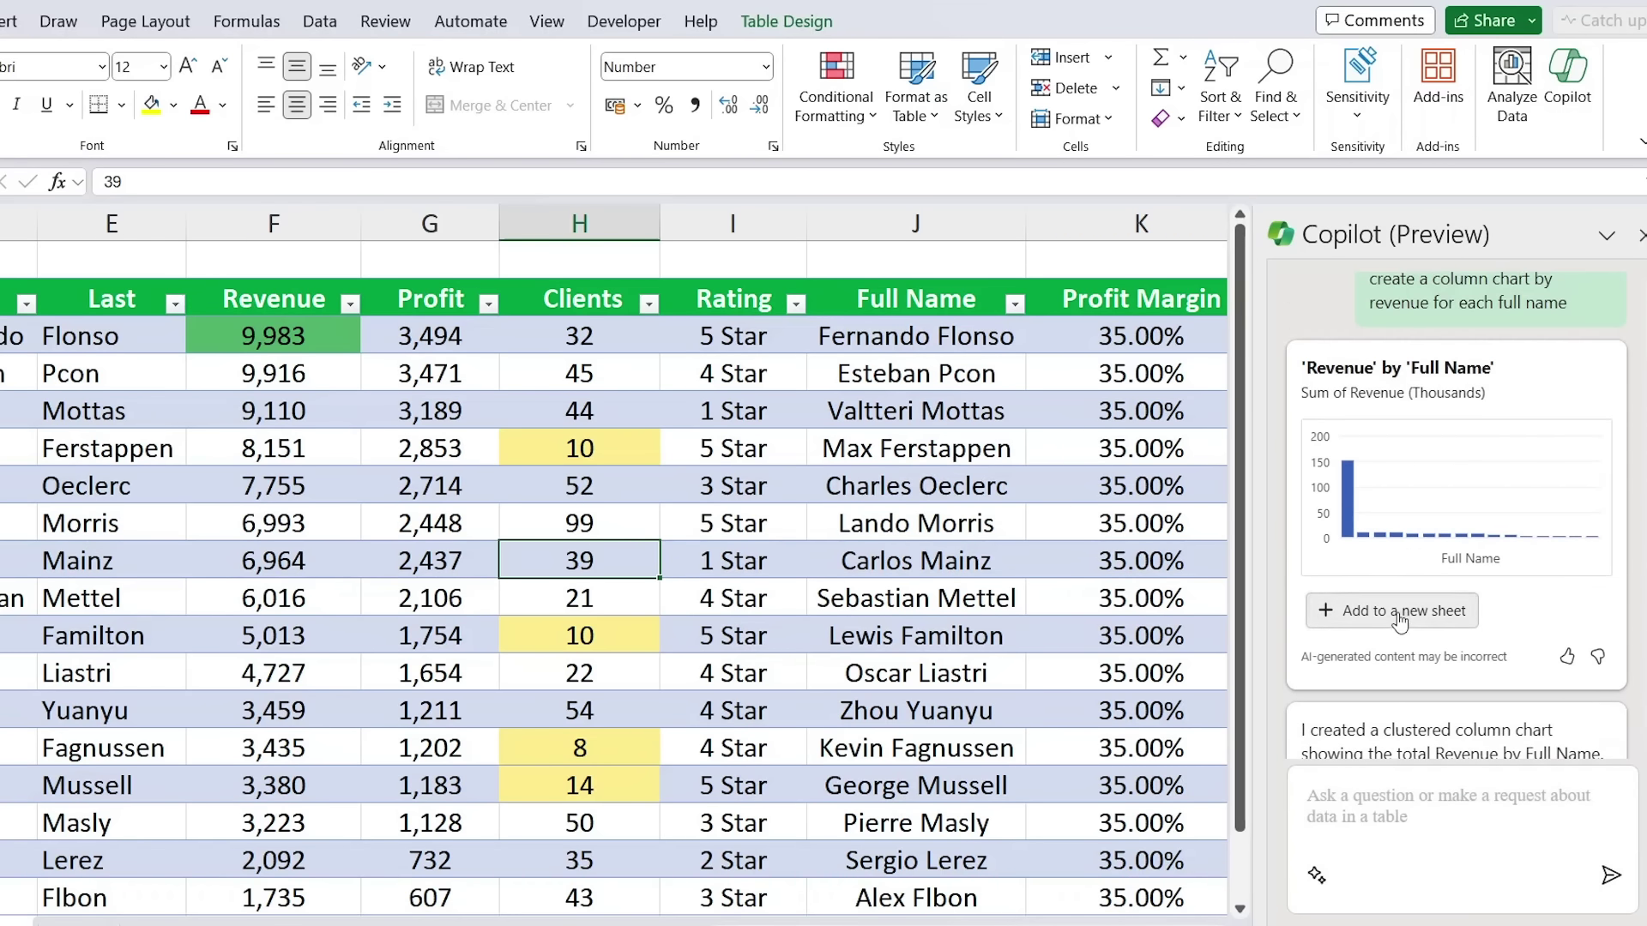
{"action": "left_click", "coordinate": [1398, 611]}
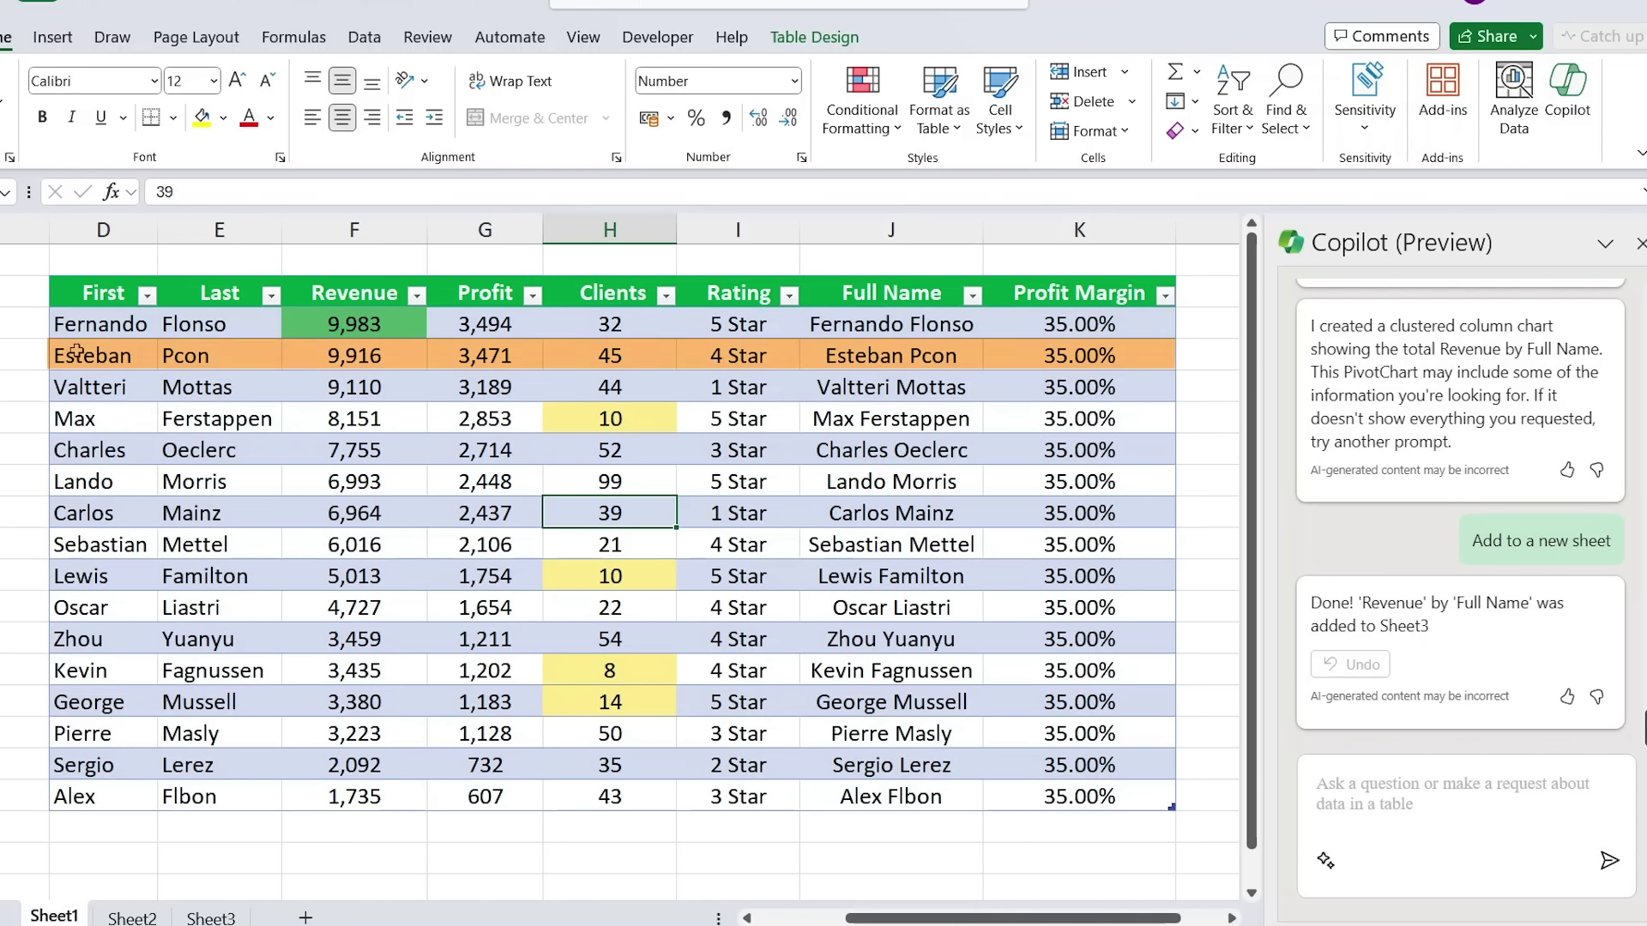
Step: Ask Copilot to delete one salesperson's row; it replies with manual deletion steps
{"action": "left_click", "coordinate": [1395, 806]}
{"action": "type", "text": "remove esteban pcon row"}
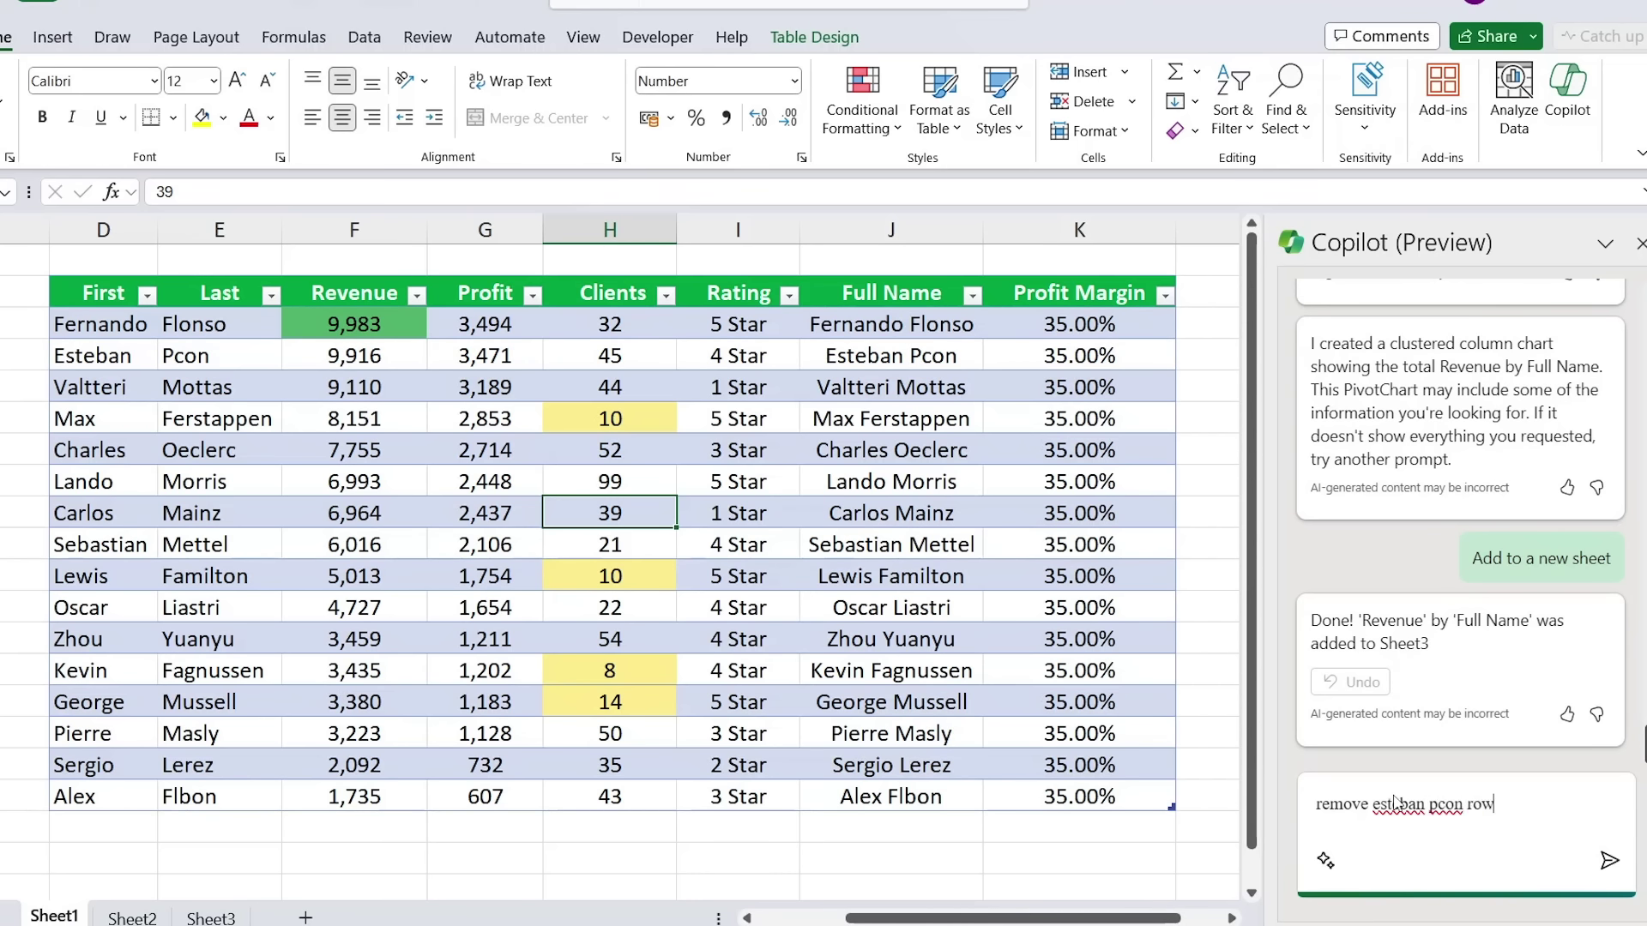
{"action": "key", "text": "Return"}
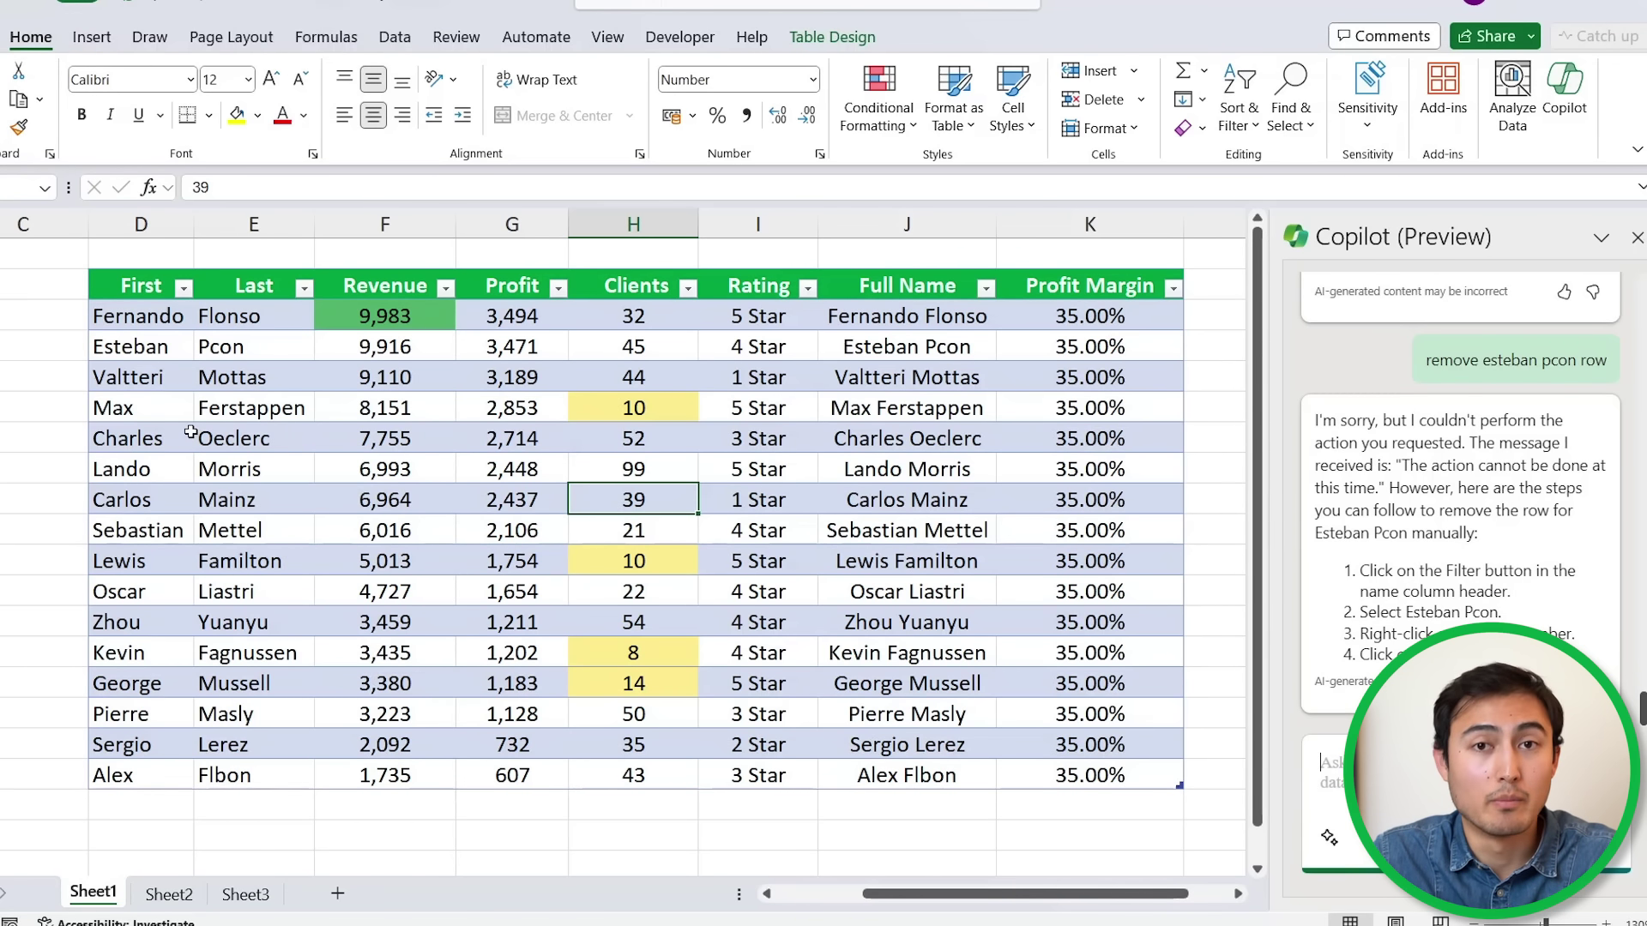
Step: Reselect a cell inside the Excel table and start a new Copilot request
{"action": "left_click", "coordinate": [54, 346]}
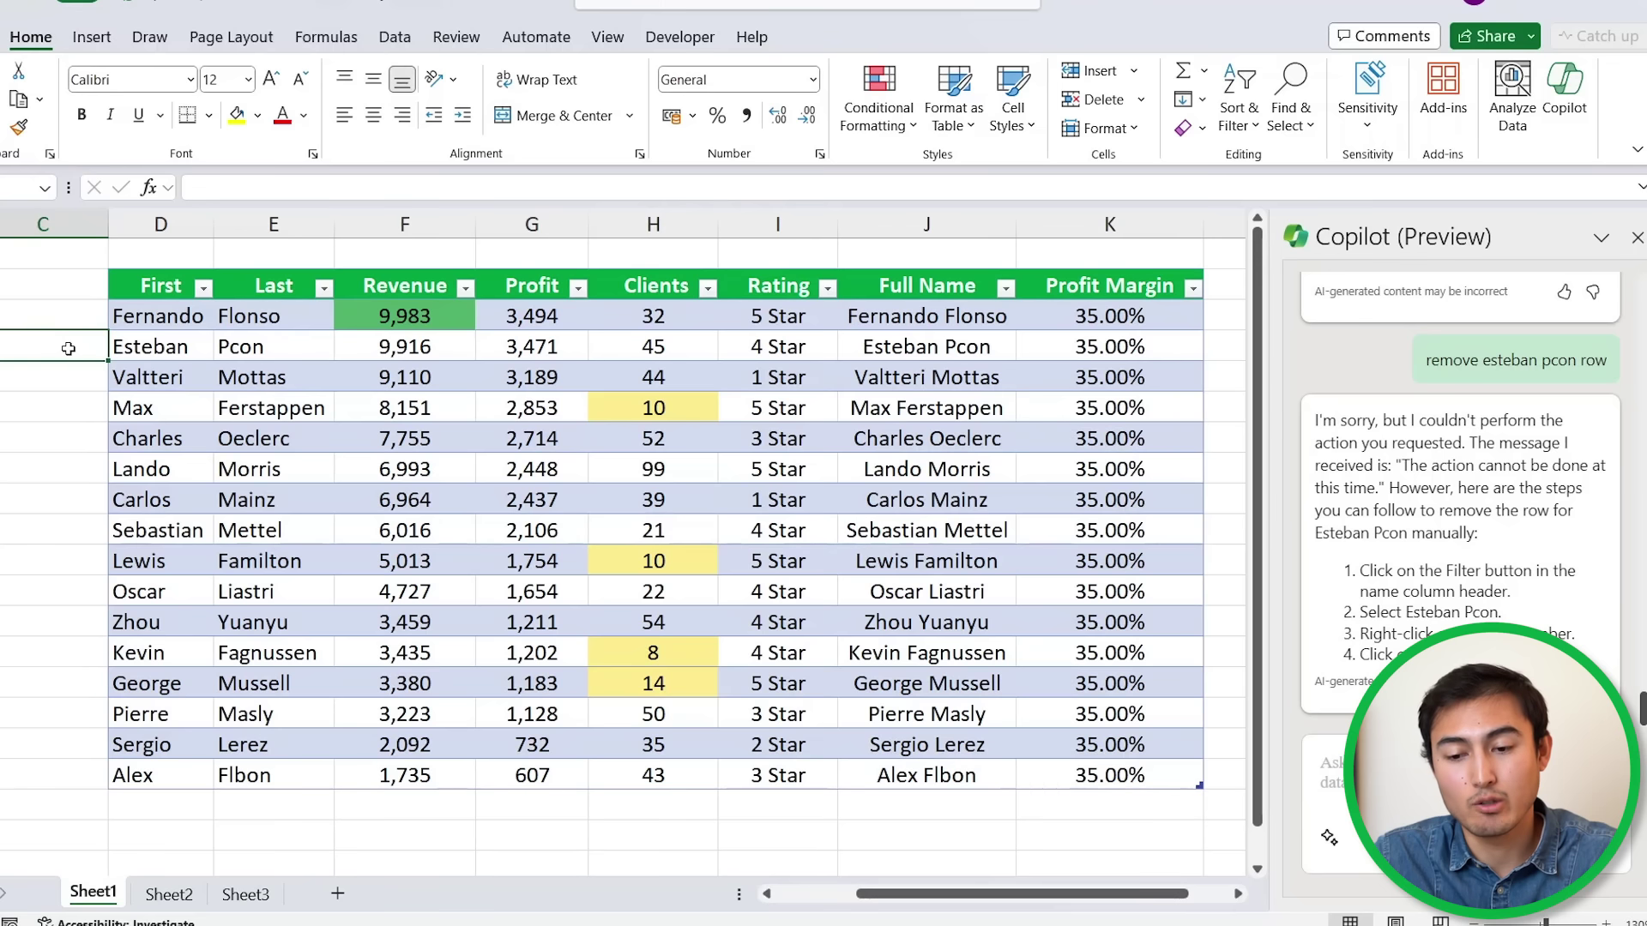
{"action": "left_click", "coordinate": [61, 255]}
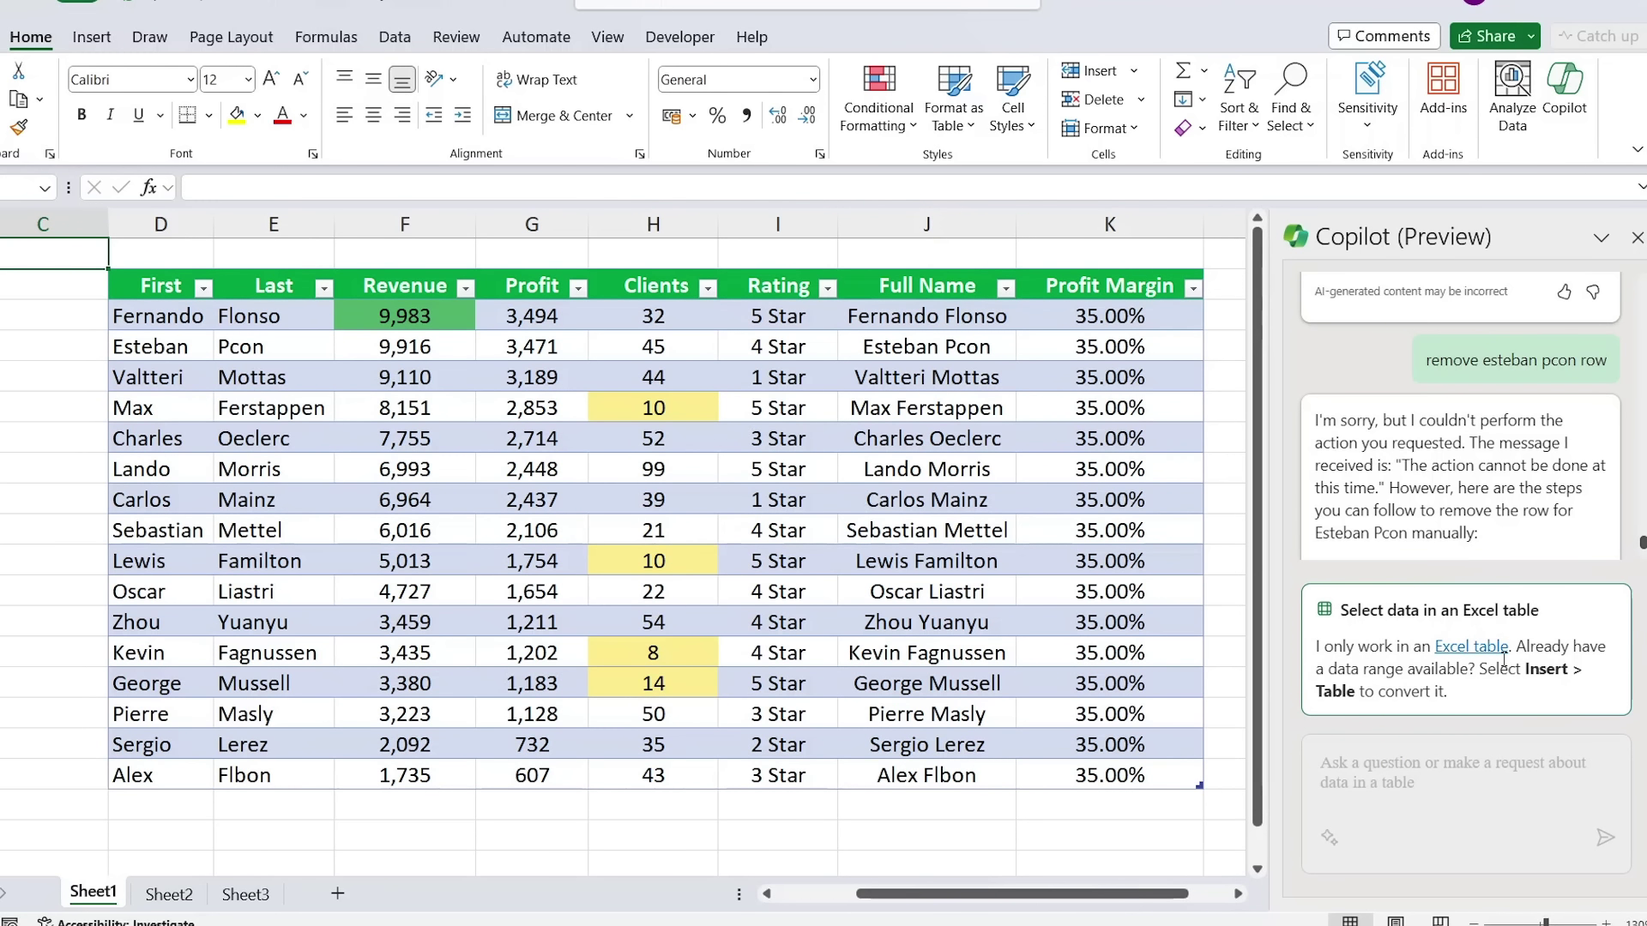
{"action": "left_click", "coordinate": [916, 445]}
{"action": "left_click", "coordinate": [1373, 769]}
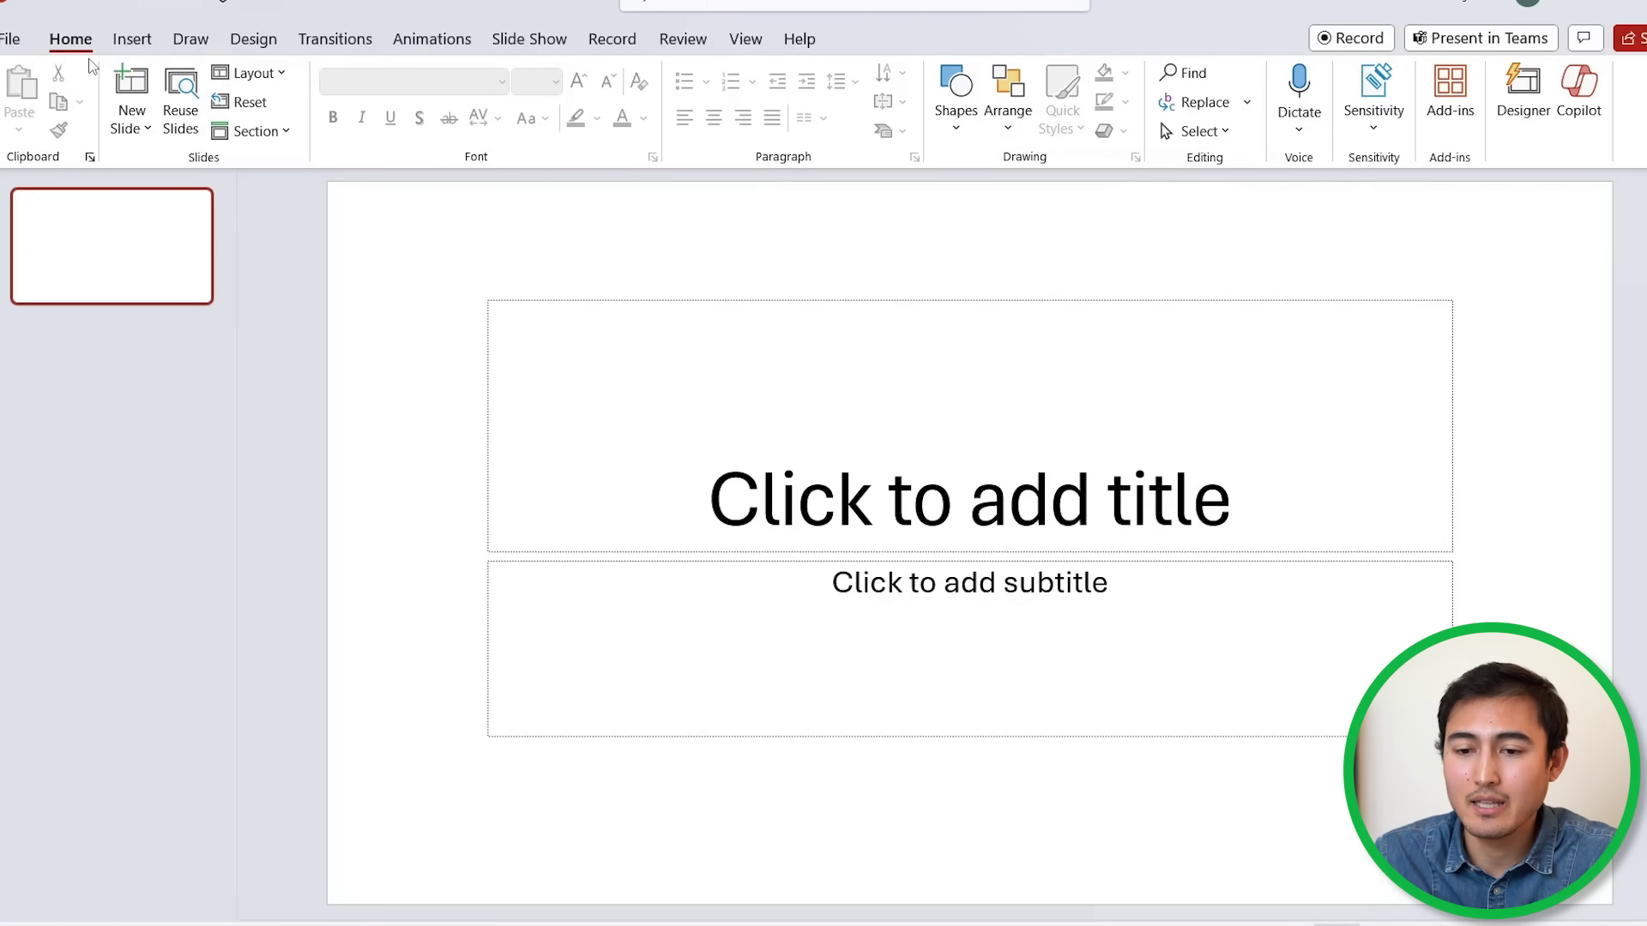
Step: Open PowerPoint's Copilot pane, browse the Create example prompts, and begin a new request
{"action": "left_click", "coordinate": [1570, 91]}
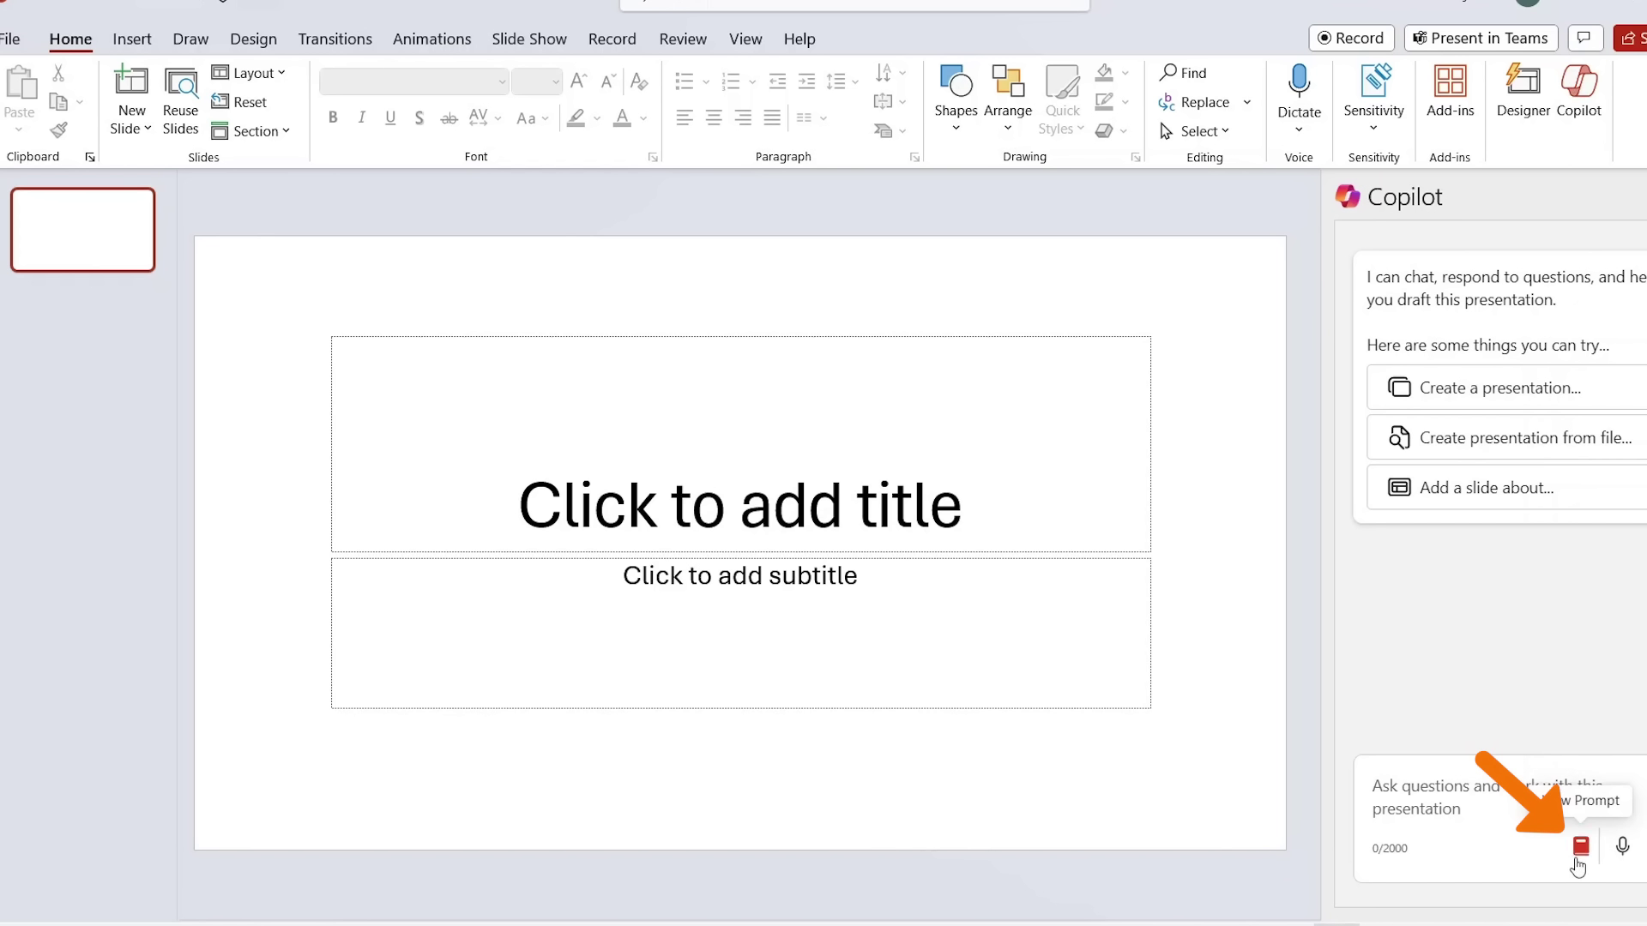
{"action": "left_click", "coordinate": [1581, 865]}
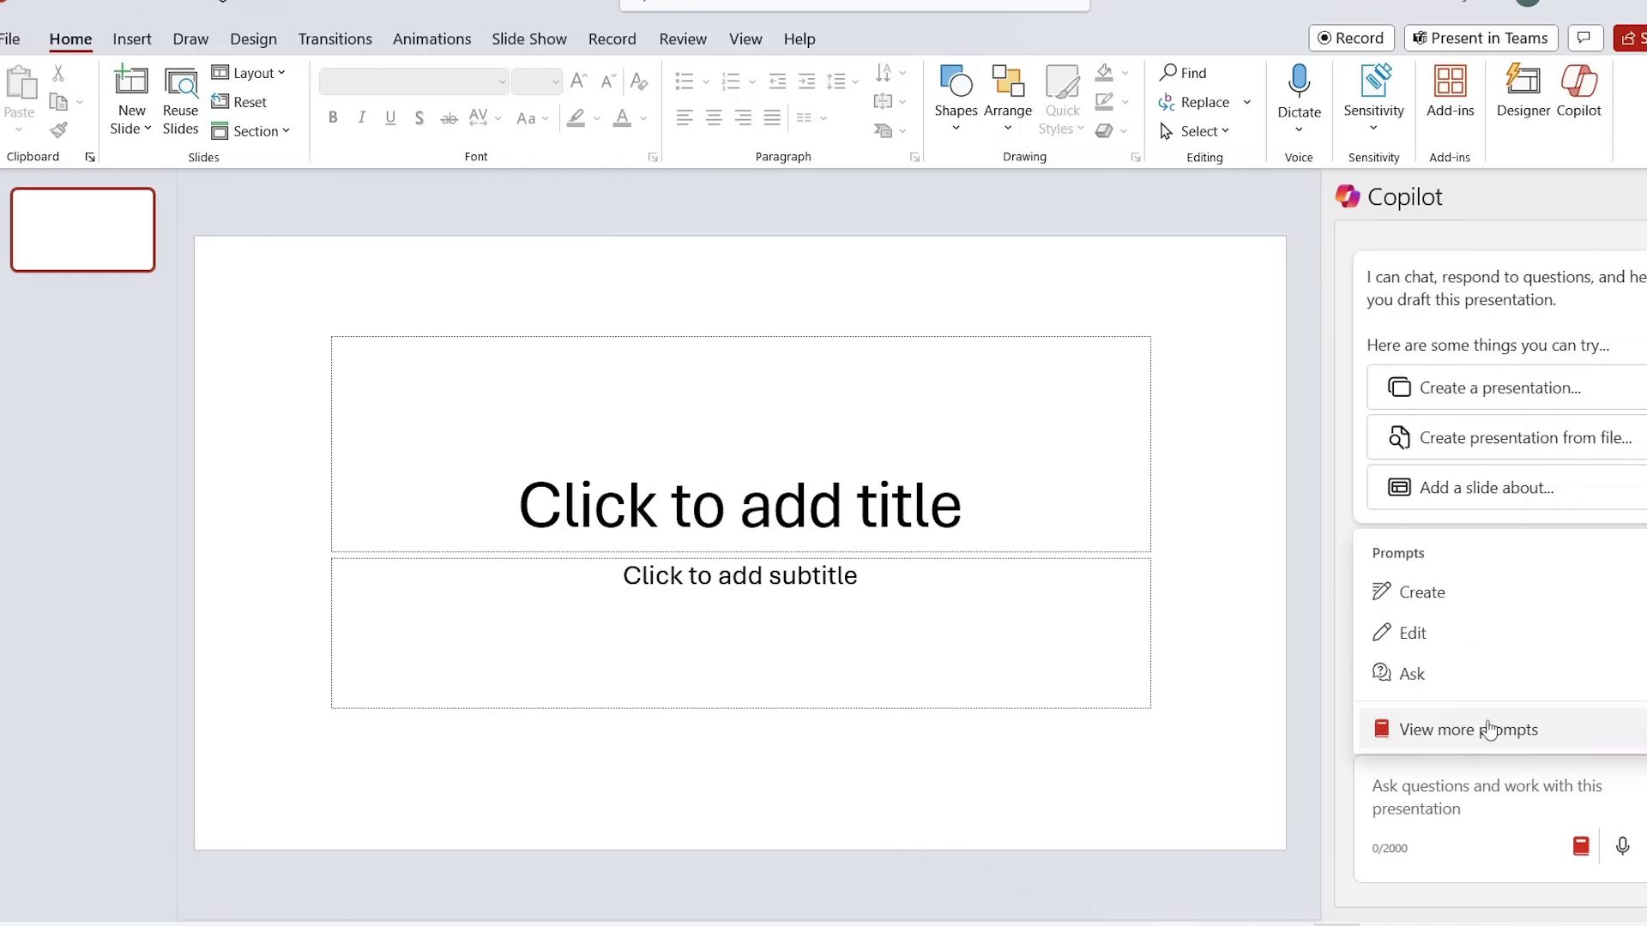
{"action": "left_click", "coordinate": [1472, 599]}
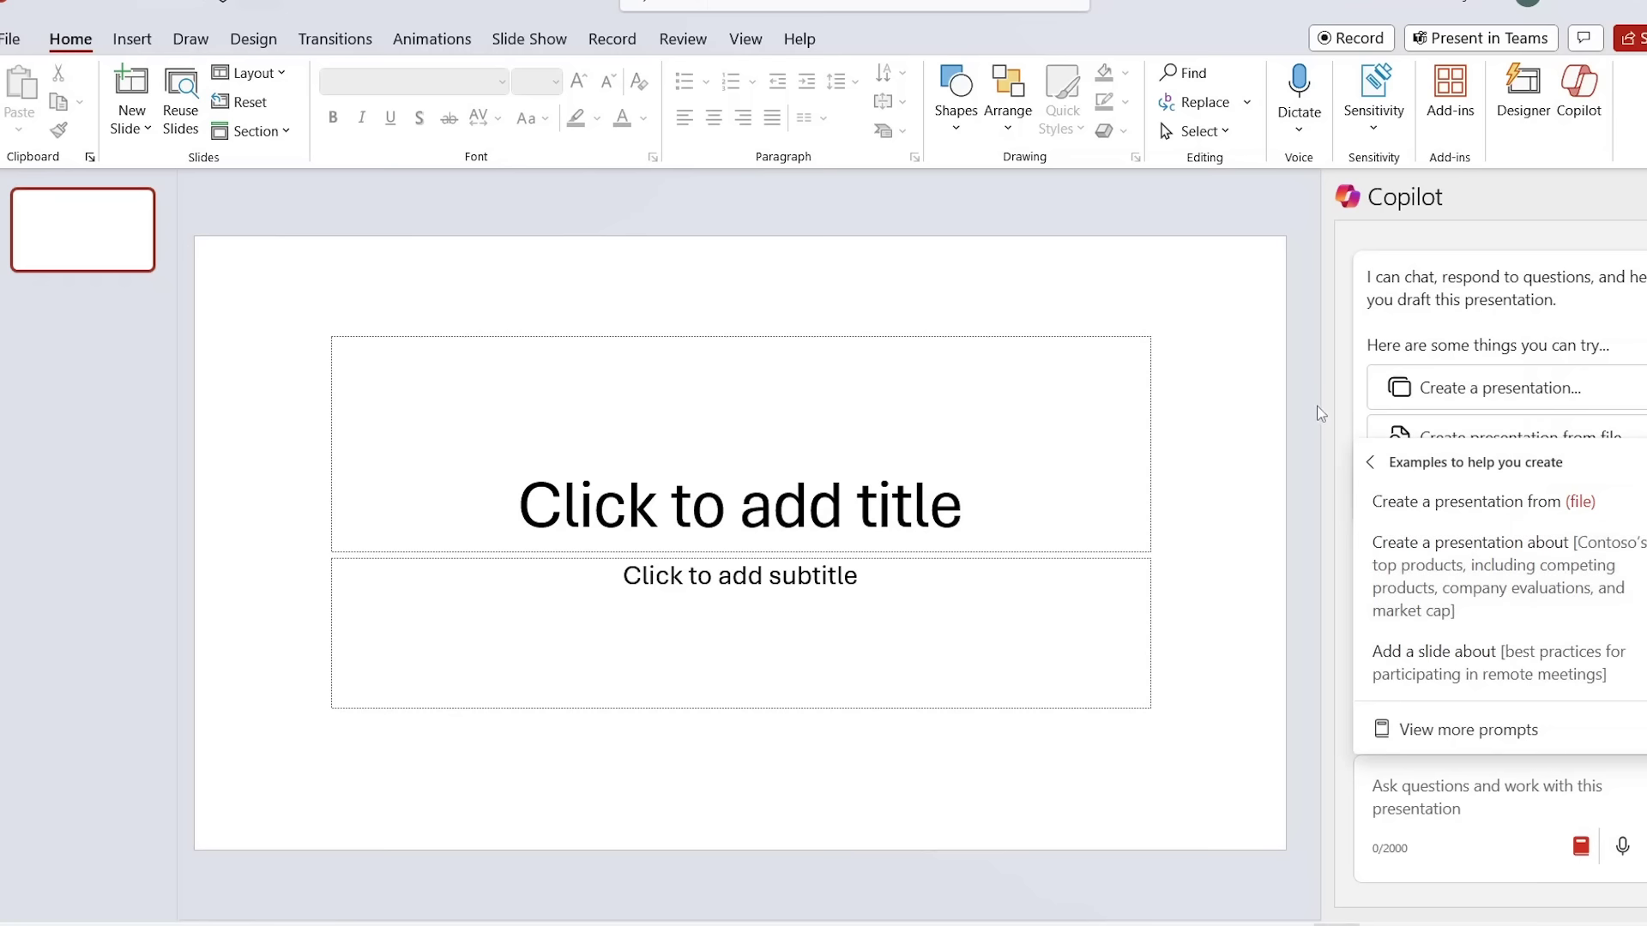
{"action": "left_click", "coordinate": [1369, 464]}
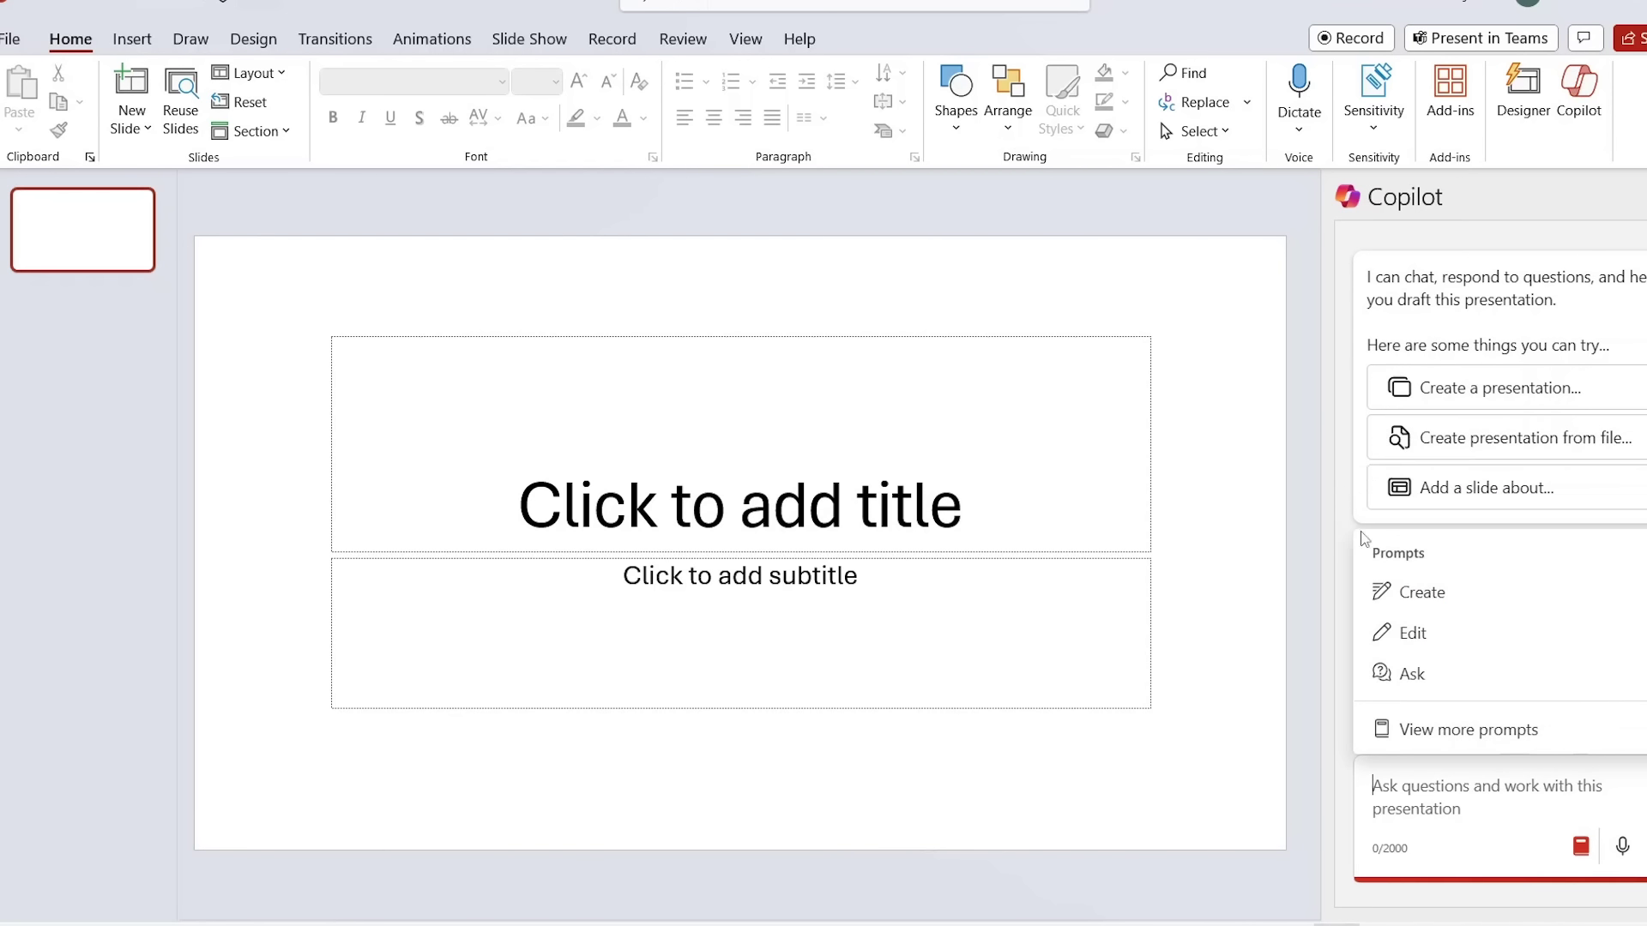
{"action": "left_click", "coordinate": [1450, 789]}
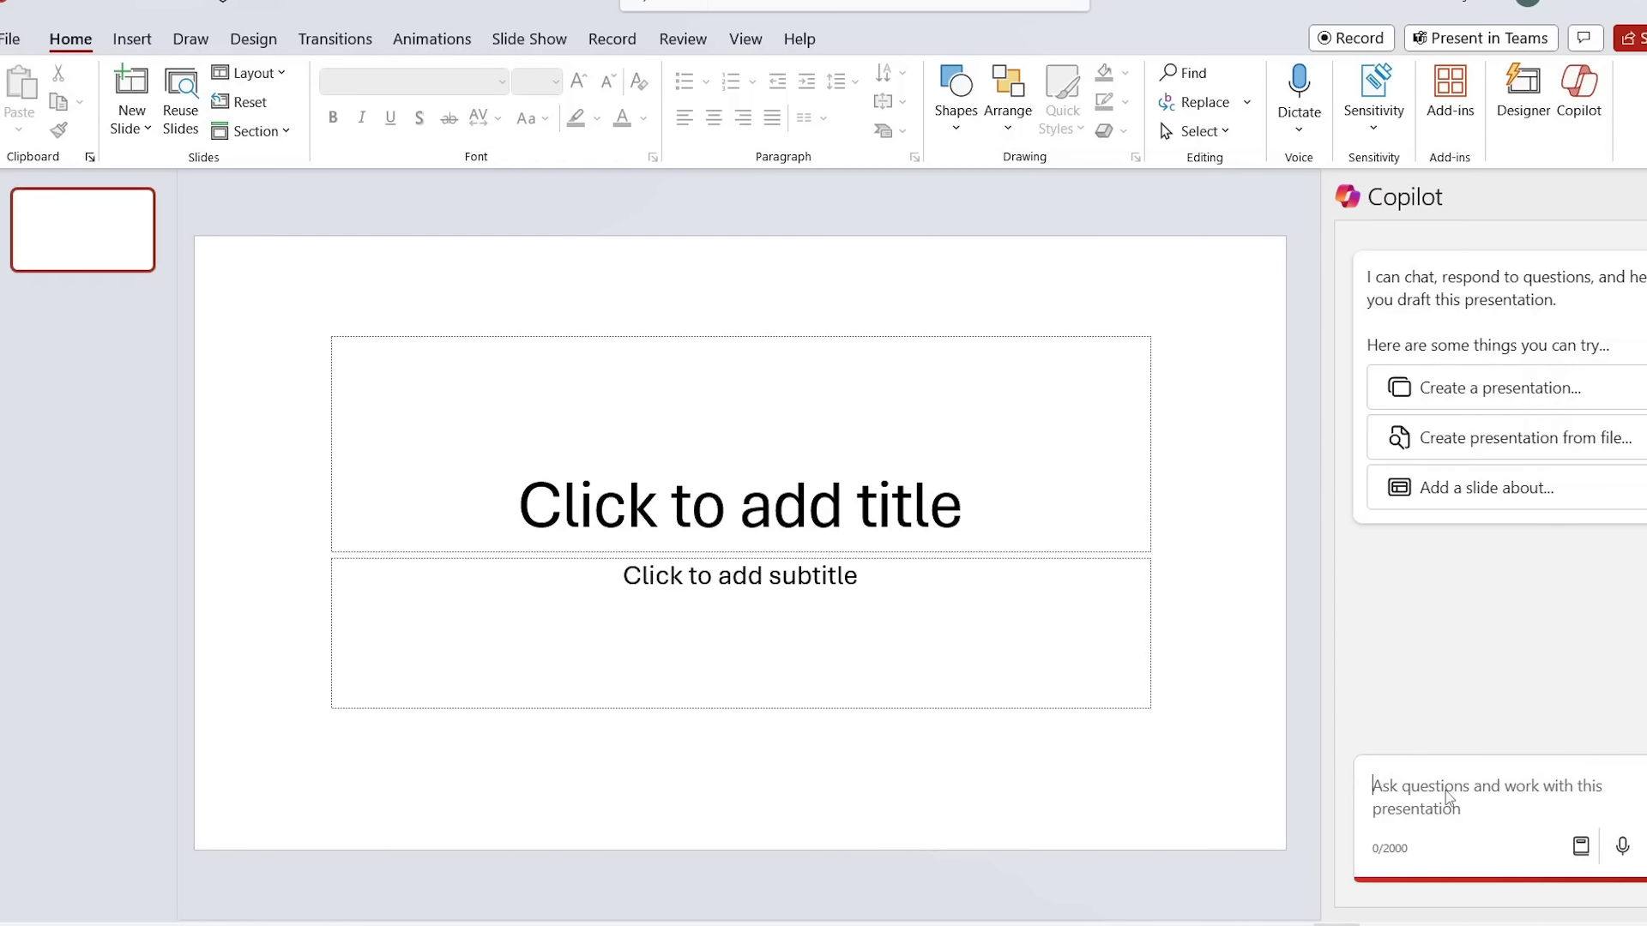
Step: Ask Copilot to 'make a 5 slide presentation on creating an excellent company culture'
{"action": "type", "text": "make"}
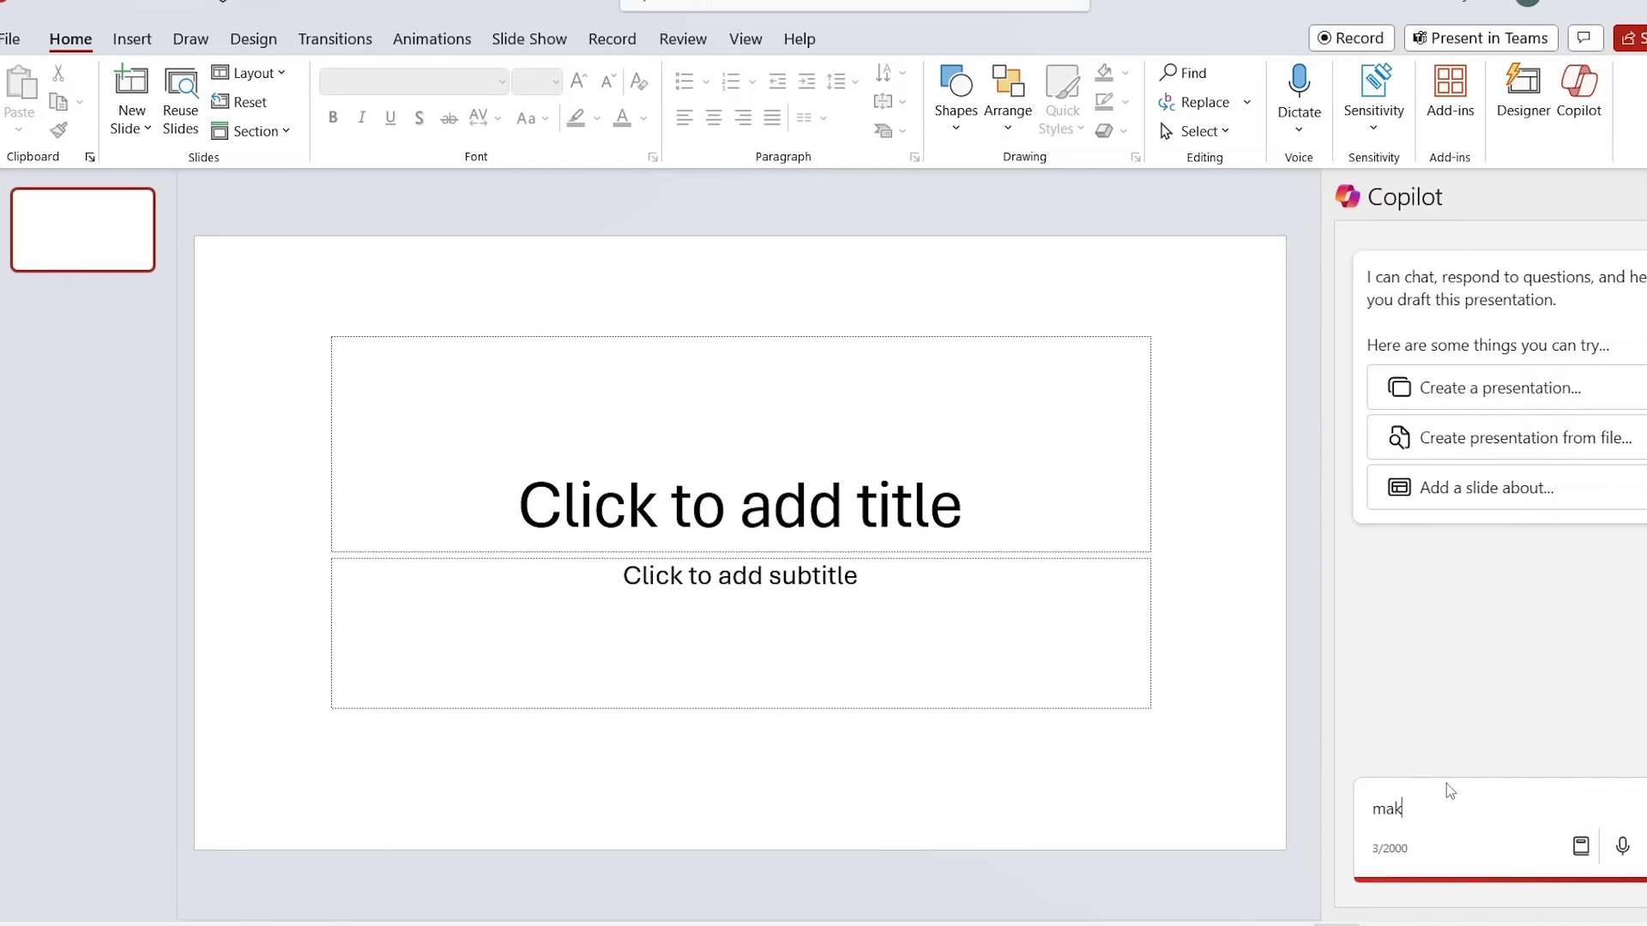
{"action": "type", "text": "a 5 slide presentation on creating an excellent company culture"}
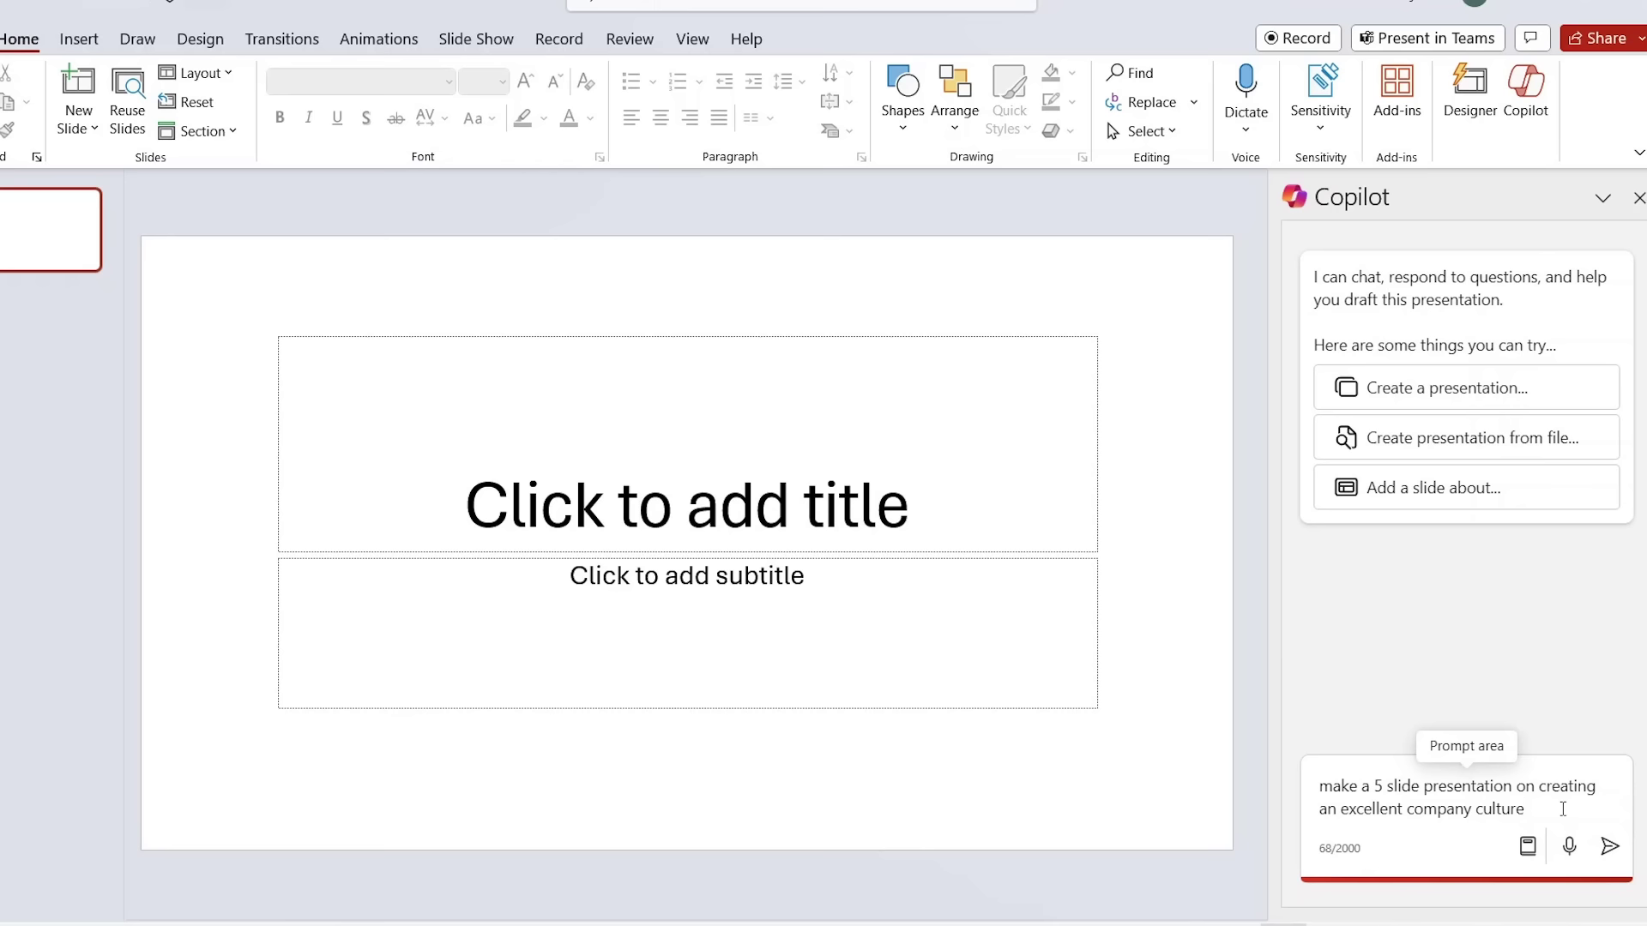
{"action": "key", "text": "Return"}
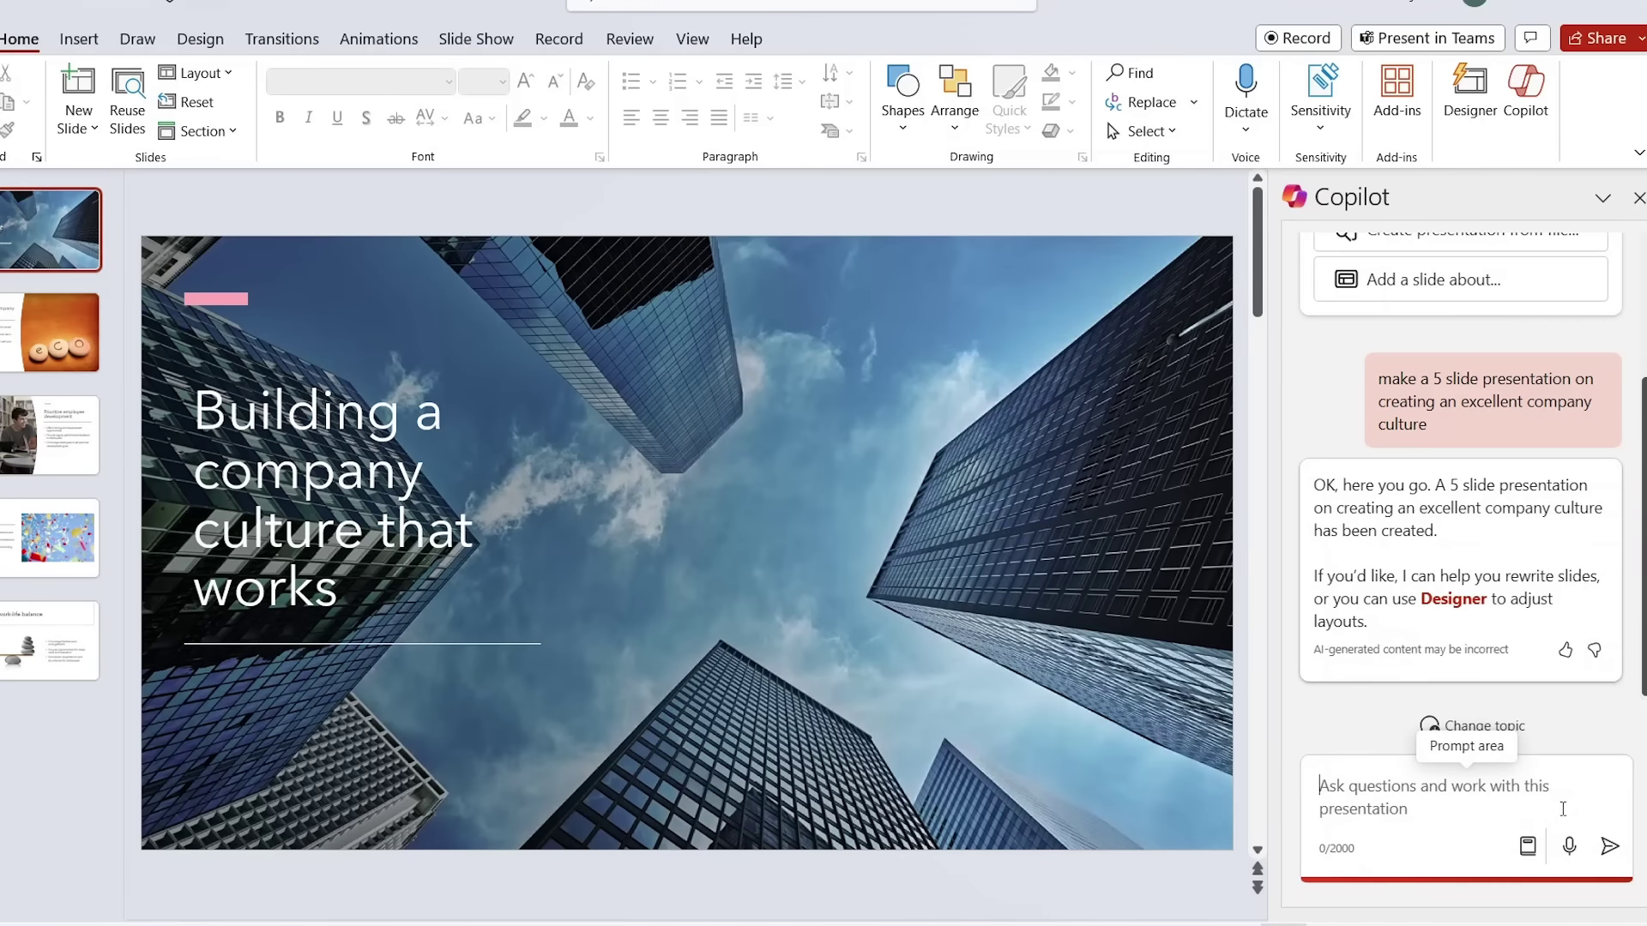
Step: Browse the generated slides and show the speaker notes on slide 4
{"action": "left_click", "coordinate": [89, 349]}
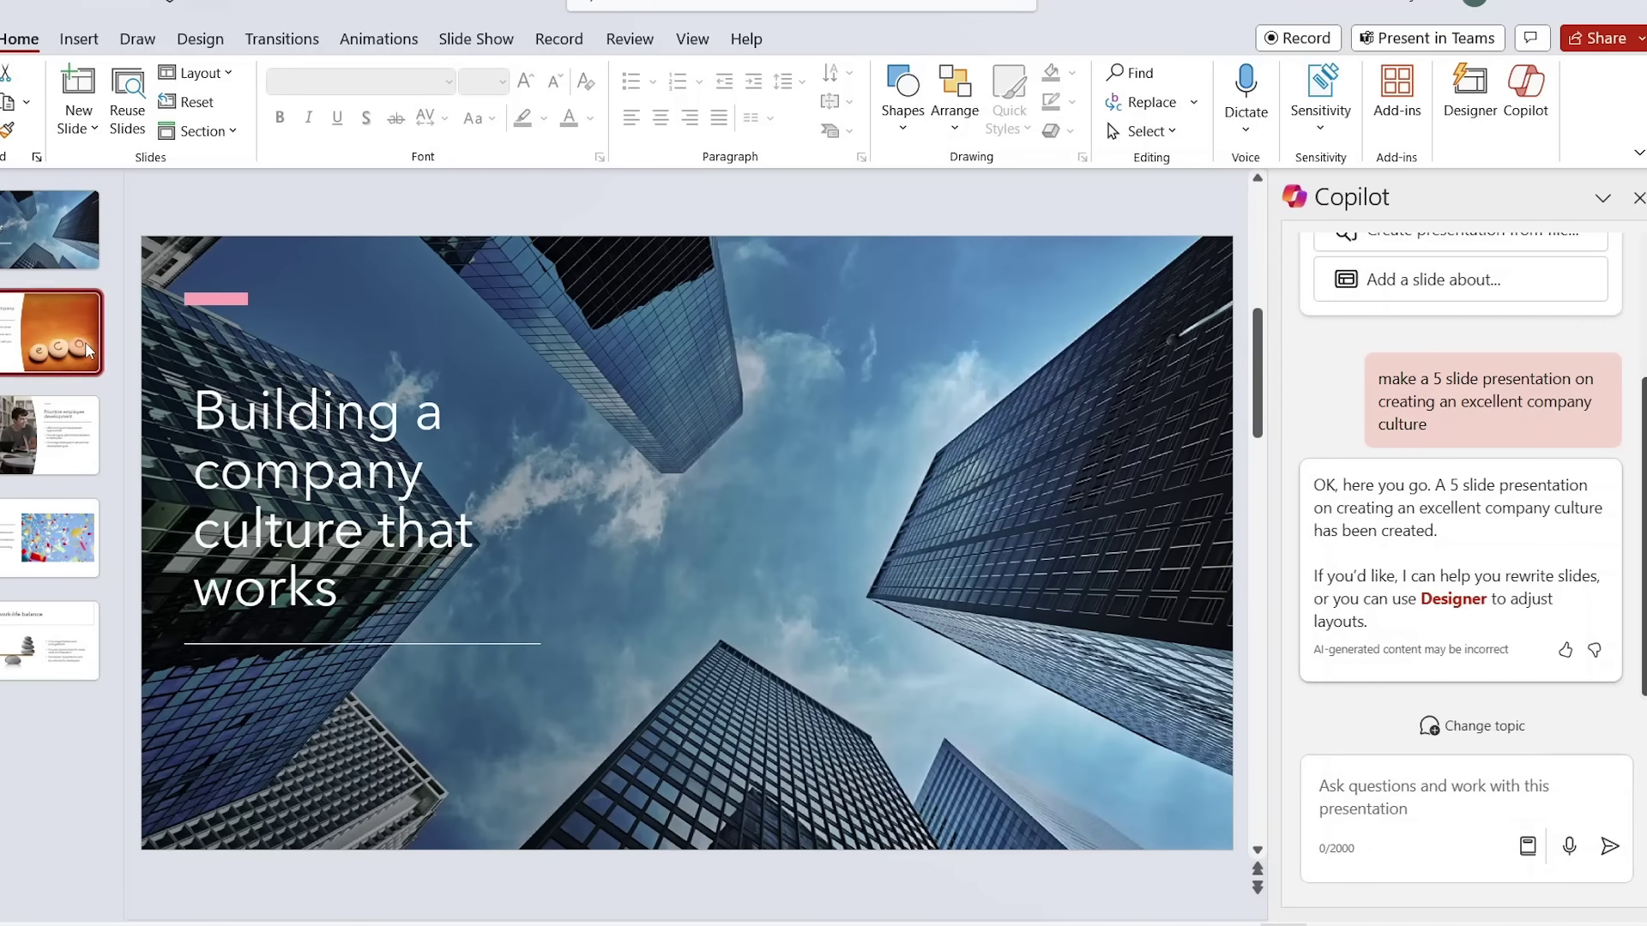
{"action": "key", "text": "Down"}
{"action": "key", "text": "Down"}
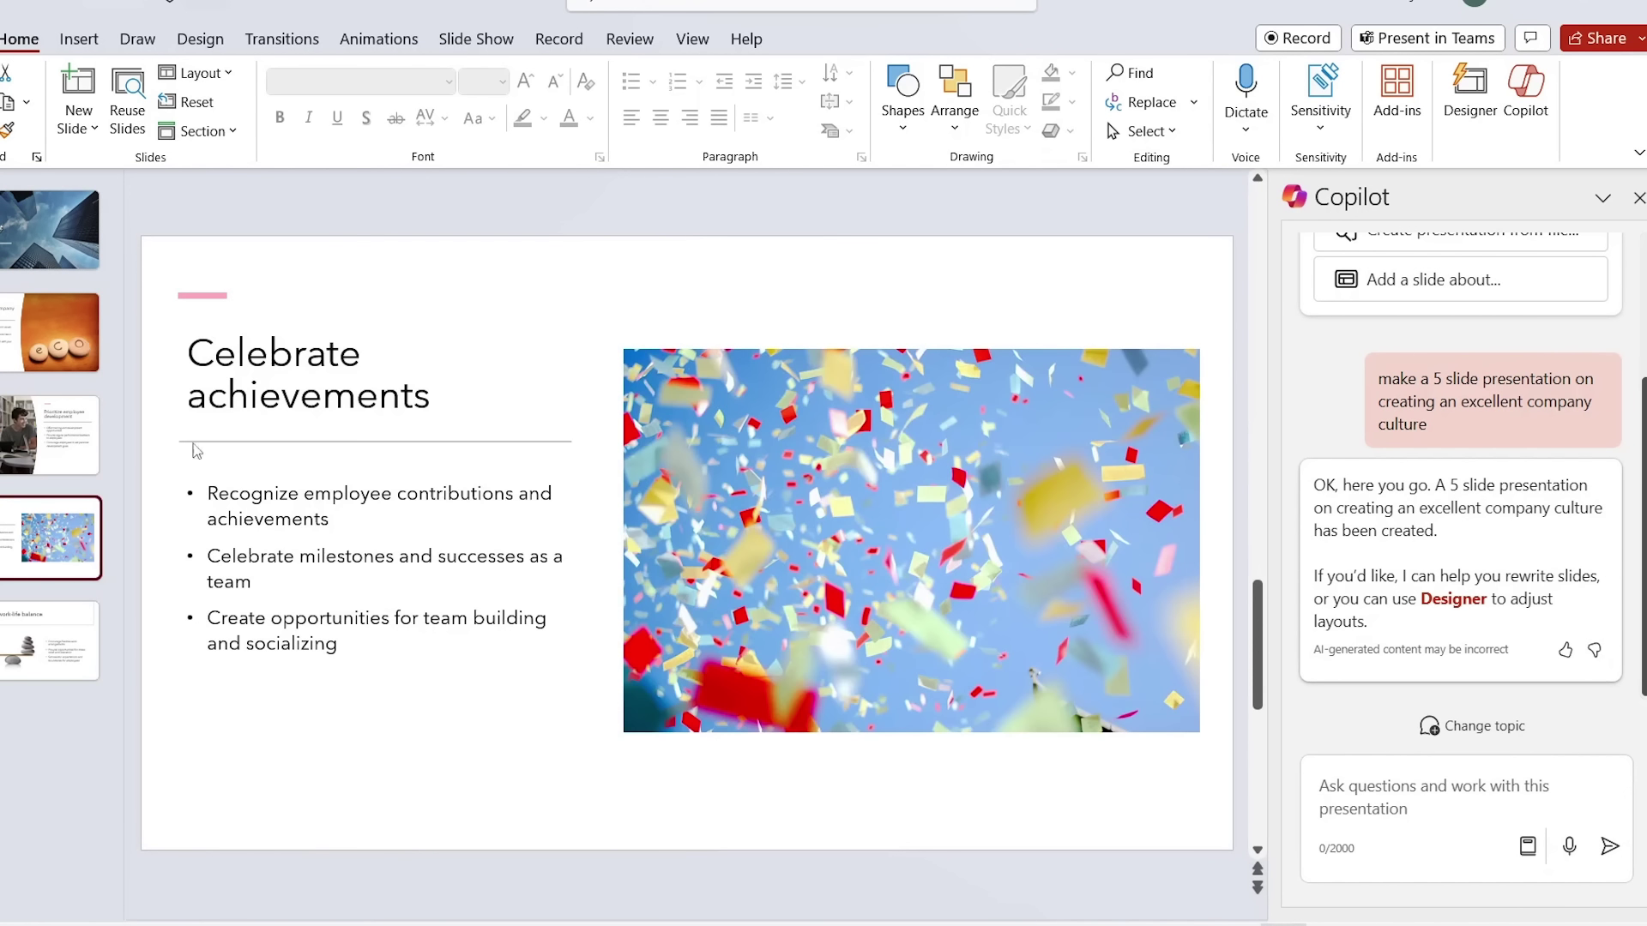
{"action": "left_click", "coordinate": [1213, 916]}
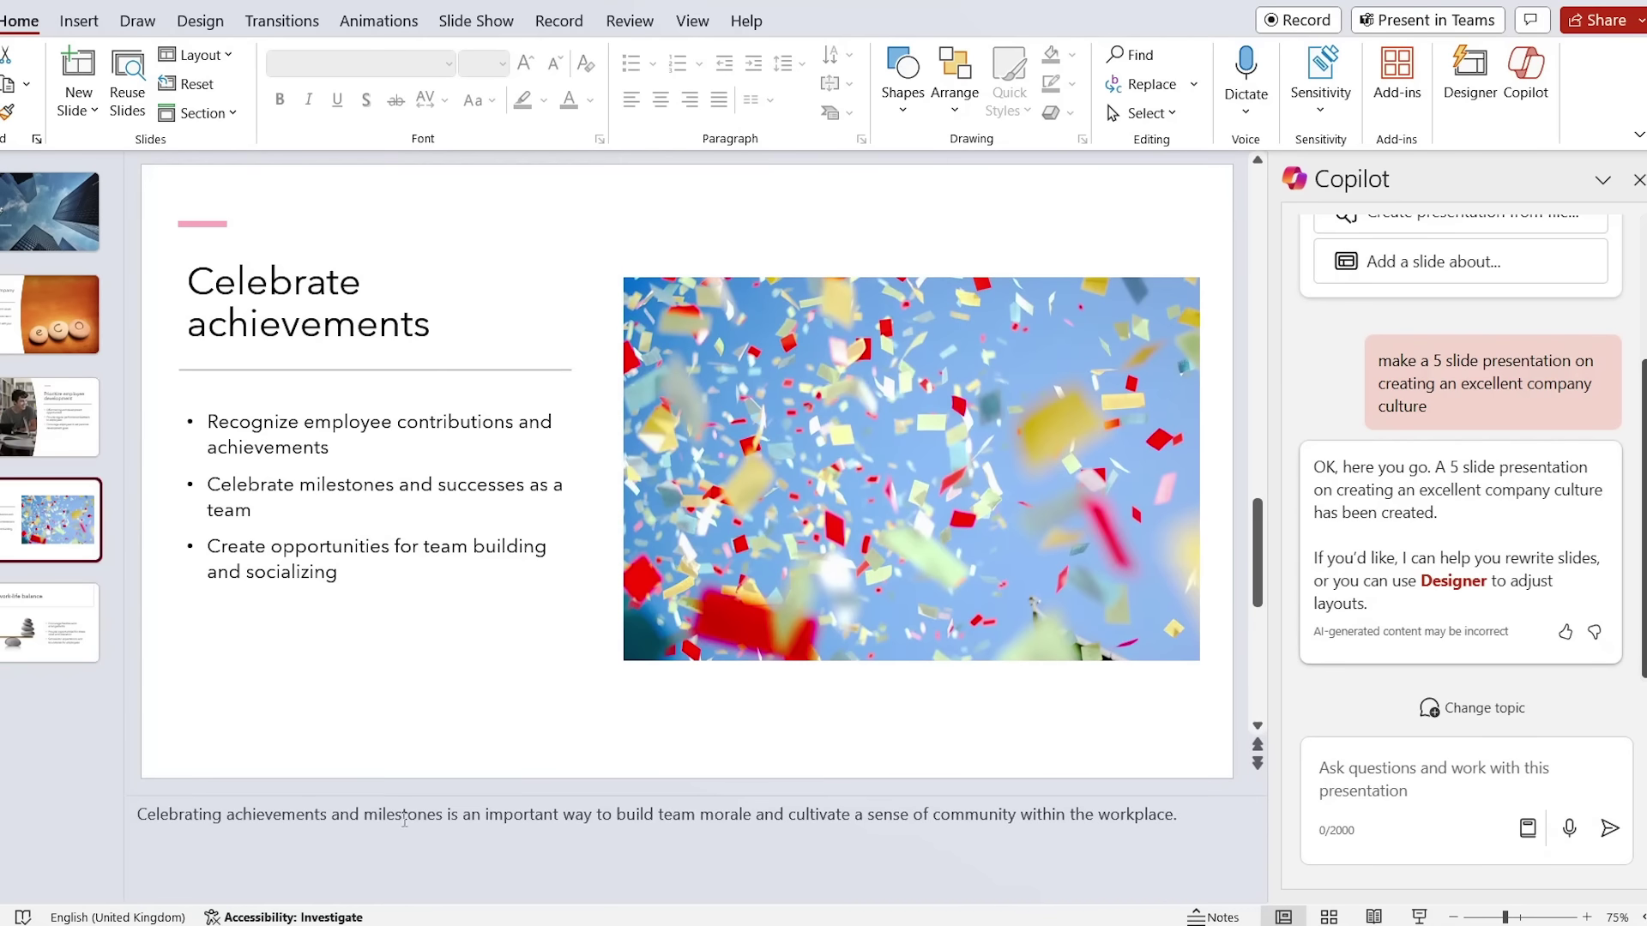
{"action": "left_click", "coordinate": [219, 810]}
{"action": "triple_click", "coordinate": [218, 811]}
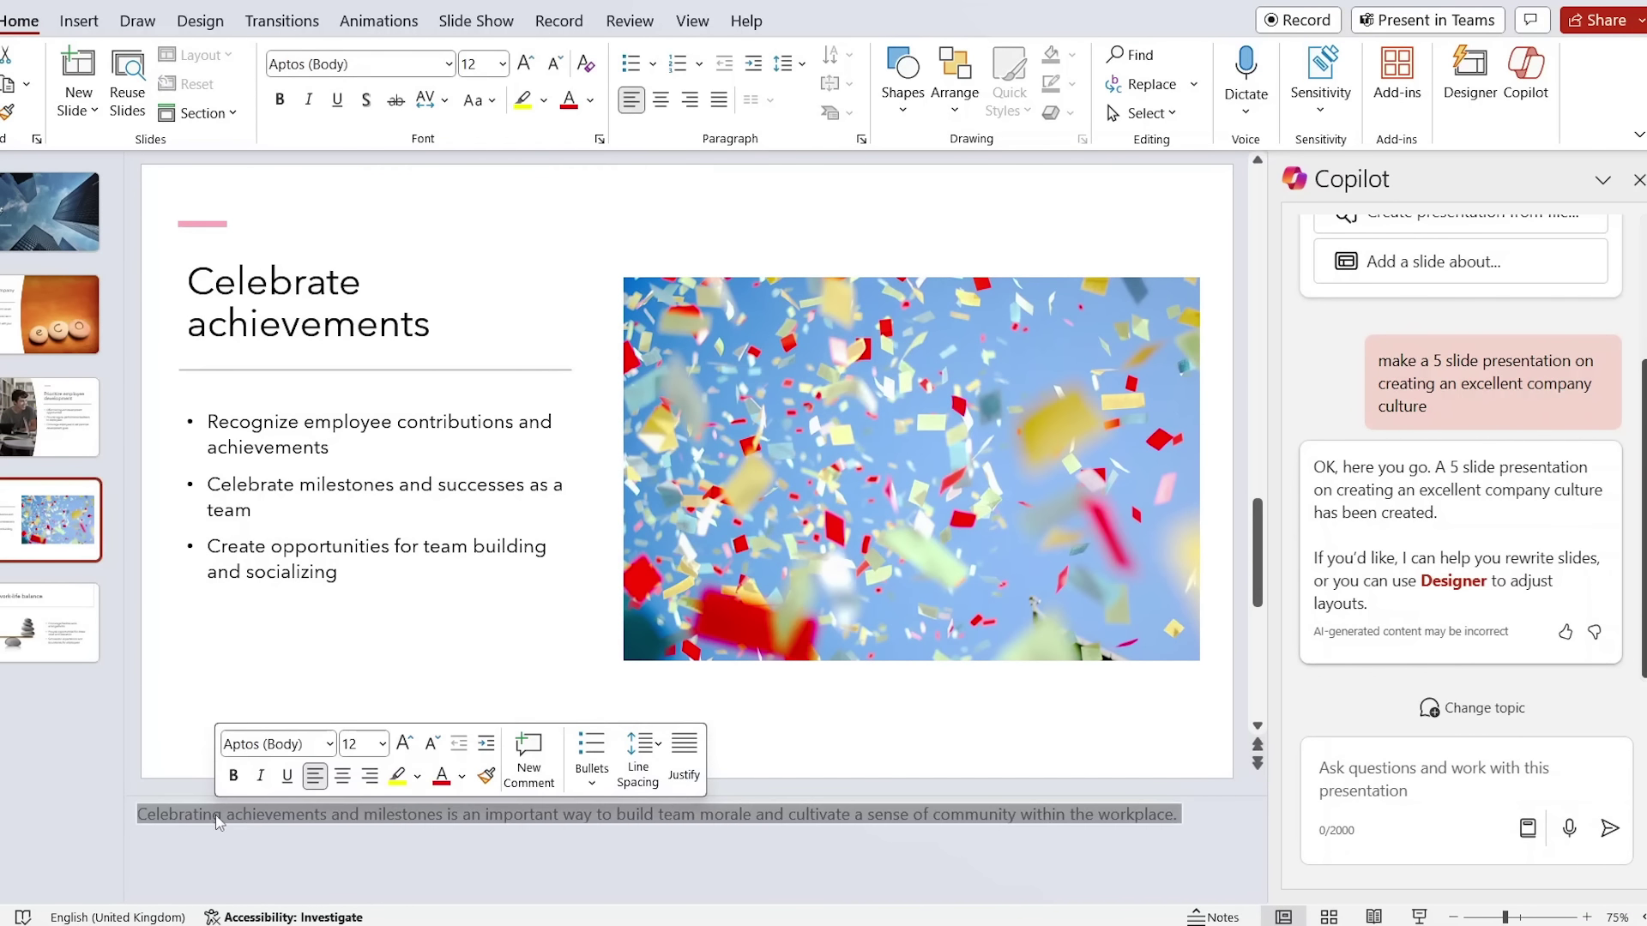
{"action": "key", "text": "End"}
{"action": "left_click", "coordinate": [26, 350]}
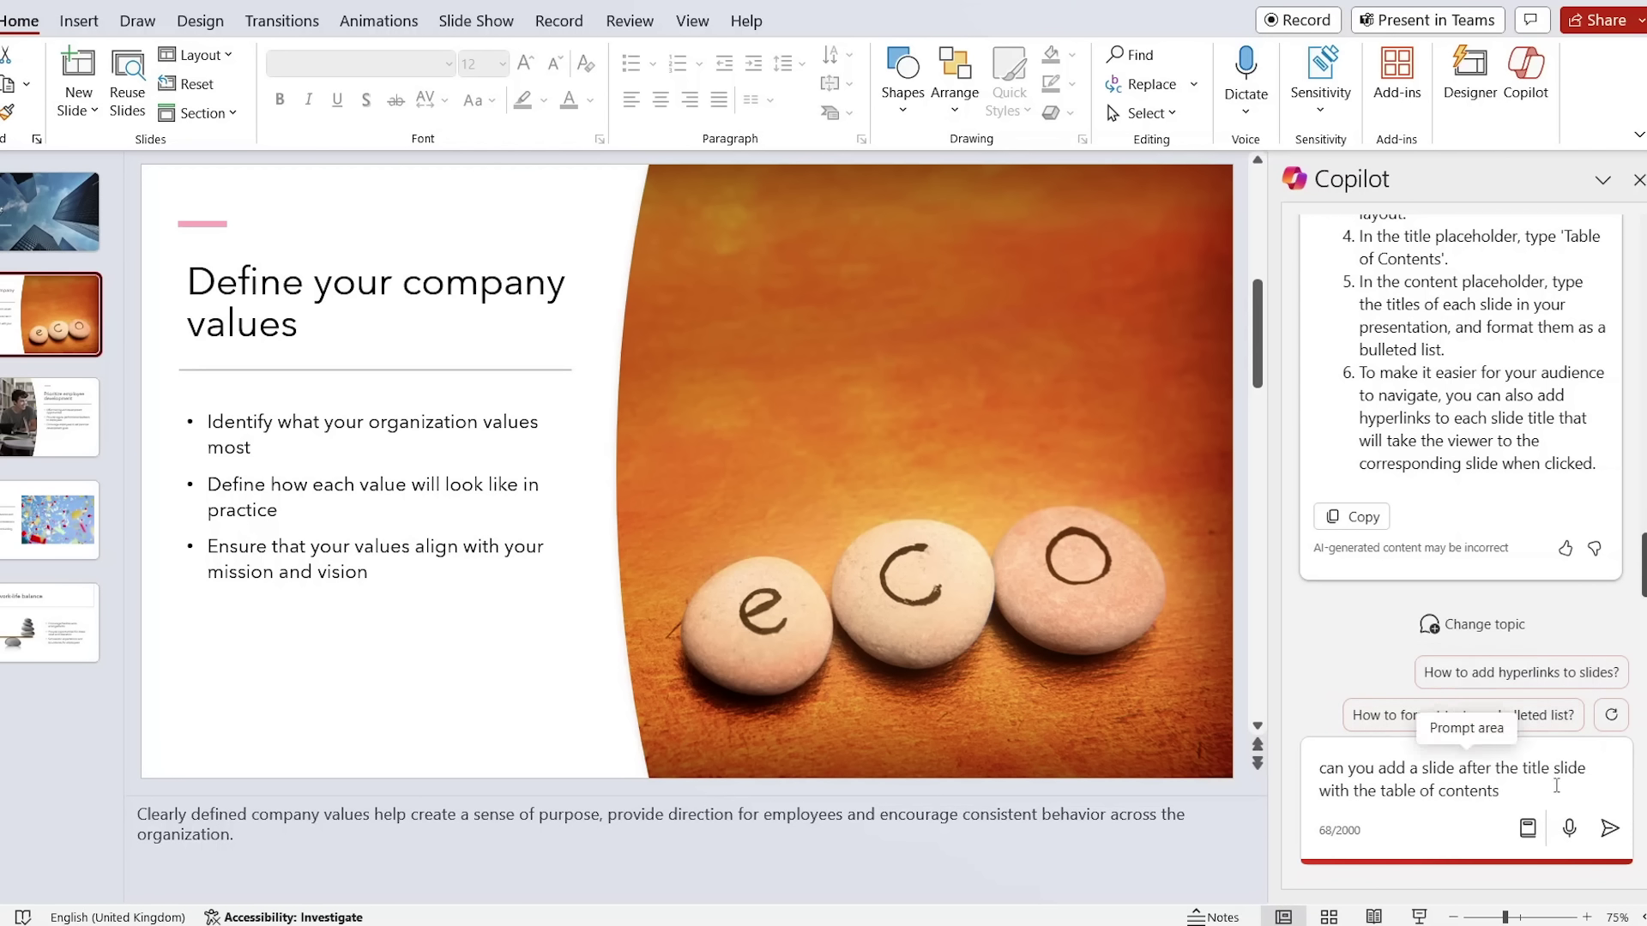
Step: Have Copilot add a table of contents slide and review it
{"action": "key", "text": "Return"}
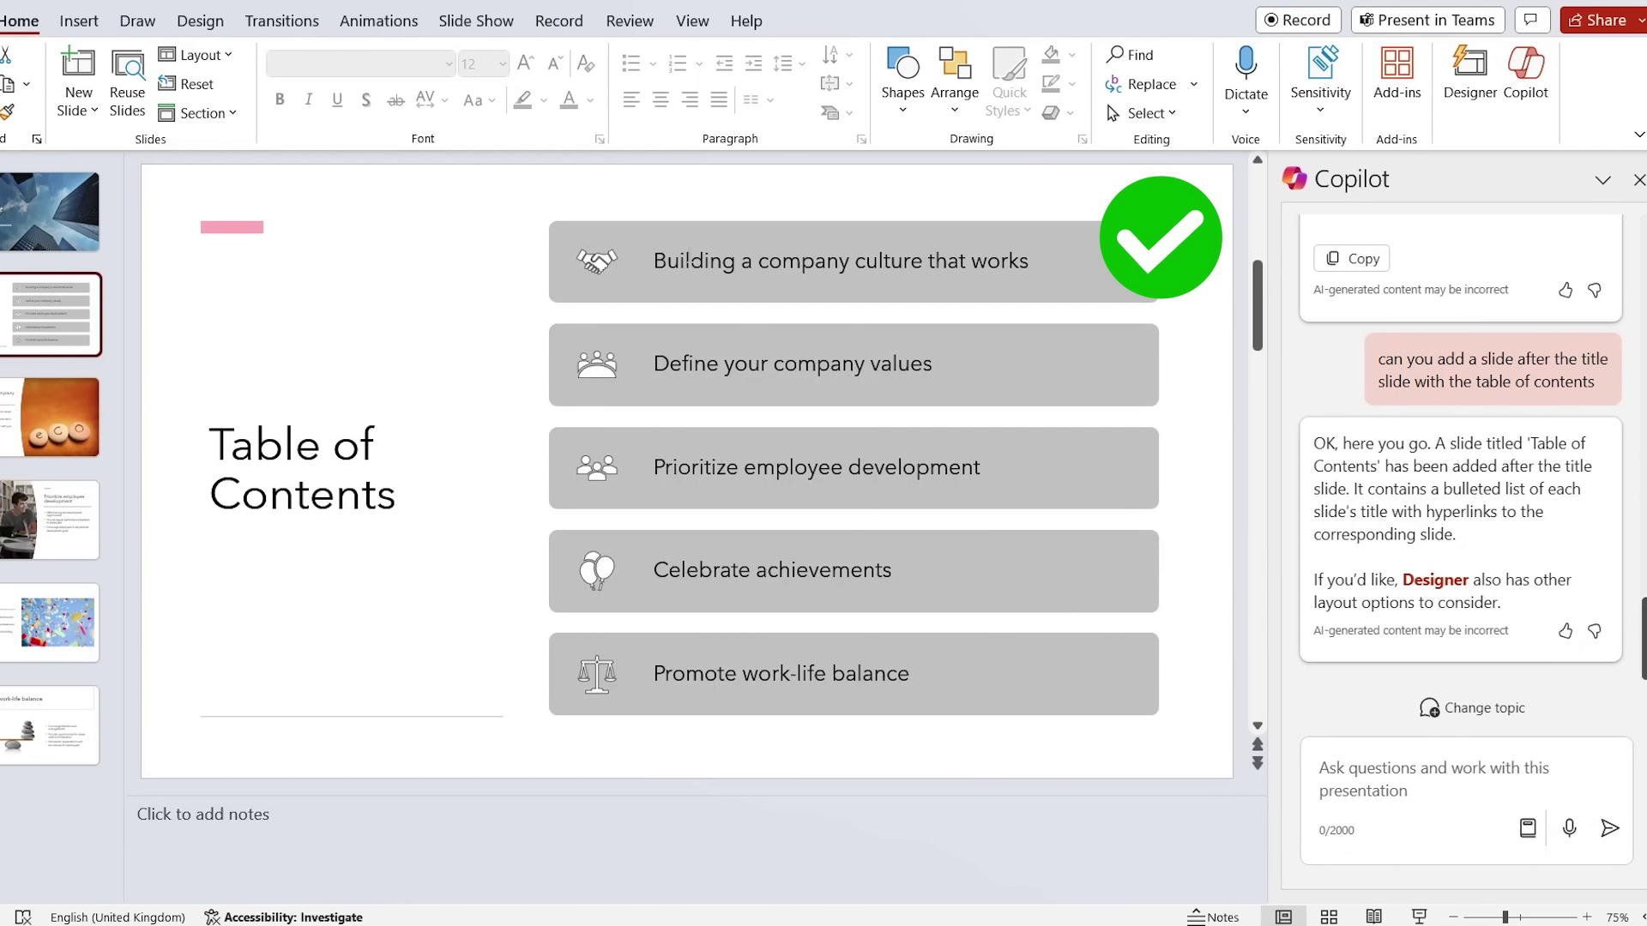
{"action": "scroll", "coordinate": [464, 358], "scroll_direction": "down", "scroll_amount": 1}
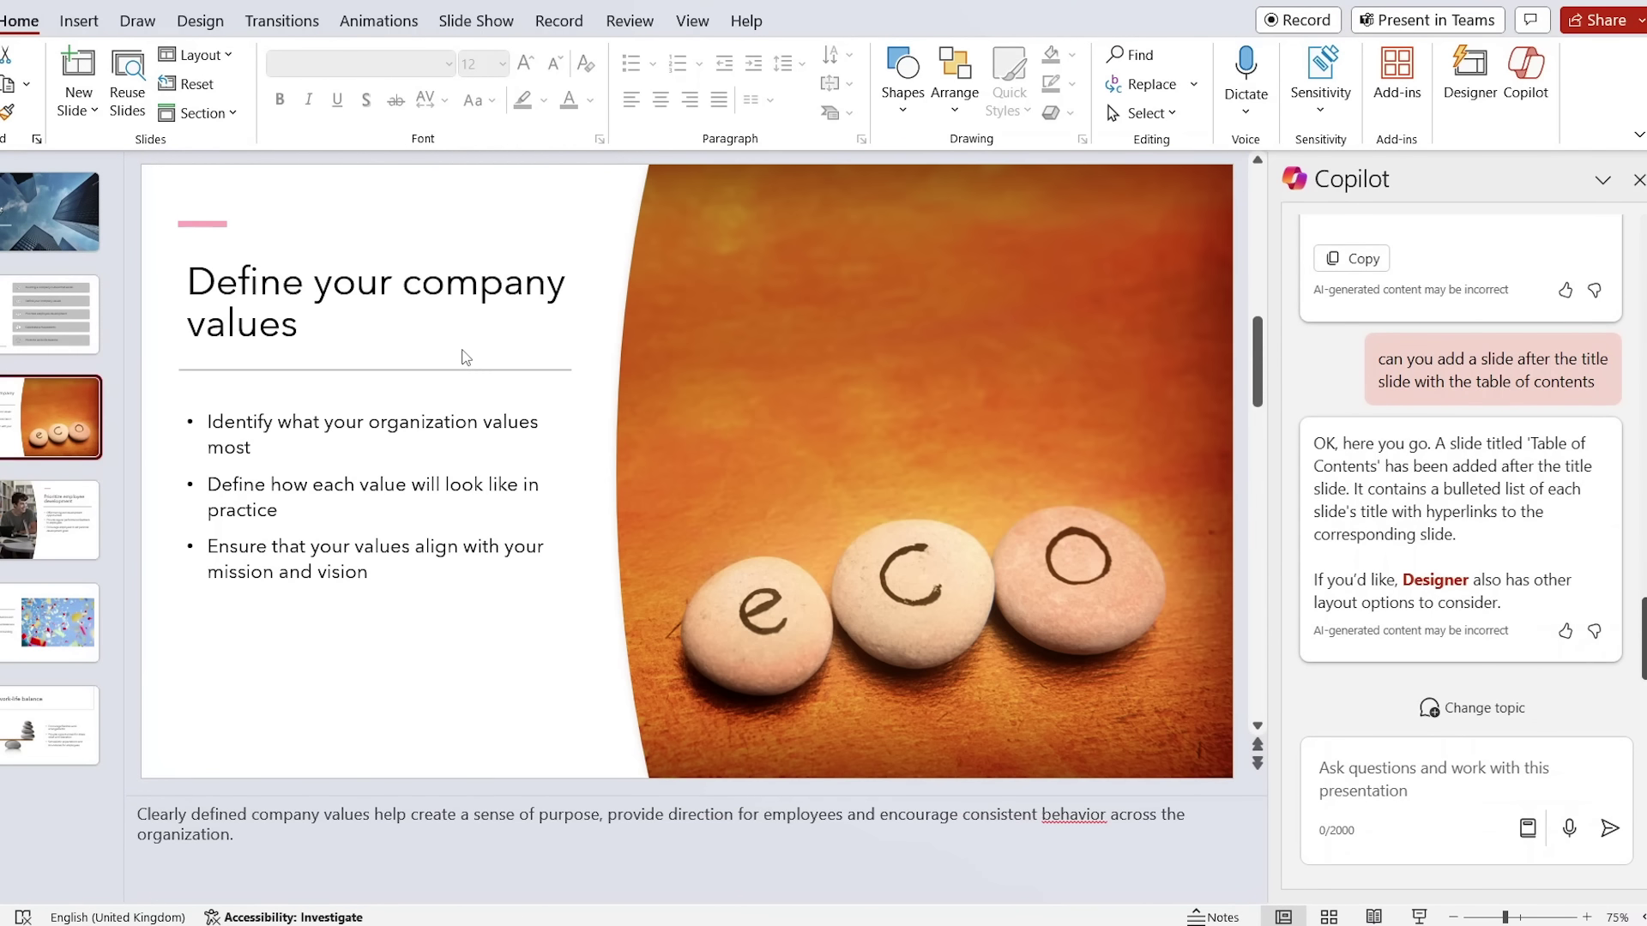
{"action": "scroll", "coordinate": [464, 358], "scroll_direction": "up", "scroll_amount": 1}
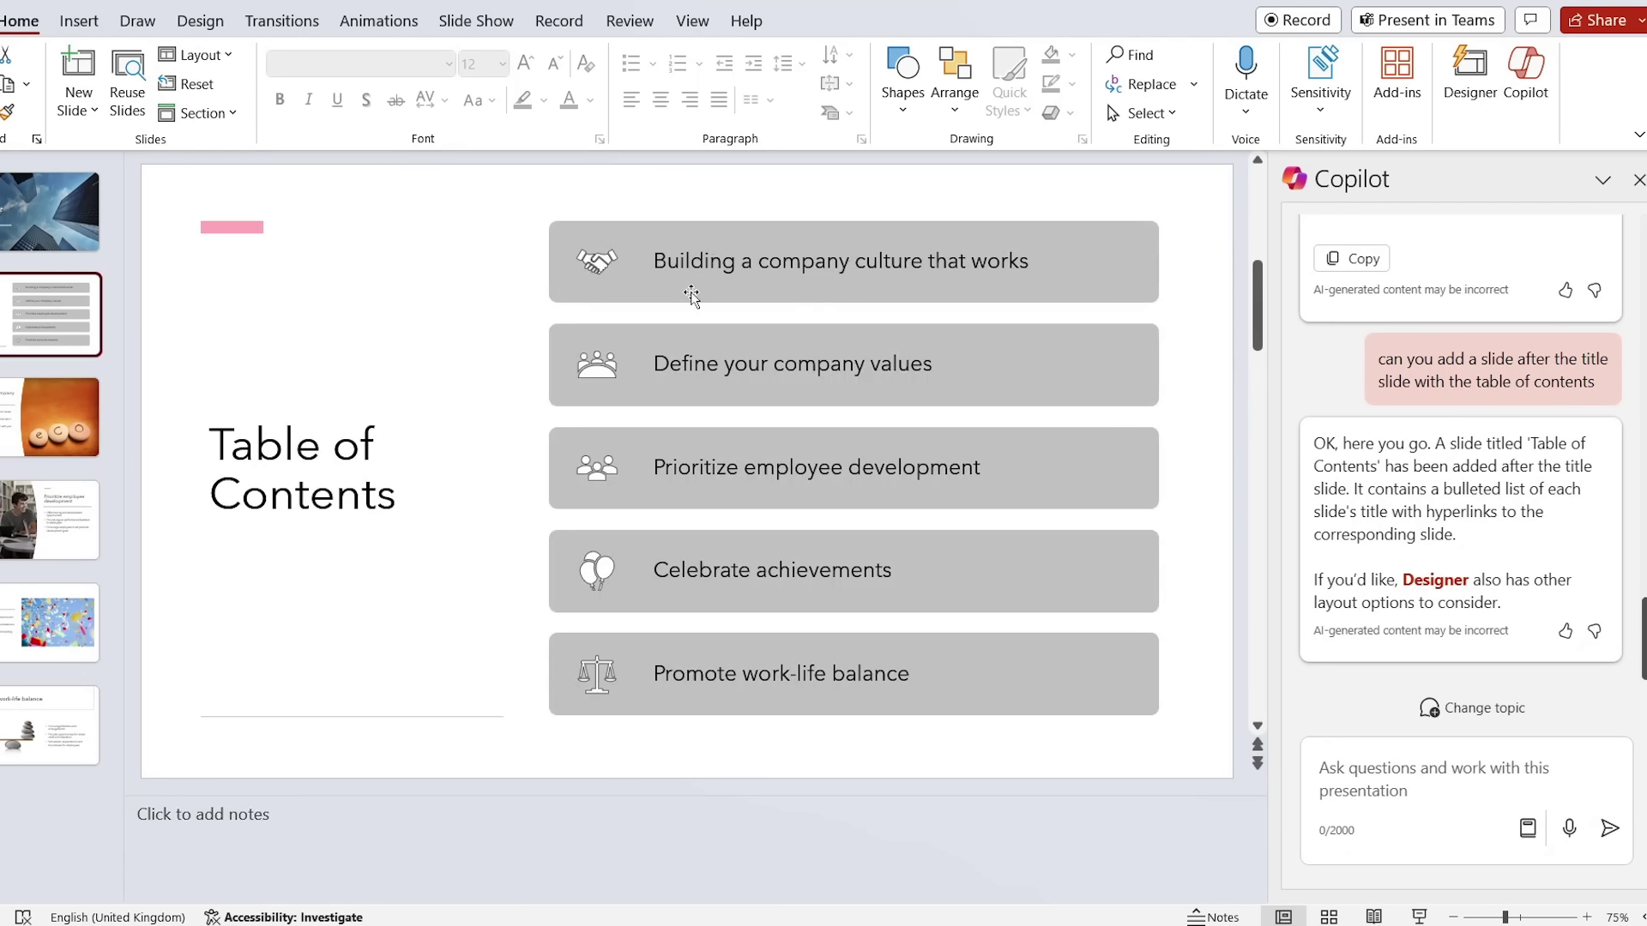
{"action": "scroll", "coordinate": [687, 290], "scroll_direction": "up", "scroll_amount": 1}
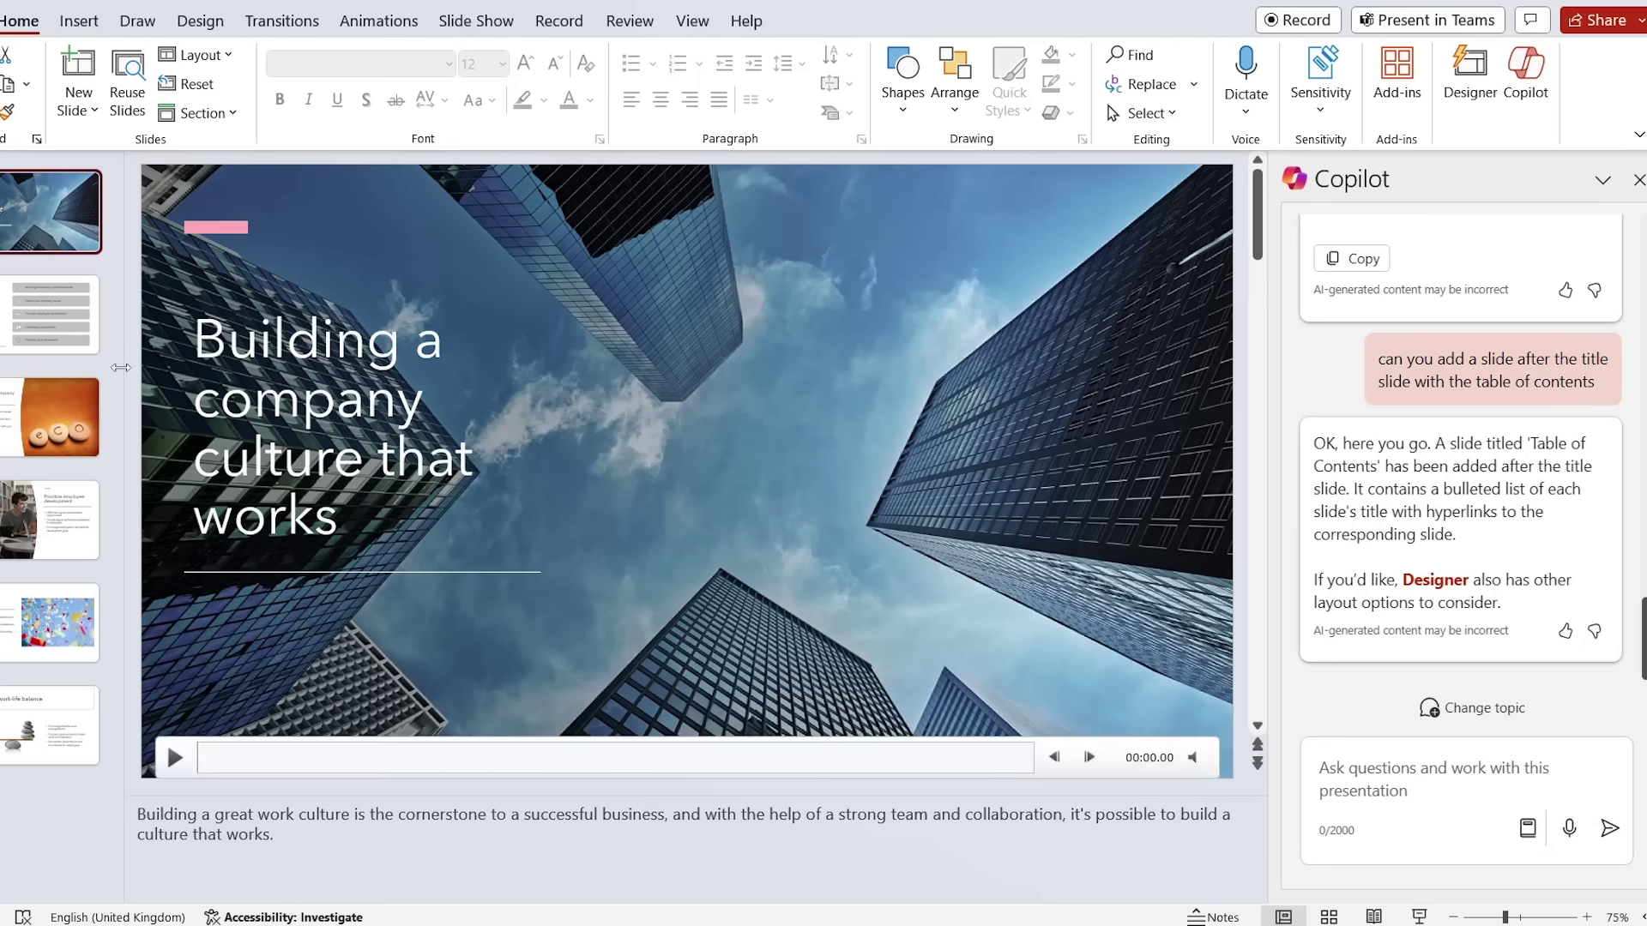
{"action": "left_click", "coordinate": [52, 326]}
Step: Ask Copilot 'what are the 3 main takeaways from the presentation' and read its reply
{"action": "left_click", "coordinate": [51, 425]}
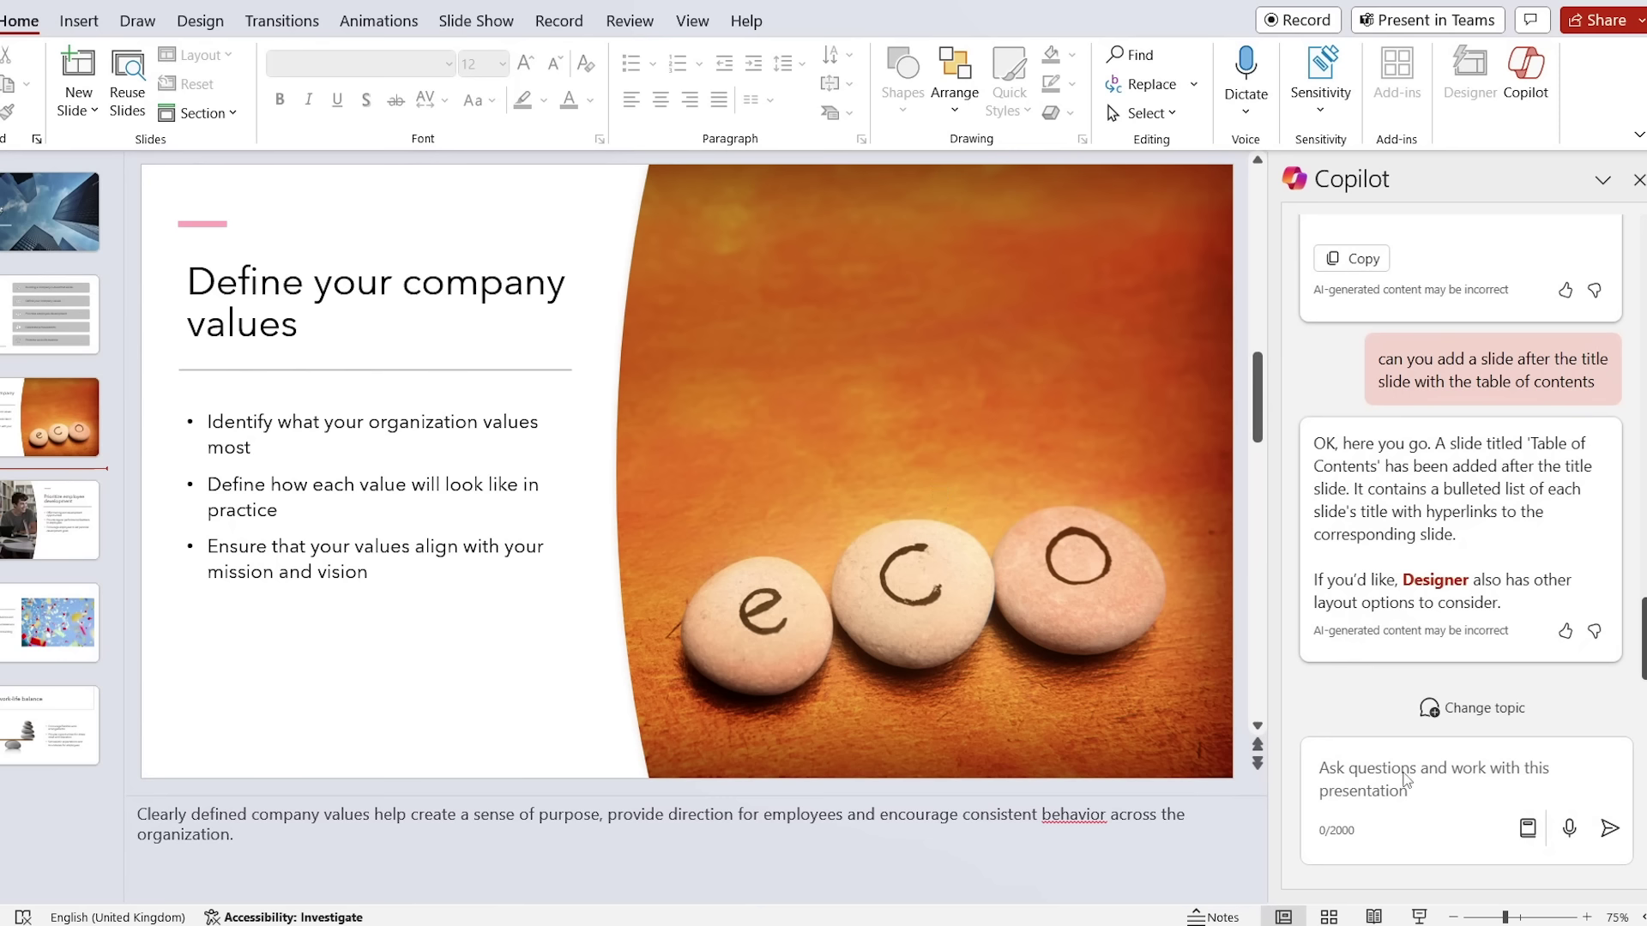
{"action": "left_click", "coordinate": [1404, 778]}
{"action": "type", "text": "what "}
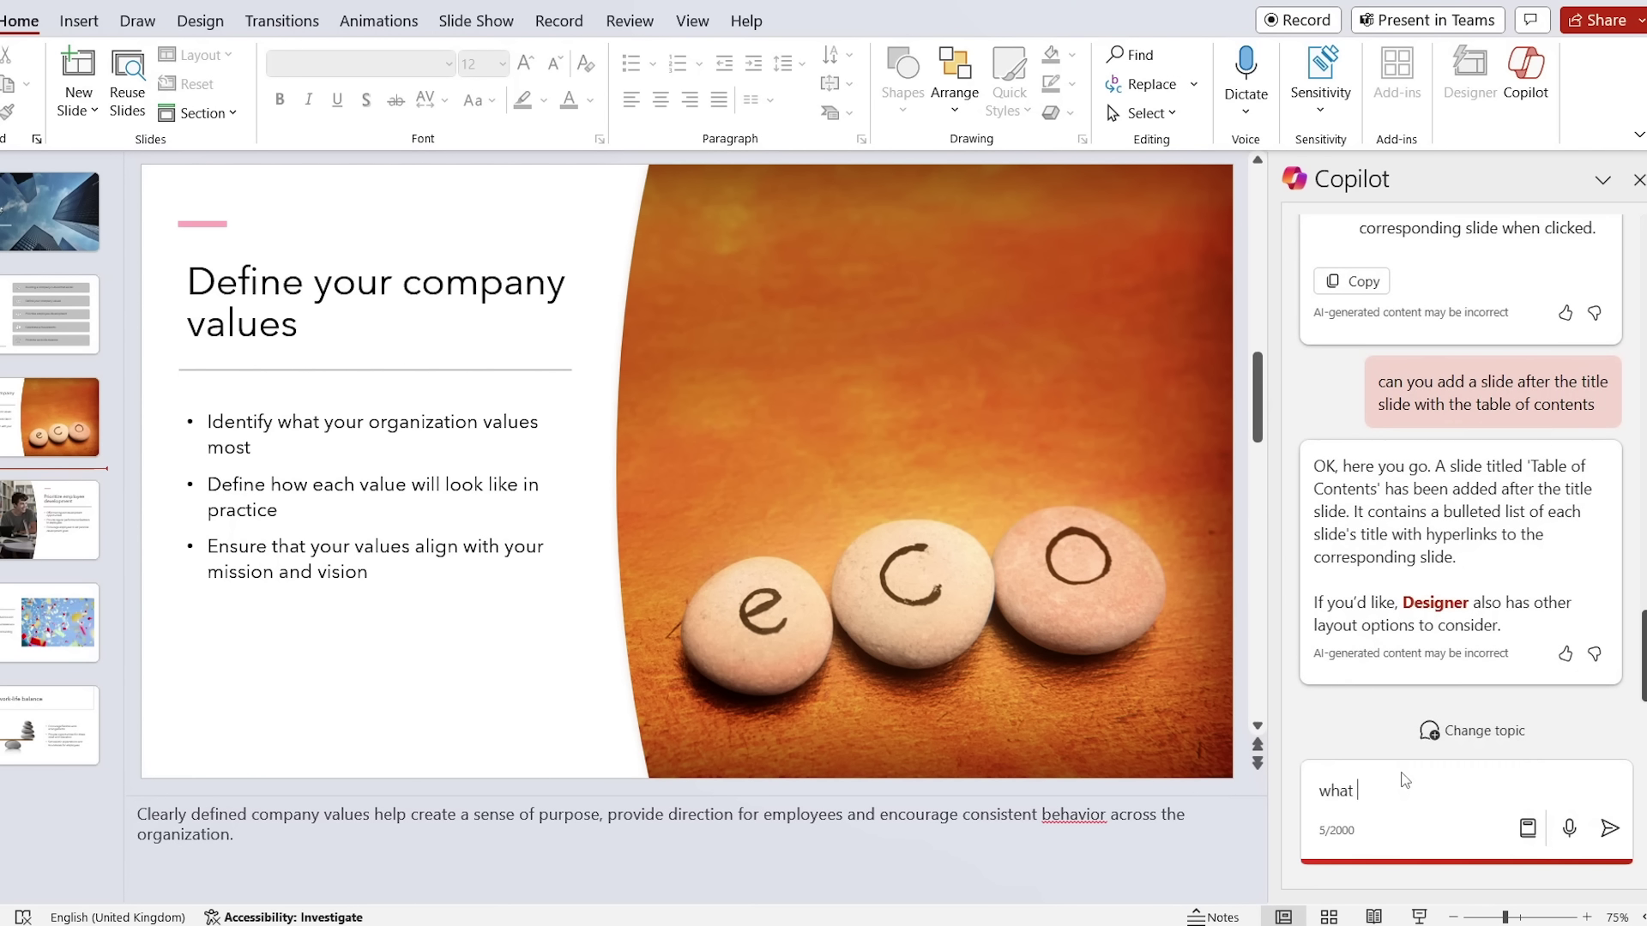
{"action": "type", "text": "are the 3 main takeaways from the prese"}
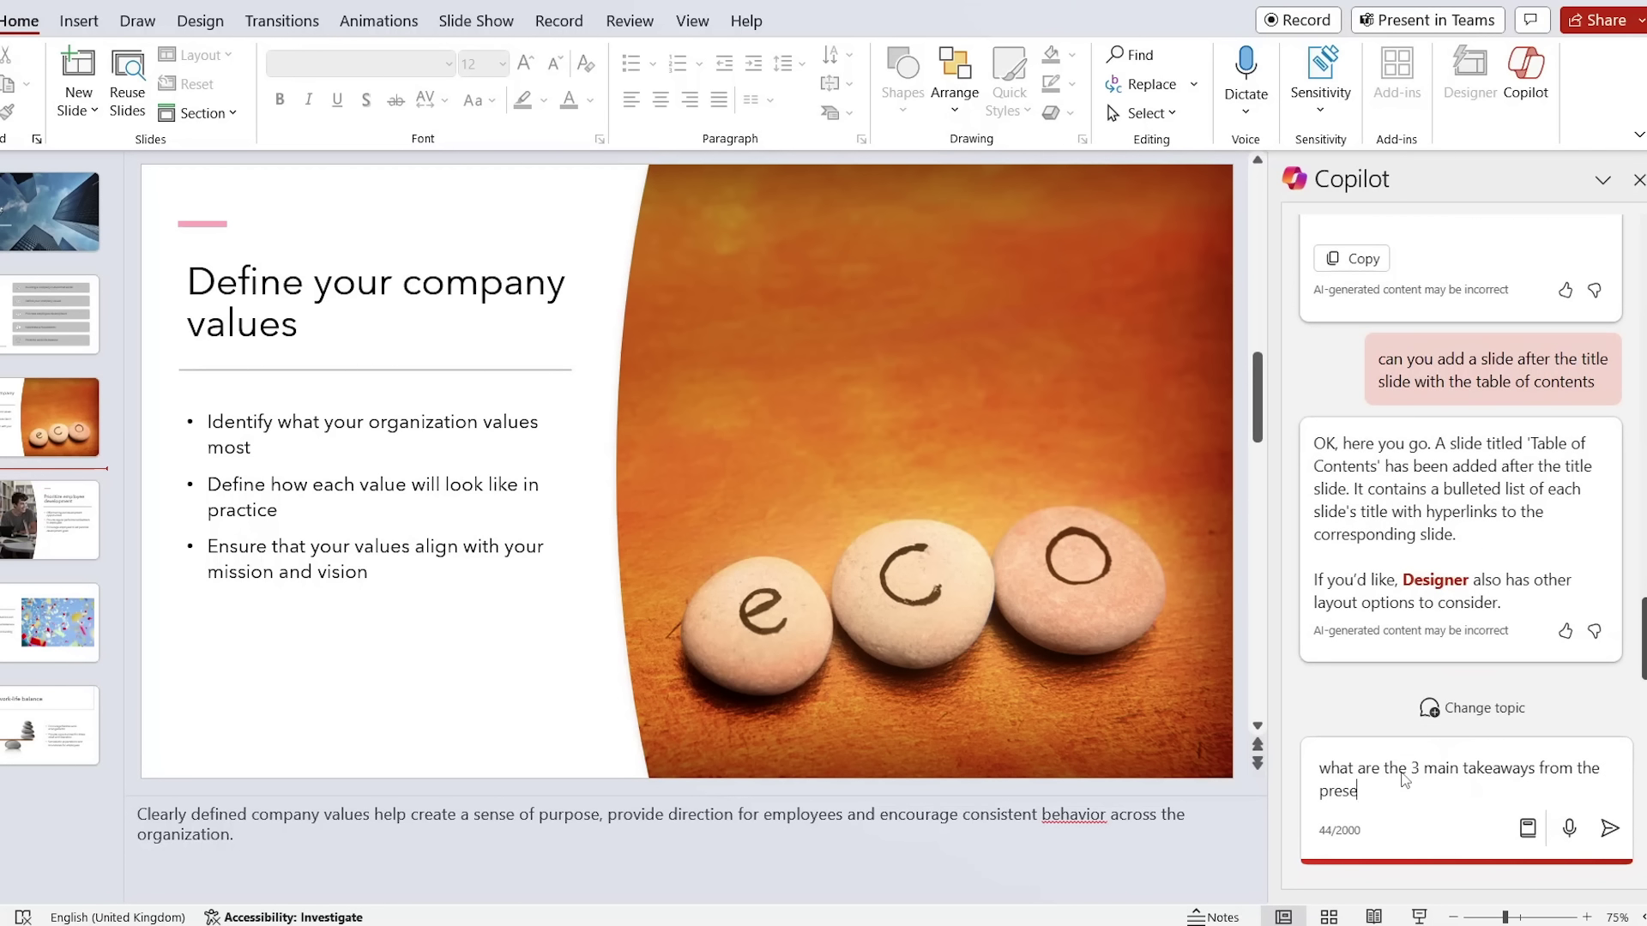
{"action": "type", "text": "ntation"}
{"action": "key", "text": "Return"}
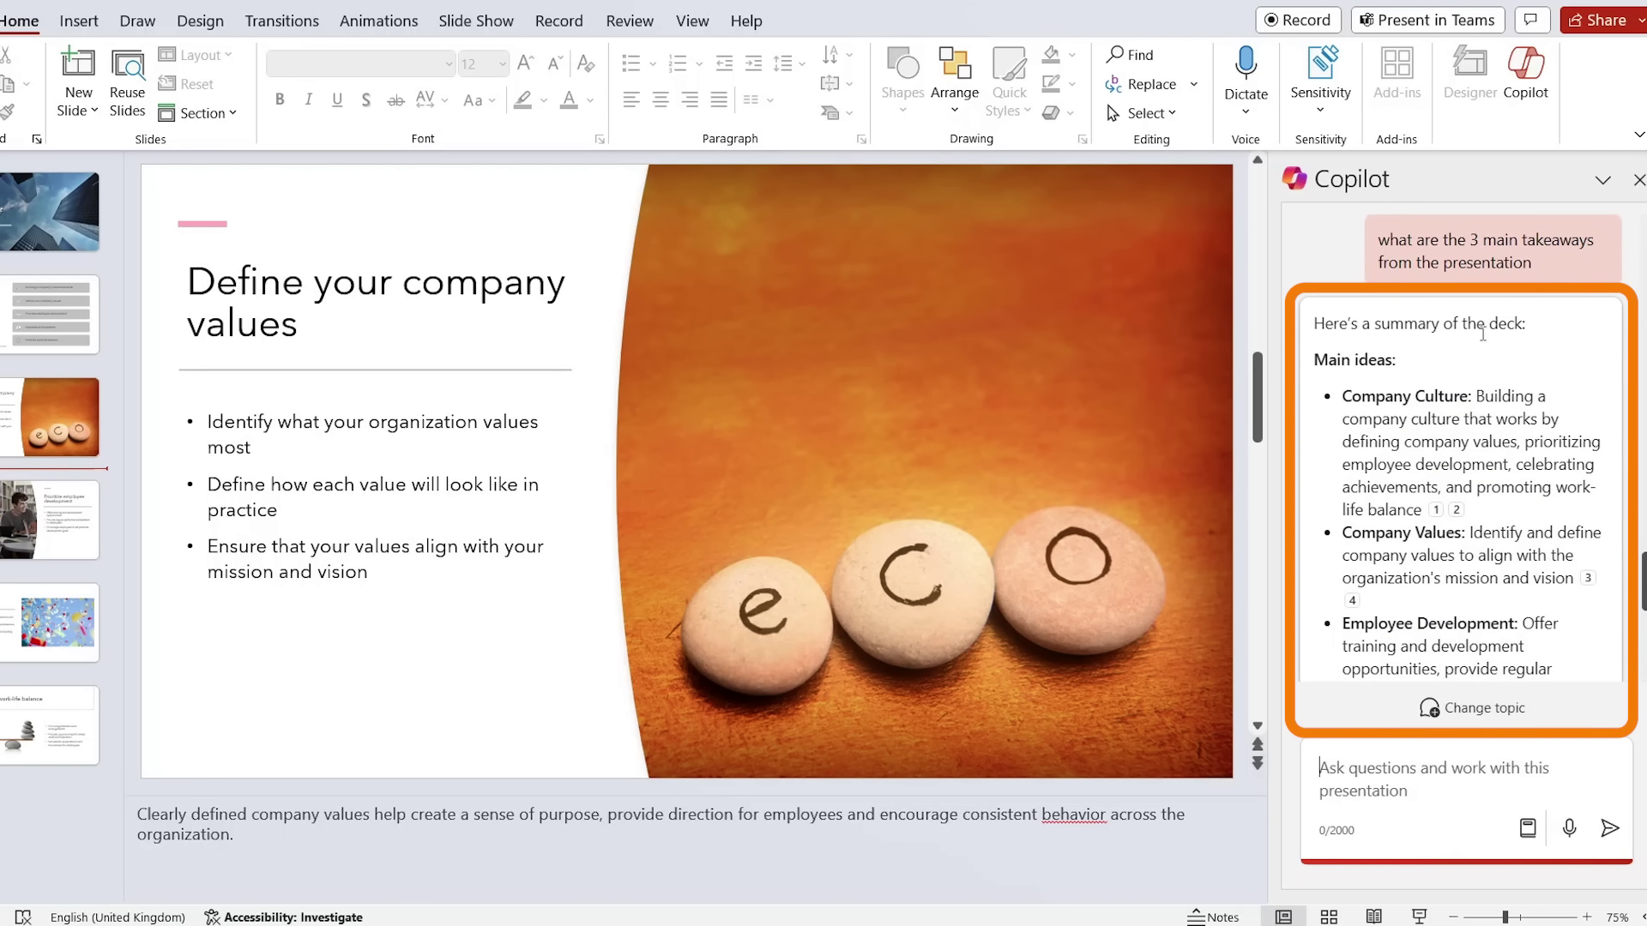
{"action": "scroll", "coordinate": [1475, 343], "scroll_direction": "down", "scroll_amount": 3}
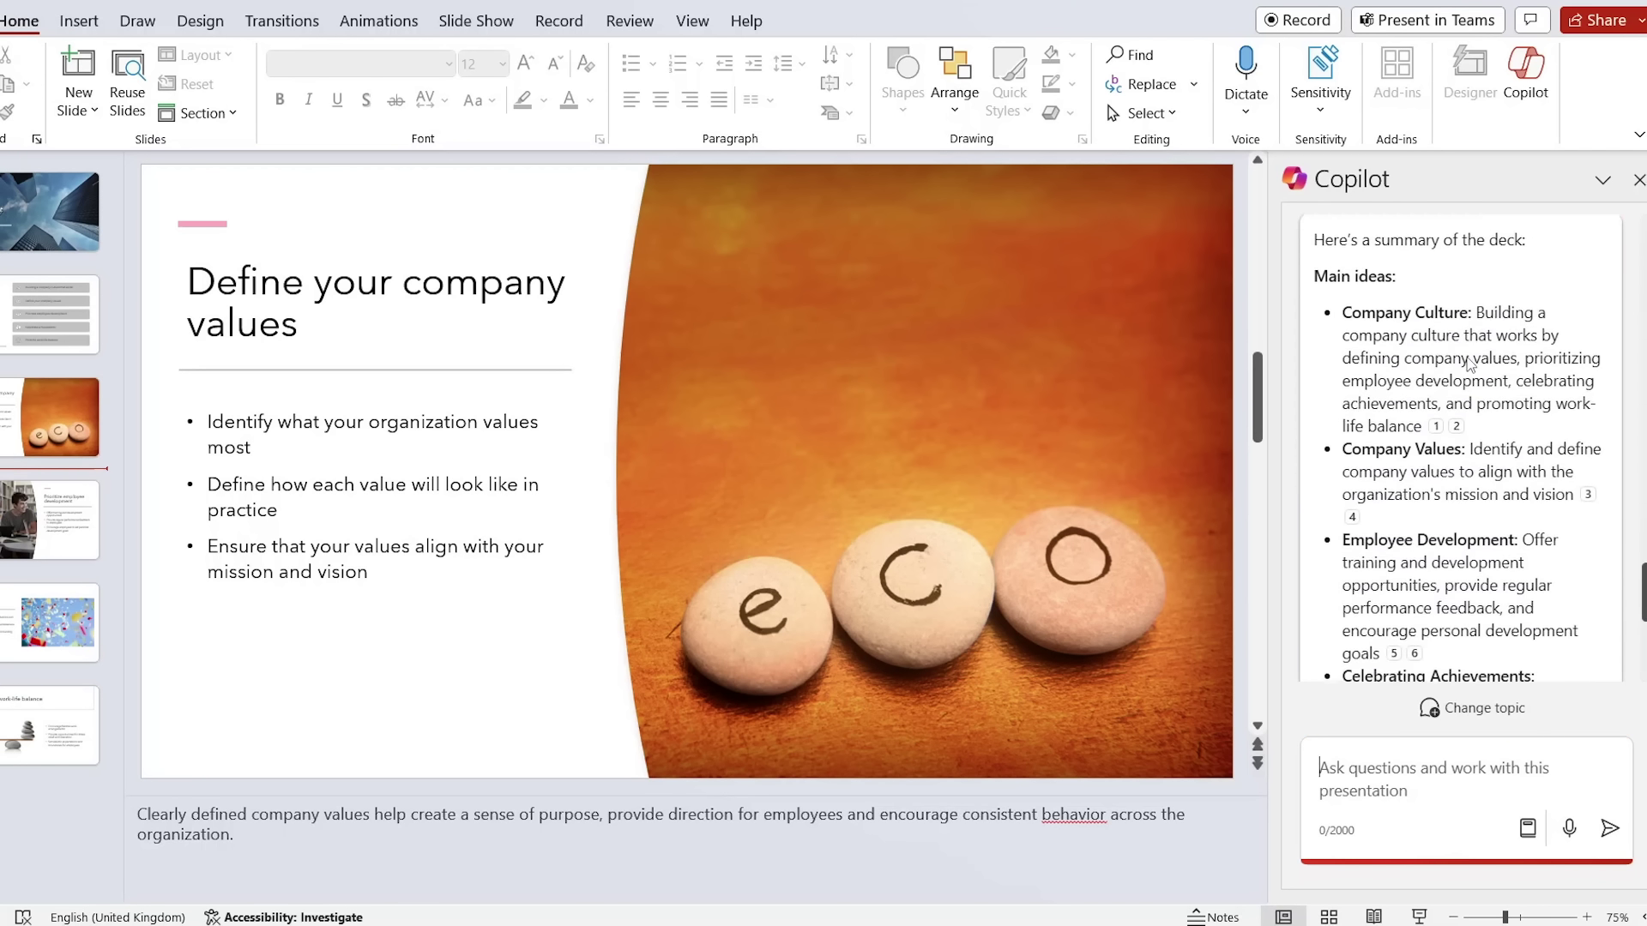
{"action": "scroll", "coordinate": [1468, 364], "scroll_direction": "down", "scroll_amount": 5}
{"action": "scroll", "coordinate": [1469, 363], "scroll_direction": "up", "scroll_amount": 3}
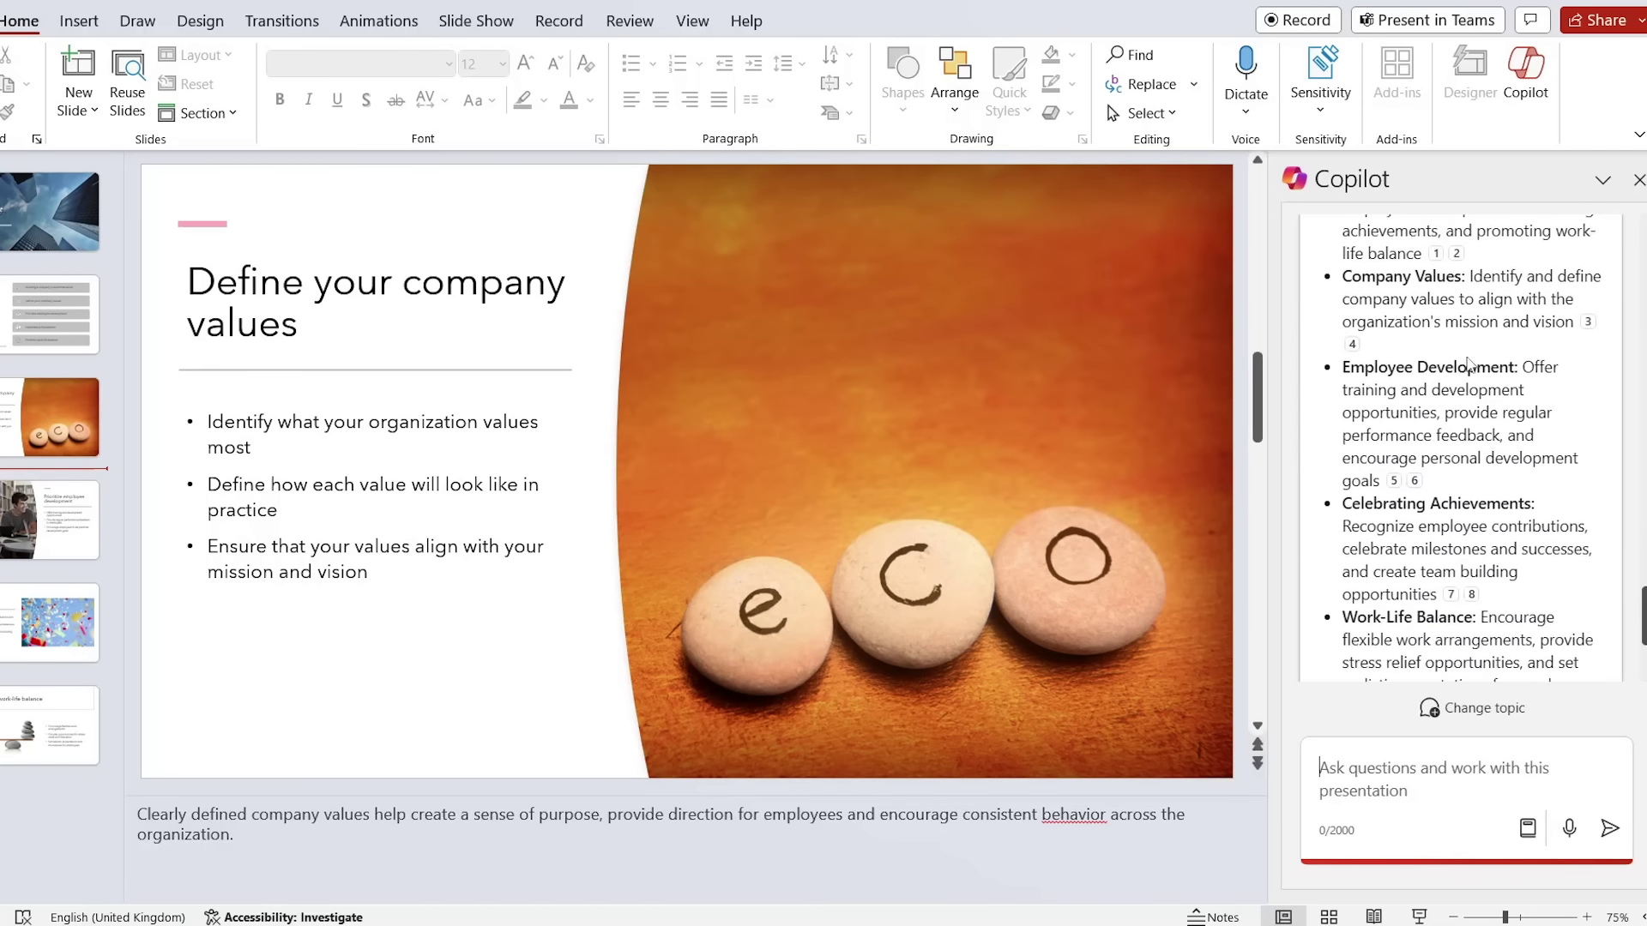
{"action": "scroll", "coordinate": [1469, 365], "scroll_direction": "up", "scroll_amount": 5}
{"action": "scroll", "coordinate": [1468, 364], "scroll_direction": "down", "scroll_amount": 1}
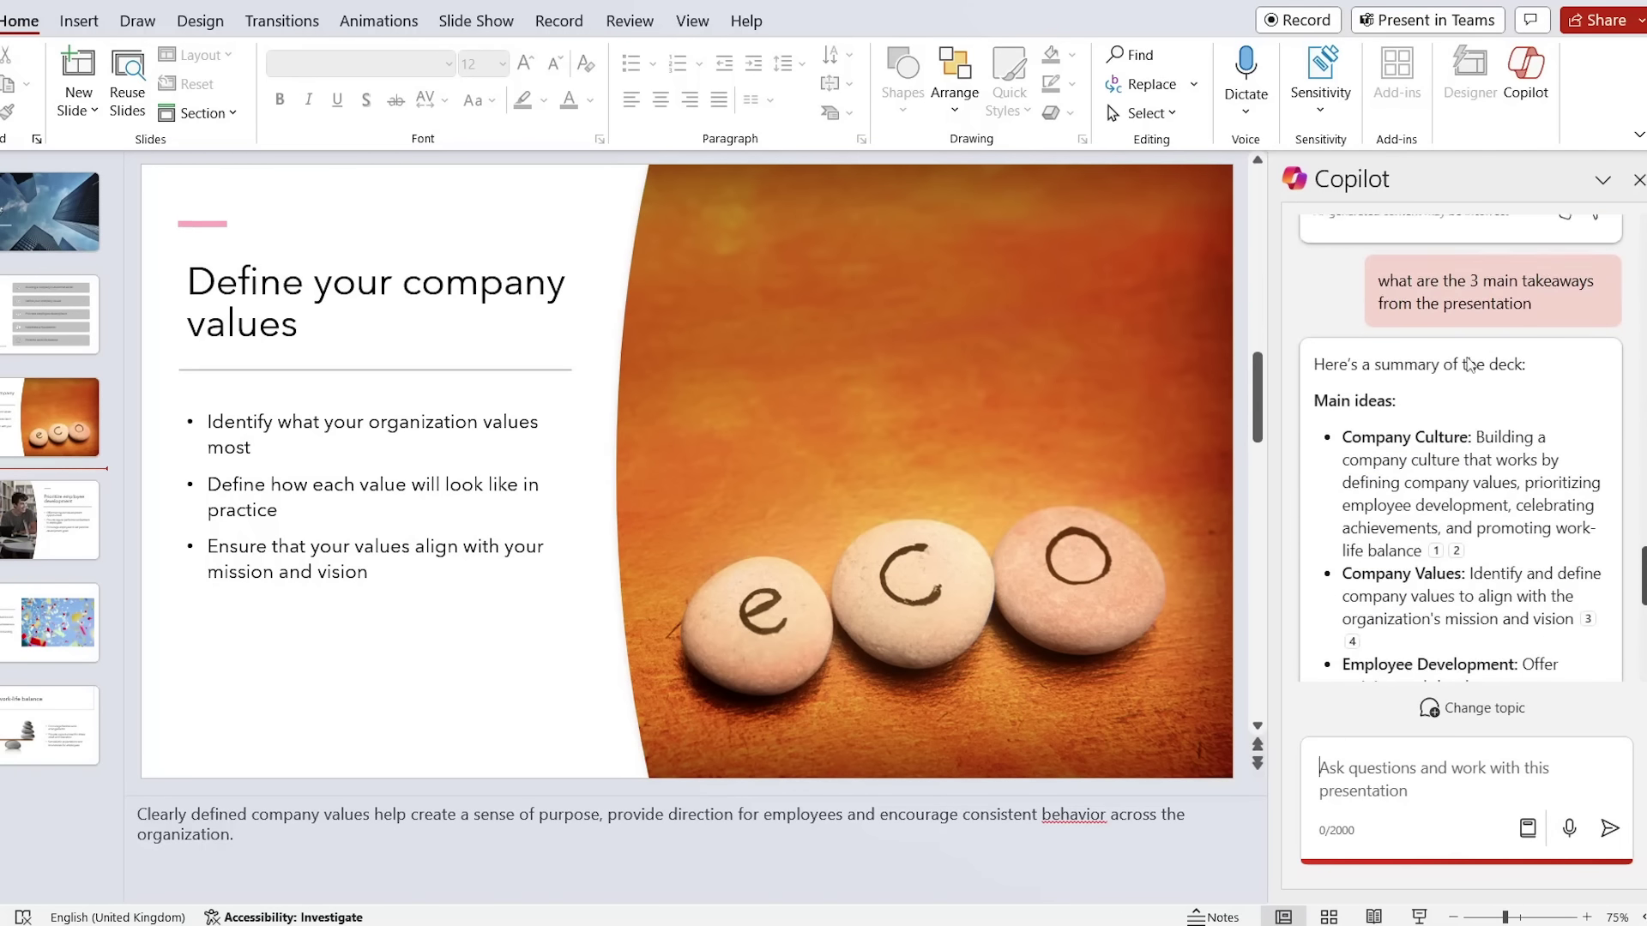
{"action": "scroll", "coordinate": [1469, 364], "scroll_direction": "down", "scroll_amount": 6}
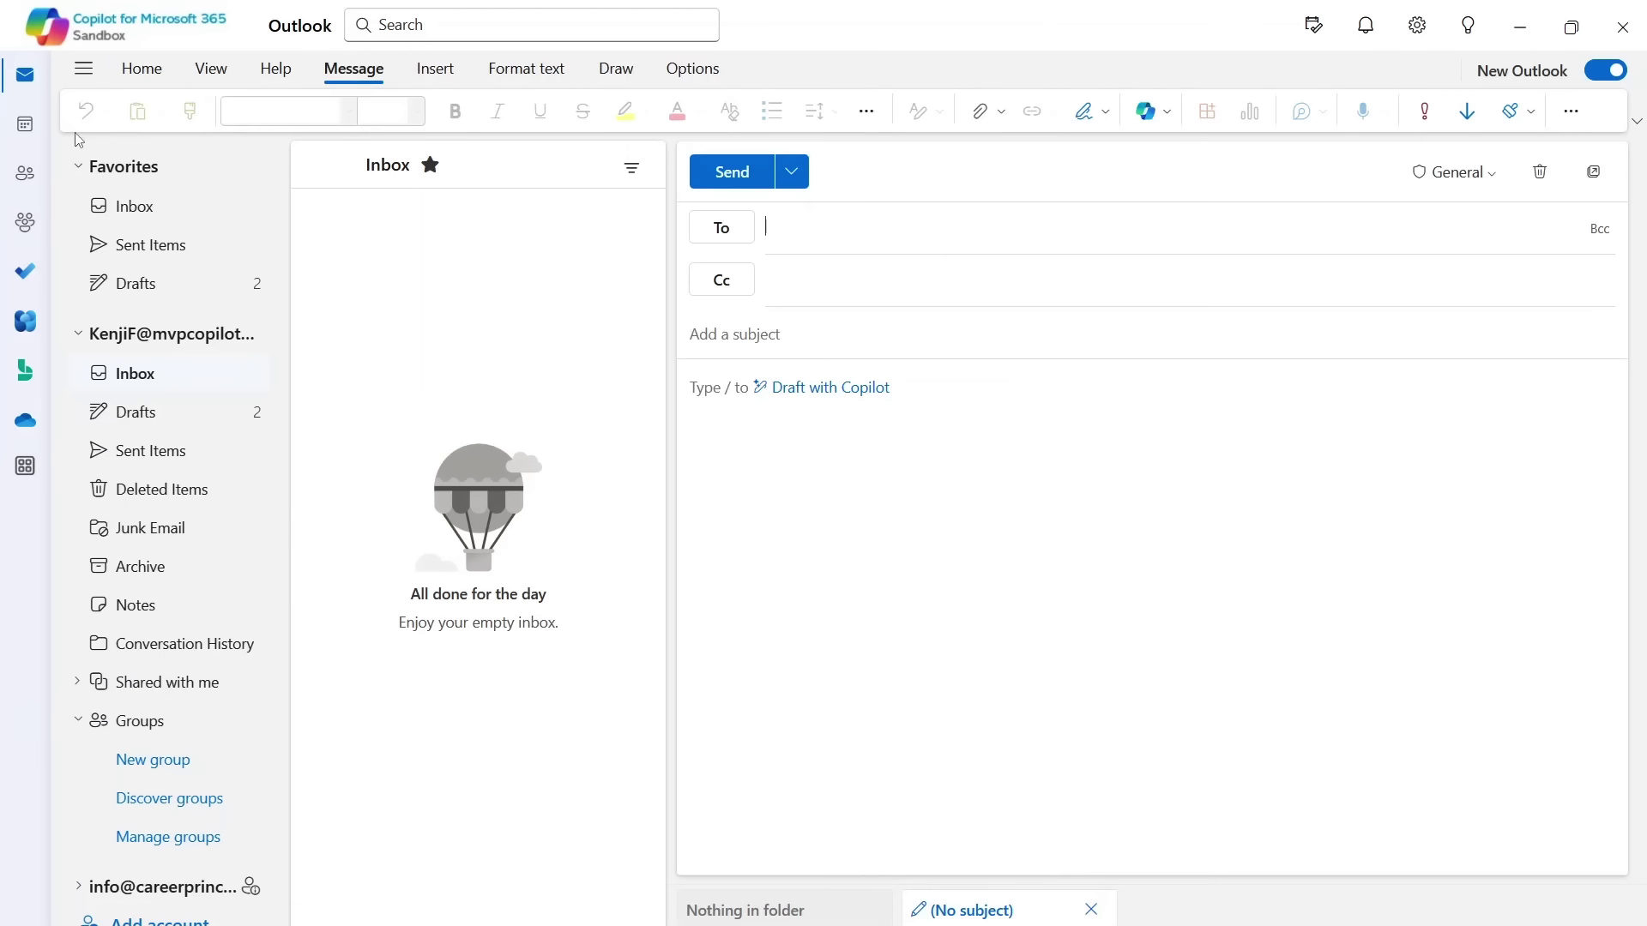
Step: Pop the new message out into its own window and open Draft with Copilot
{"action": "left_click", "coordinate": [1593, 171]}
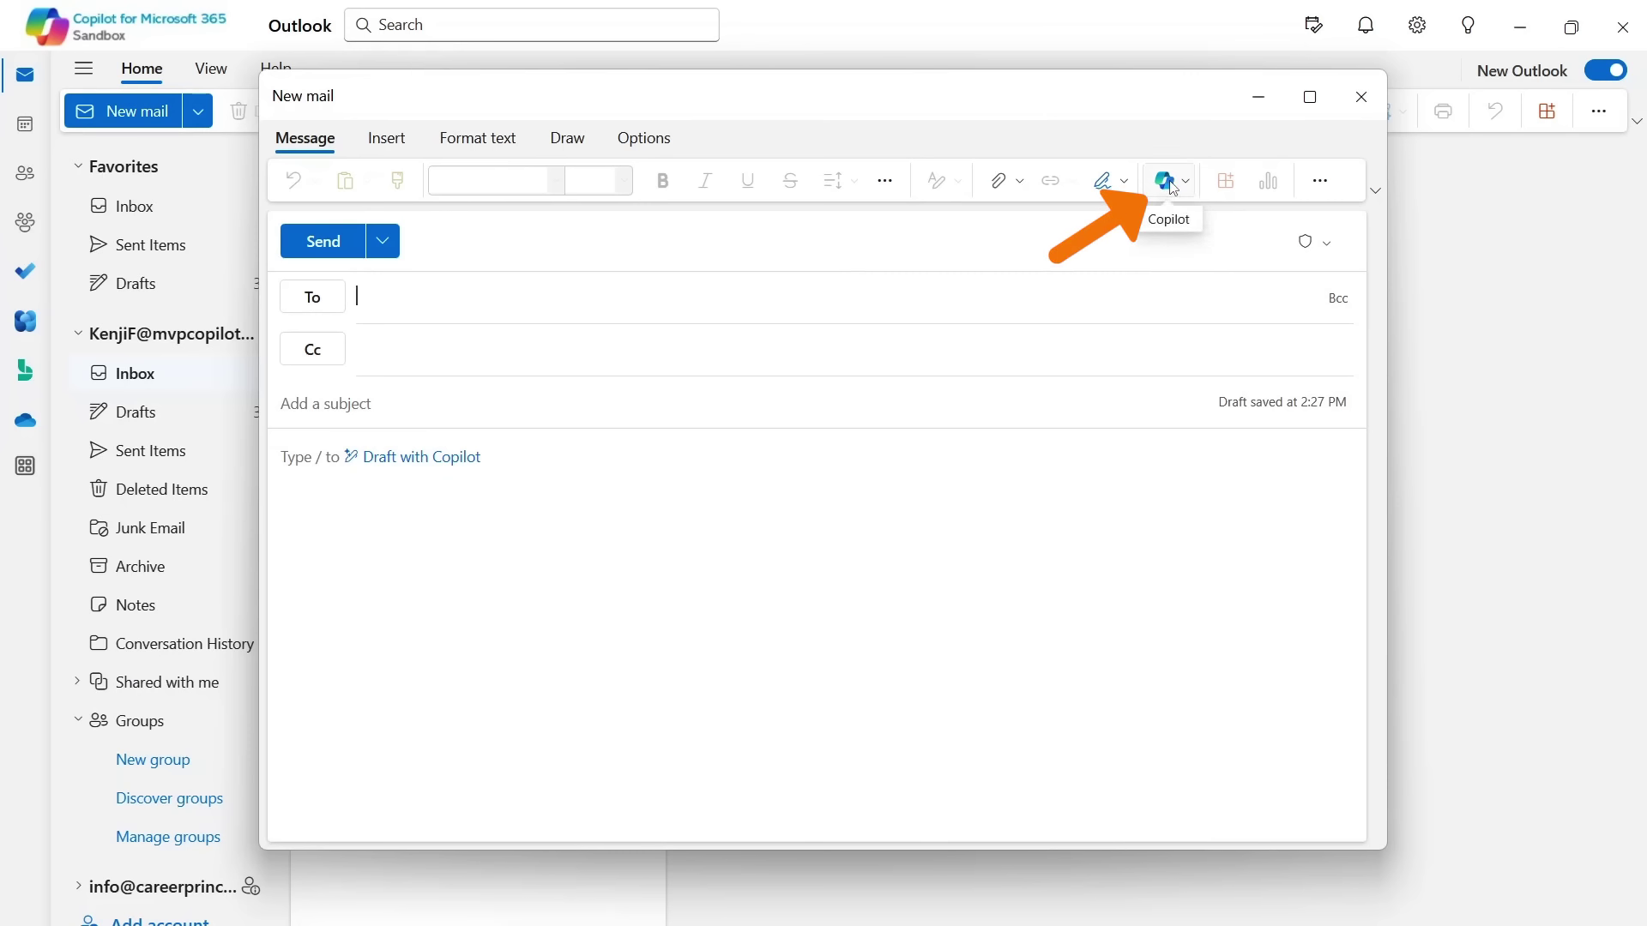
{"action": "left_click", "coordinate": [395, 457]}
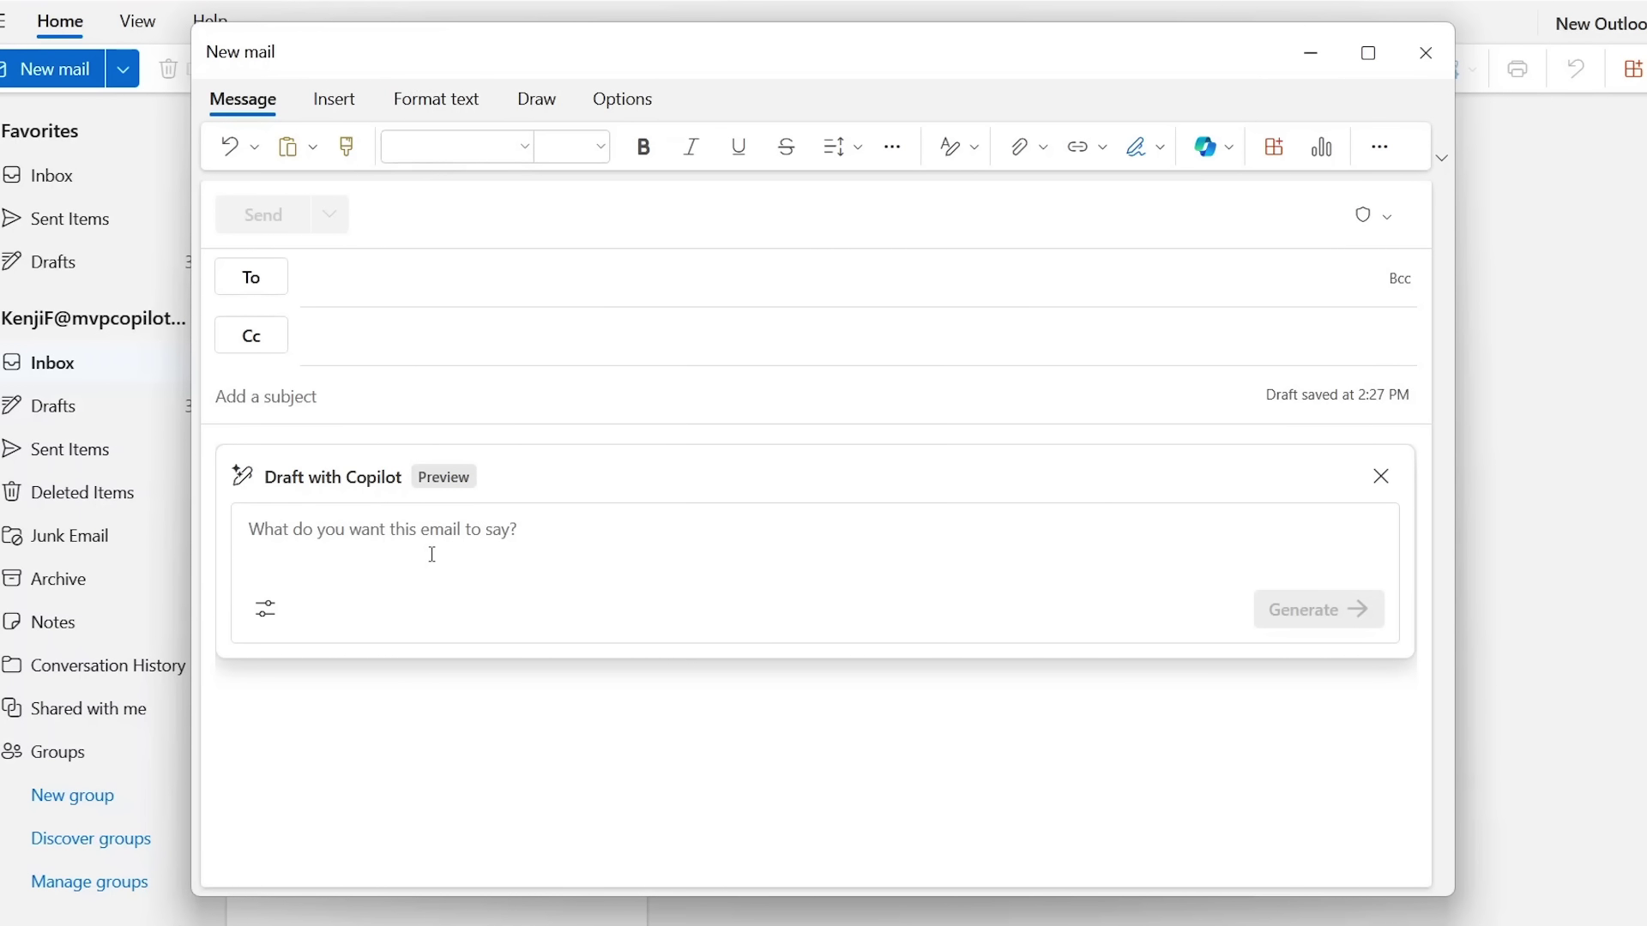
Step: Paste the out-of-office request into Draft with Copilot and generate a draft
{"action": "type", "text": "i'll be out of office until january 5th due to surgery"}
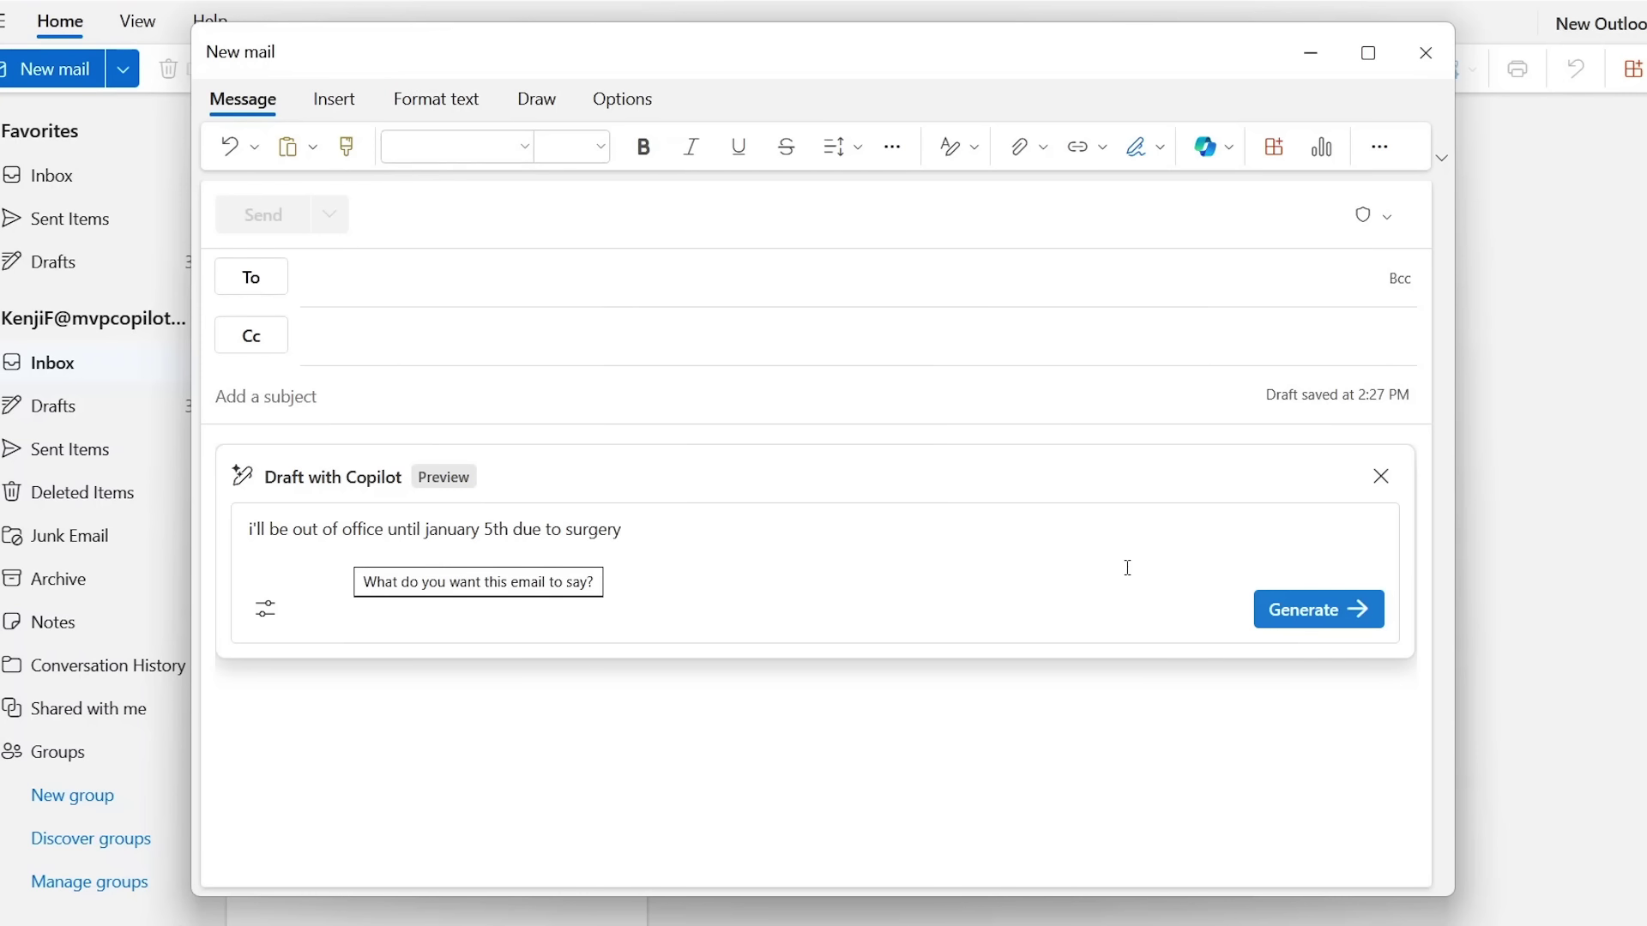
{"action": "left_click", "coordinate": [1292, 612]}
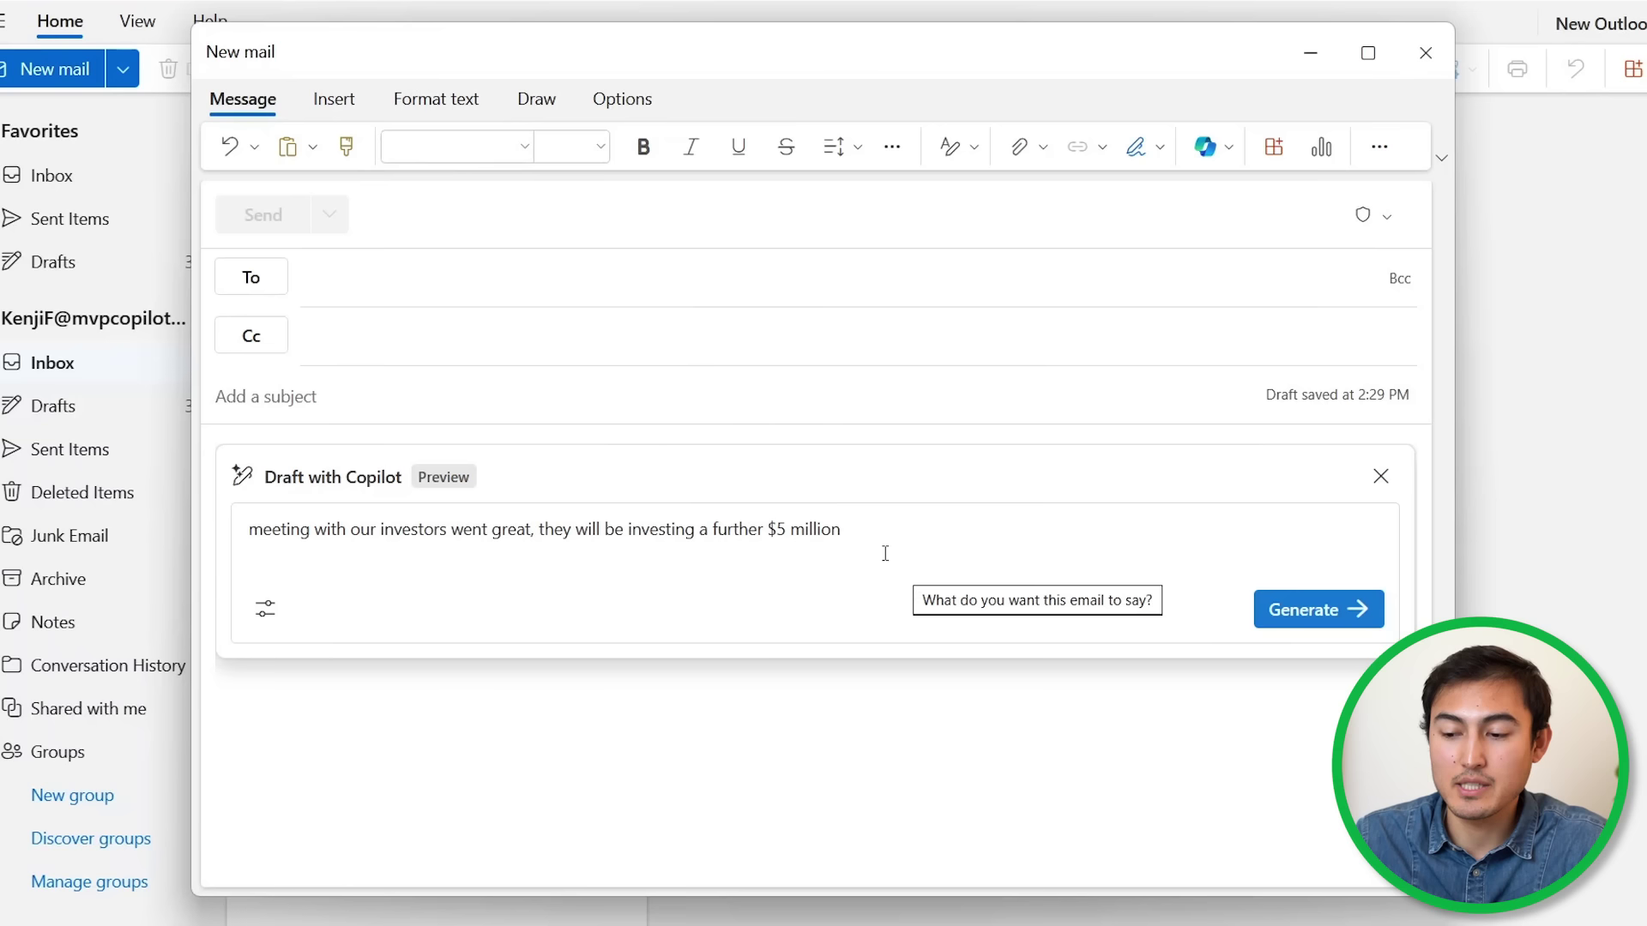
Step: Generate a Copilot draft about investors putting in a further $5 million
{"action": "left_click", "coordinate": [1321, 611]}
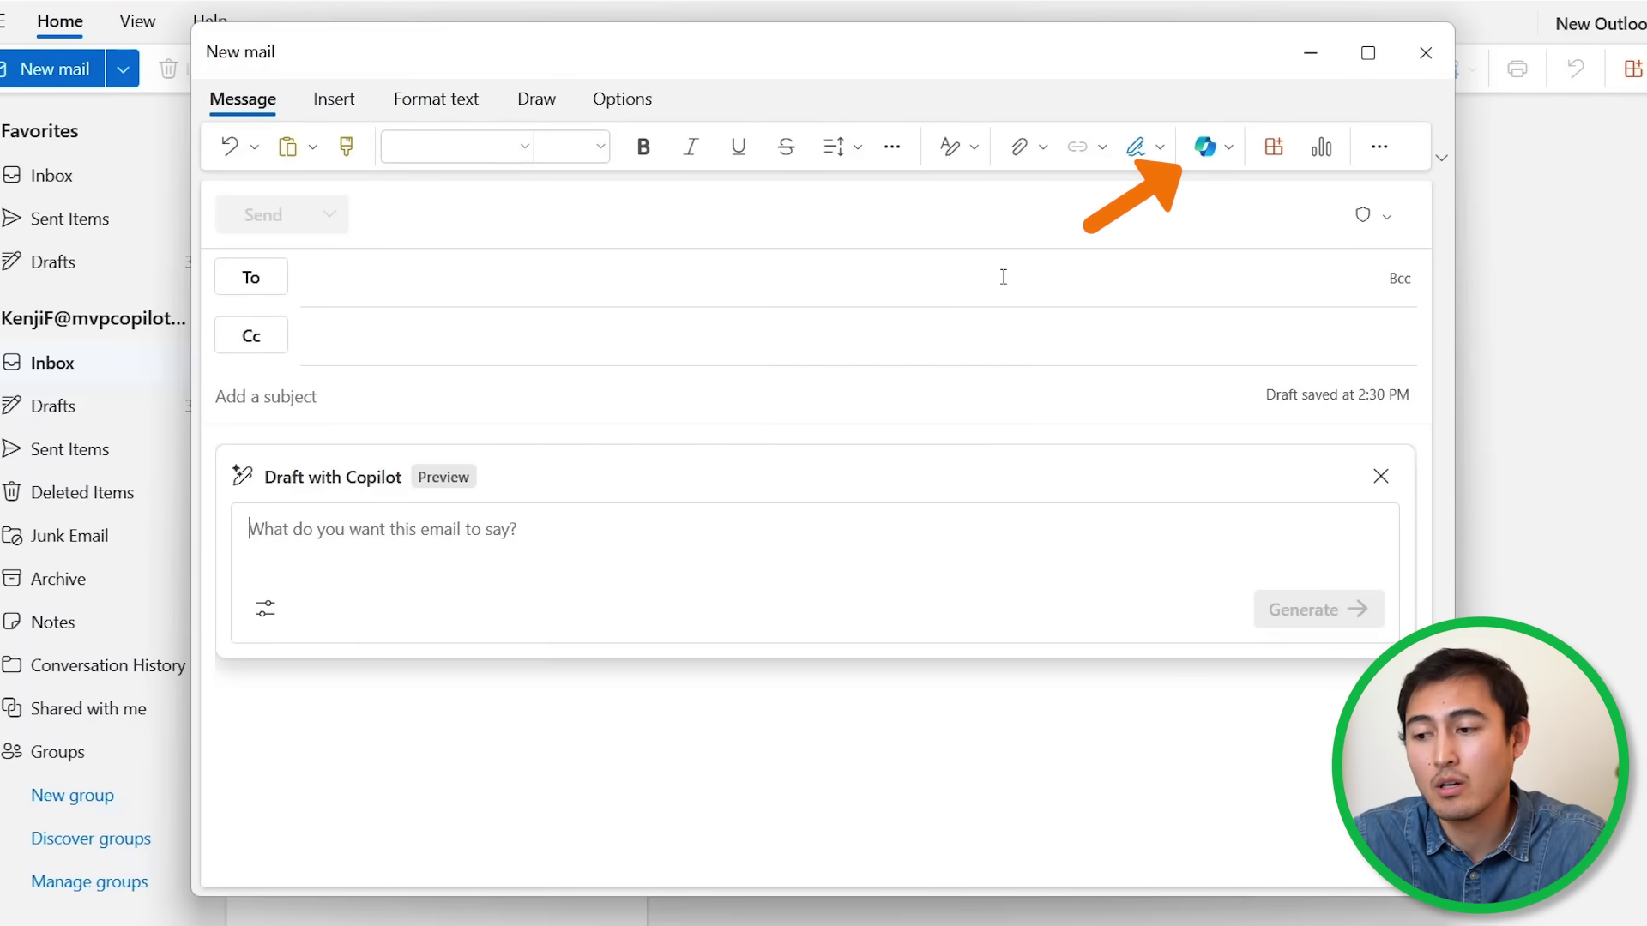
Step: Run Coaching by Copilot on the first-day introduction email
{"action": "left_click", "coordinate": [1206, 148]}
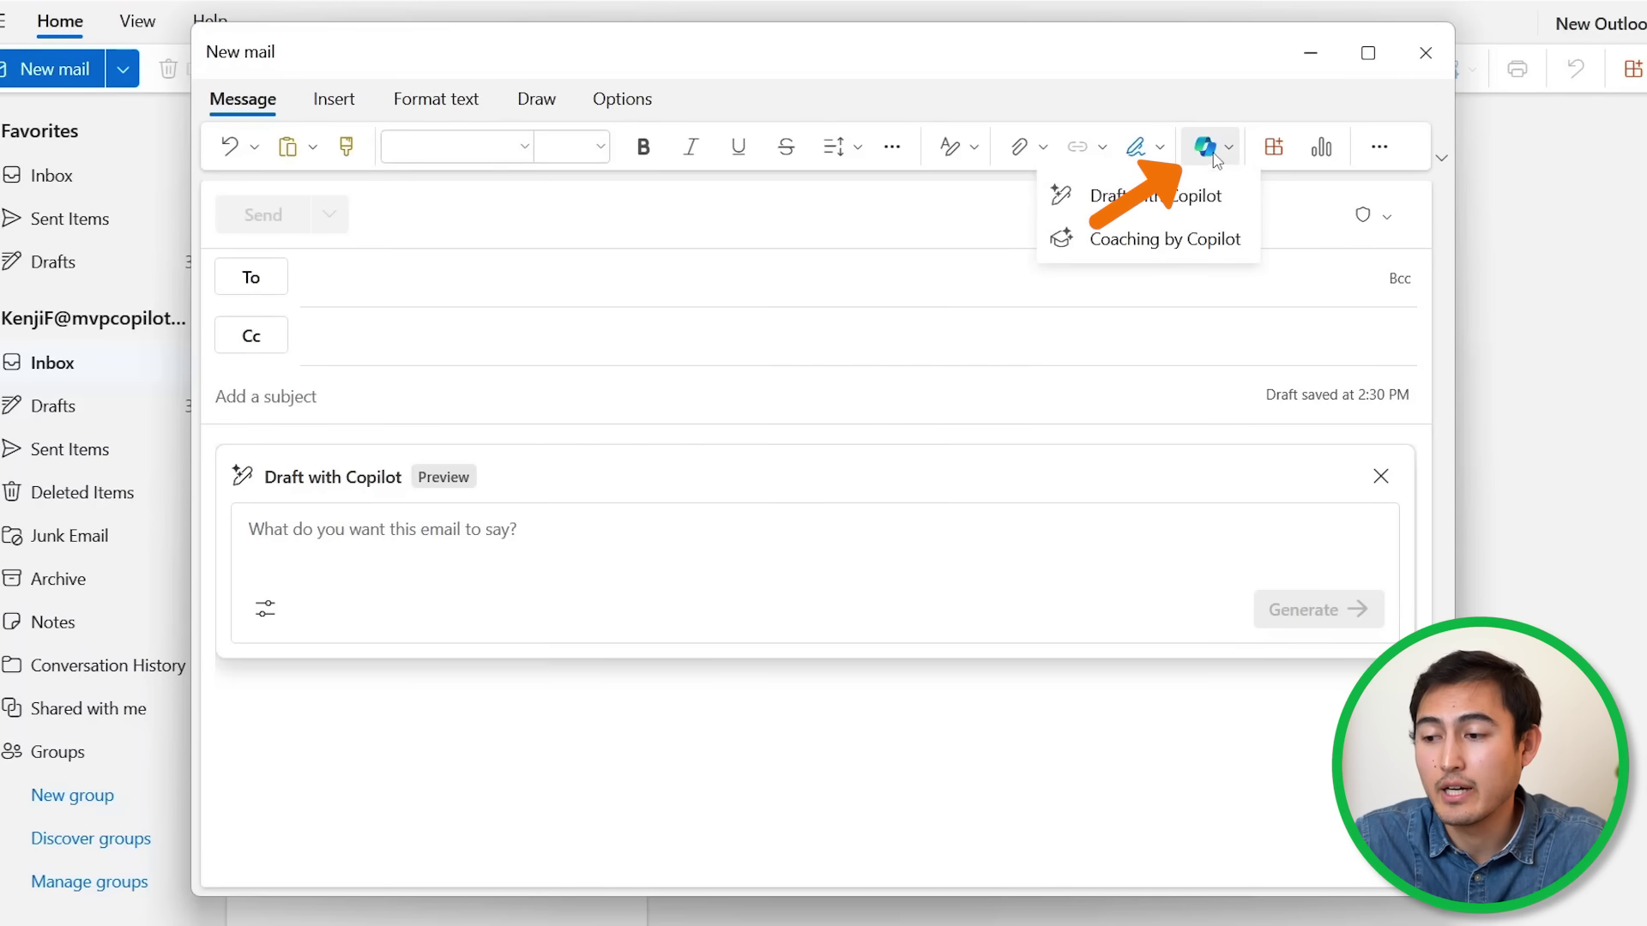
{"action": "left_click", "coordinate": [1120, 243]}
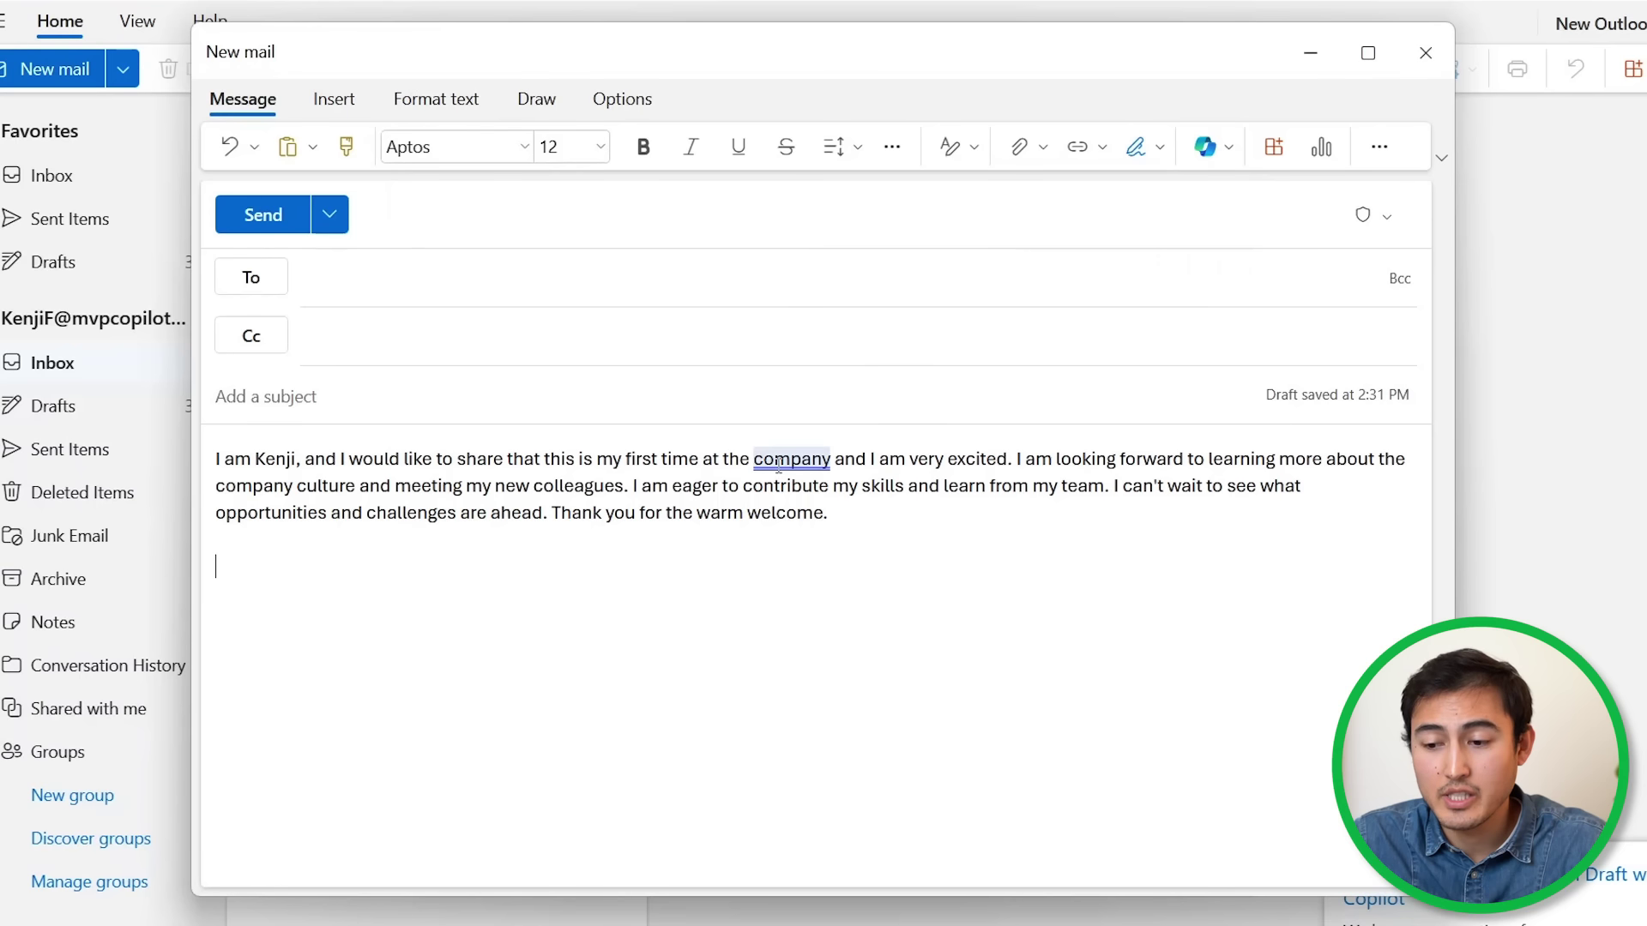
{"action": "left_click", "coordinate": [1216, 147]}
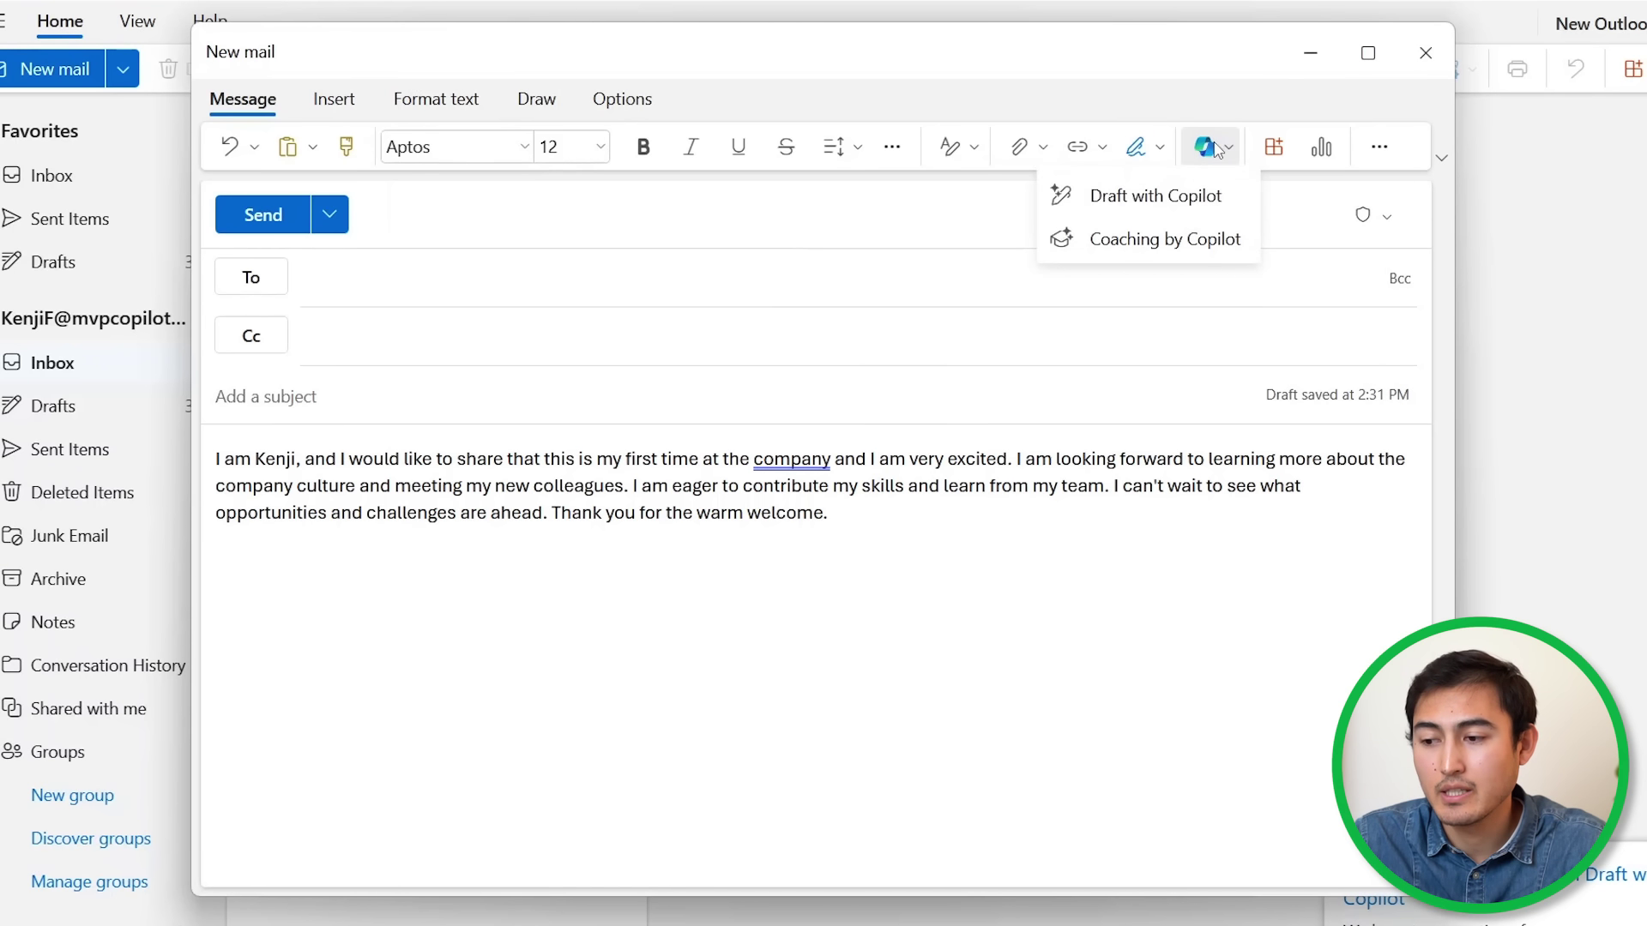
{"action": "left_click", "coordinate": [1186, 240]}
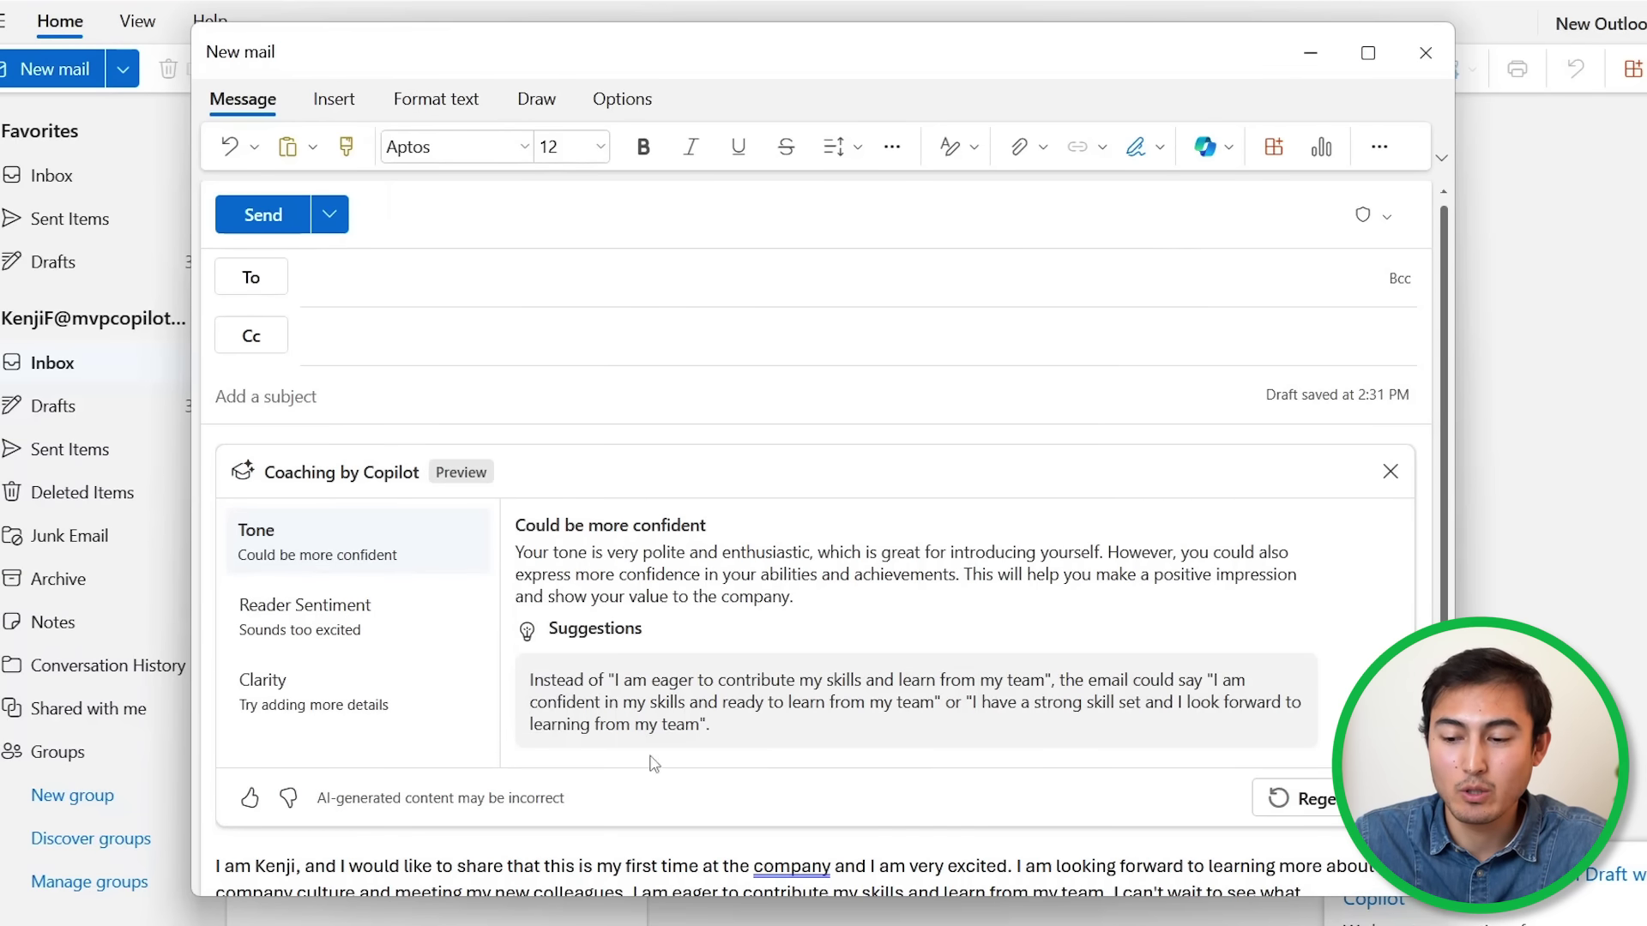
Step: Review the Reader Sentiment and Clarity coaching feedback on the email
{"action": "scroll", "coordinate": [655, 657], "scroll_direction": "down", "scroll_amount": 1}
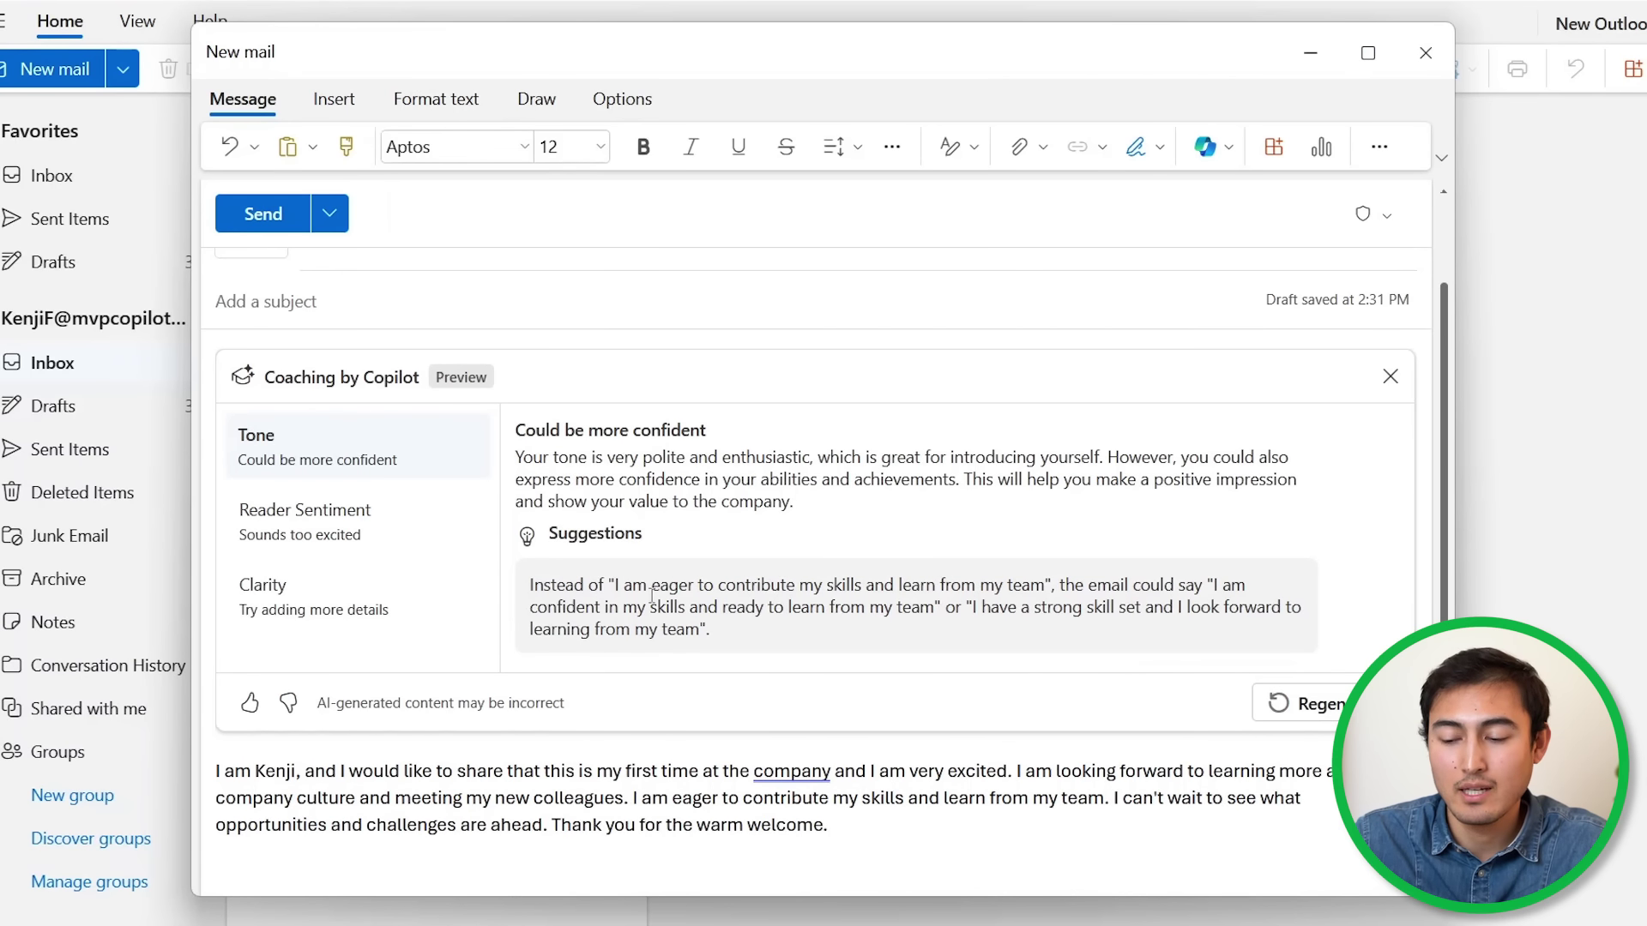
{"action": "left_click", "coordinate": [285, 550]}
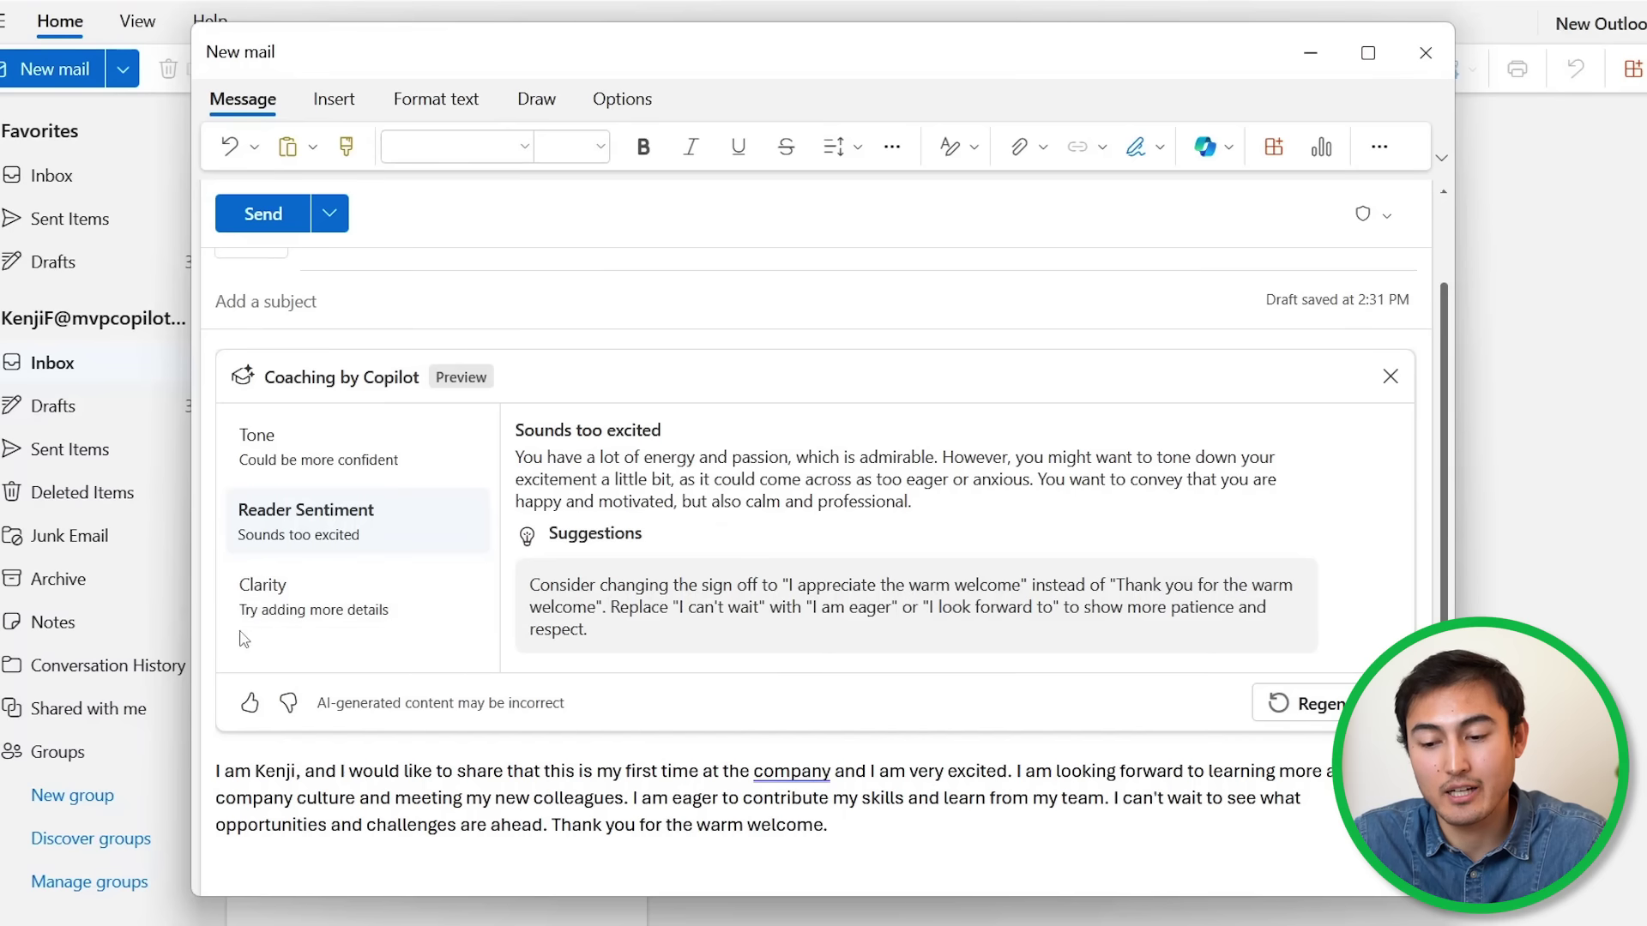
{"action": "left_click", "coordinate": [266, 600]}
{"action": "scroll", "coordinate": [717, 615], "scroll_direction": "down", "scroll_amount": 1}
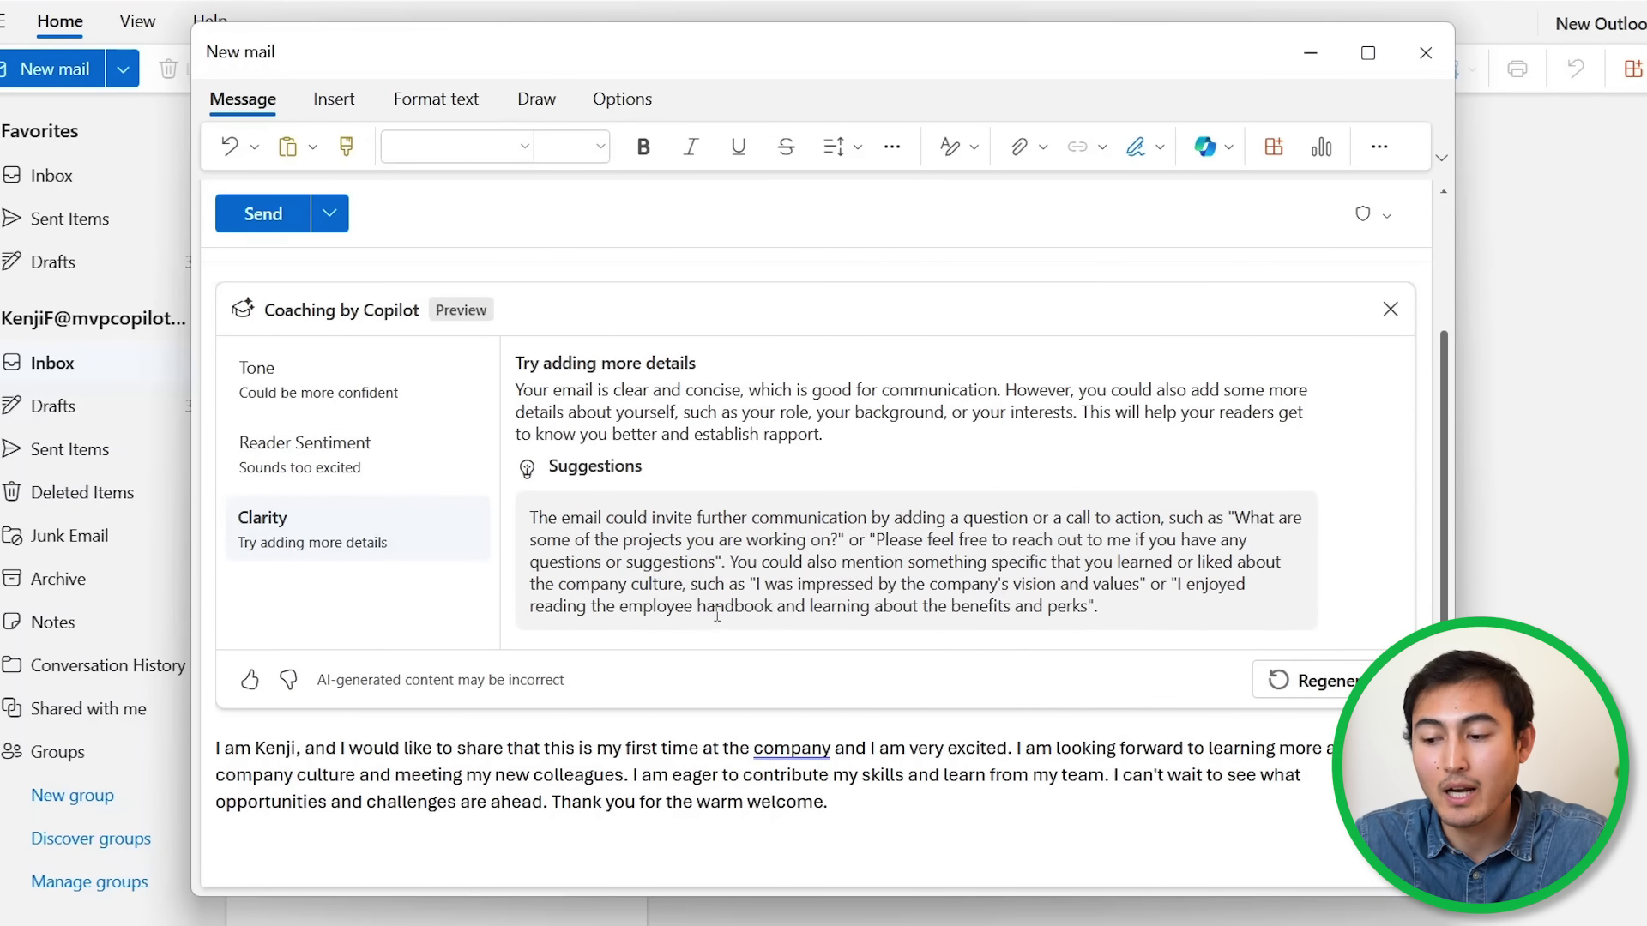
{"action": "scroll", "coordinate": [588, 598], "scroll_direction": "up", "scroll_amount": 3}
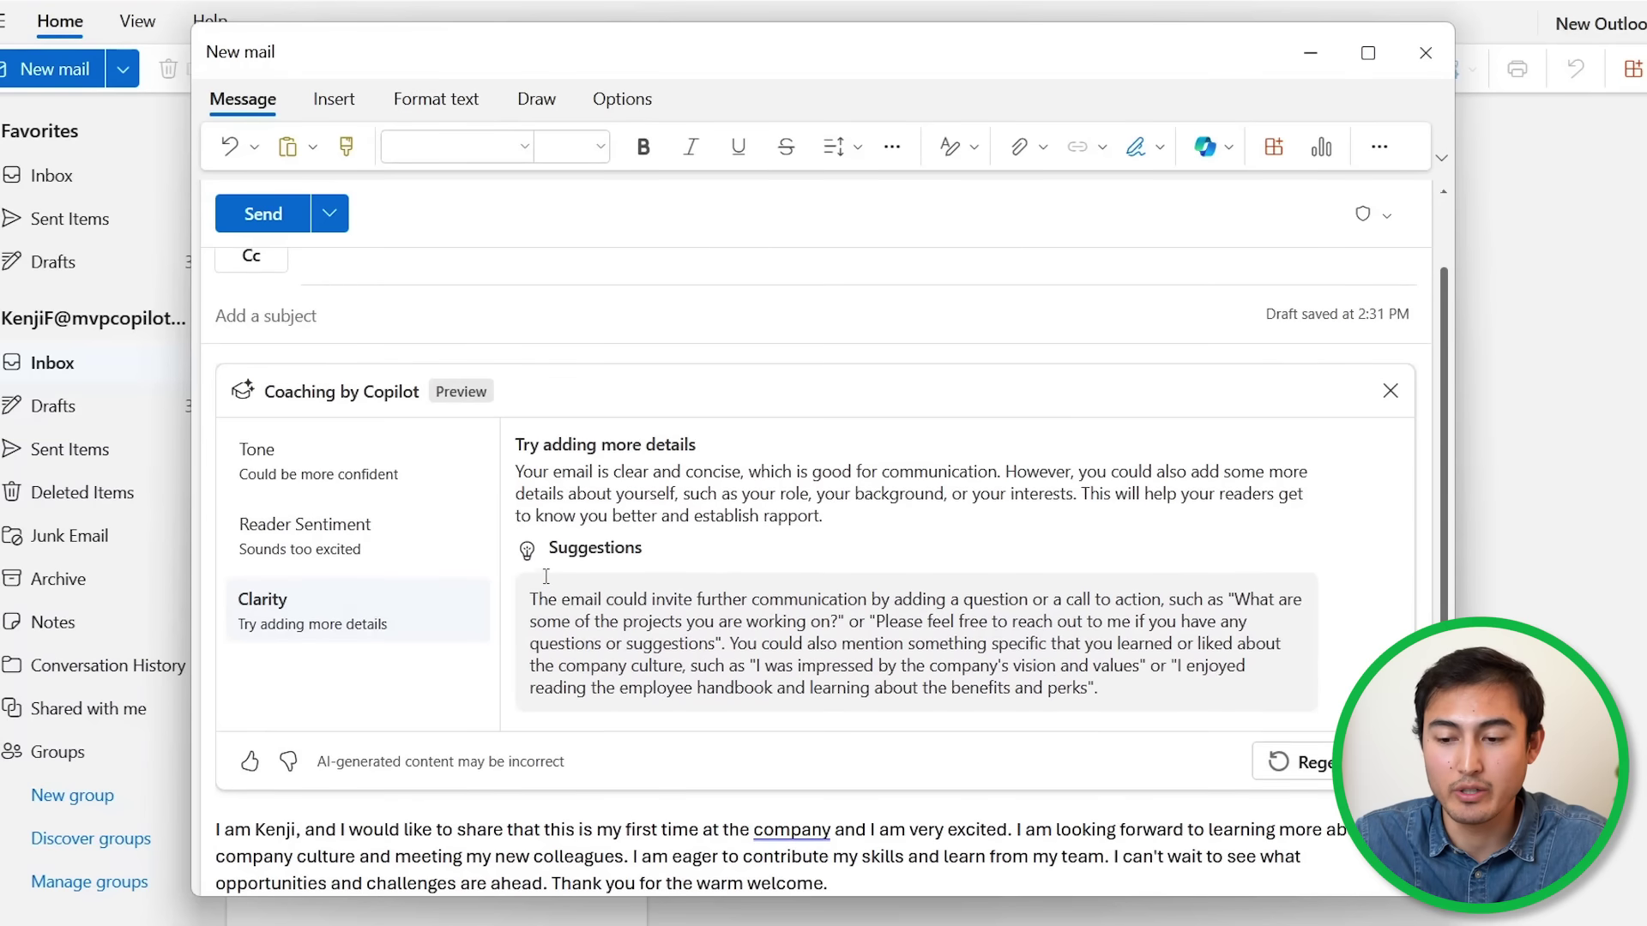